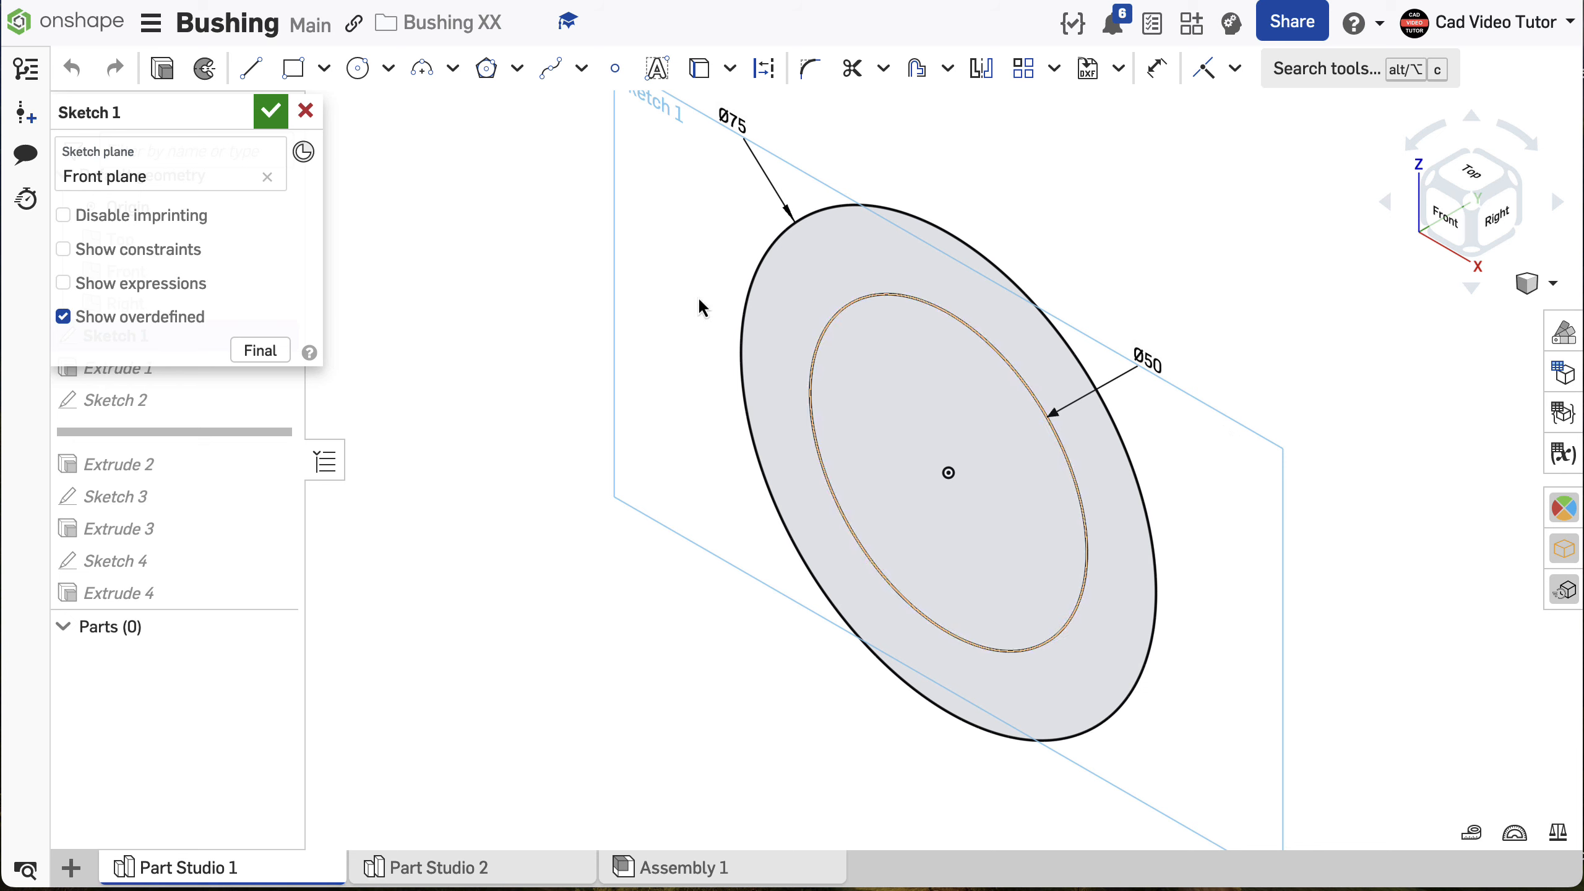
# - Step through the finished bushing's feature history, examining Sketches 1 to 4 and showing Part 1 behind the sketches, up to the last extrude
pyautogui.click(266, 117)
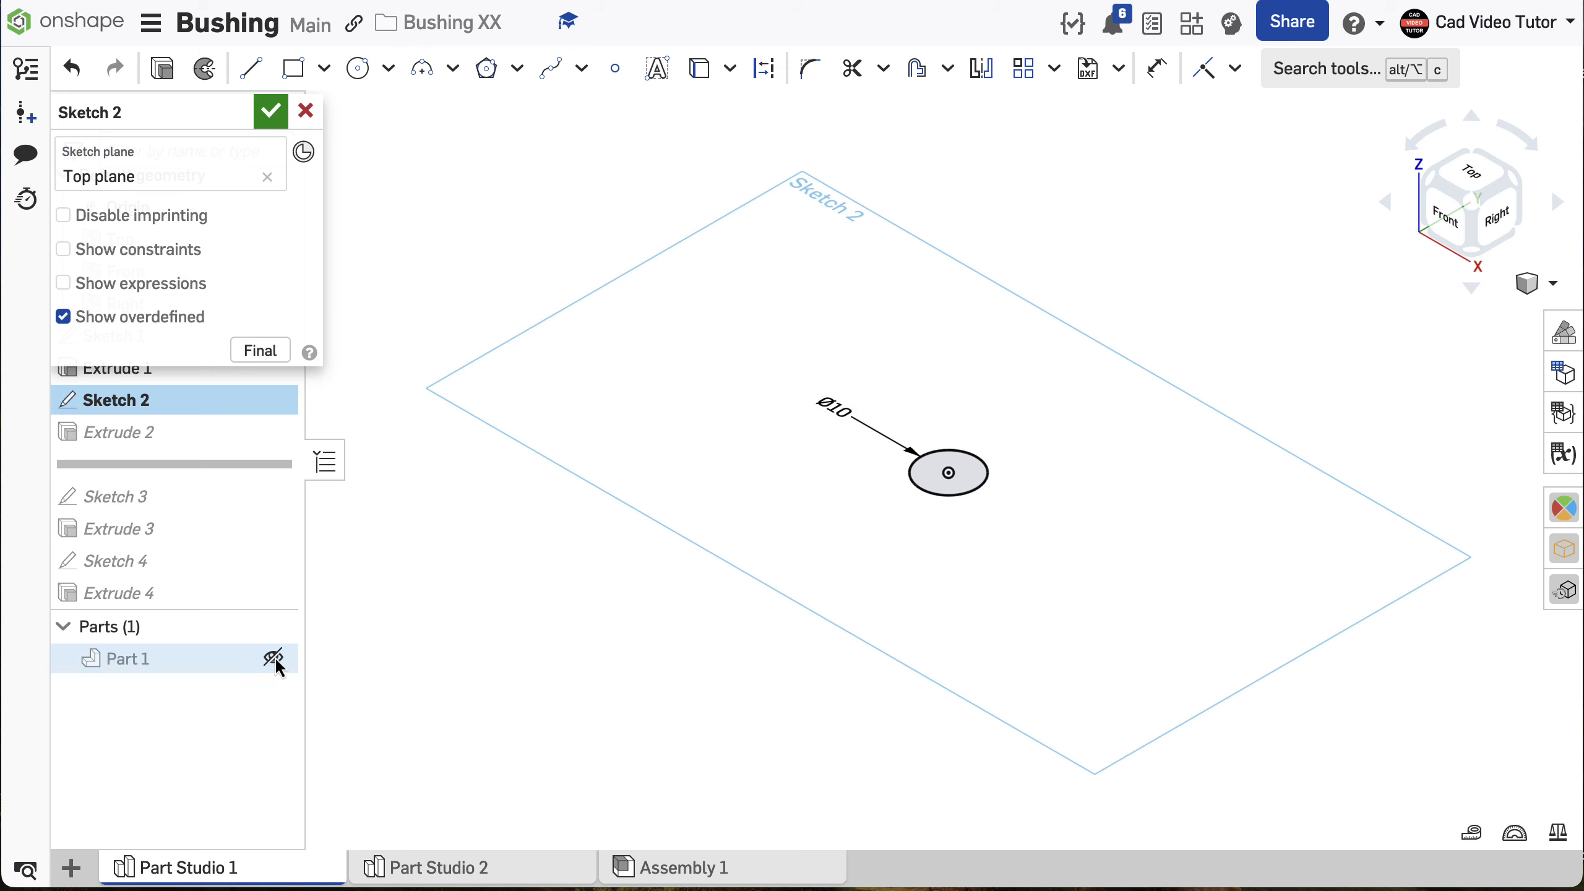
pyautogui.click(275, 656)
pyautogui.click(267, 114)
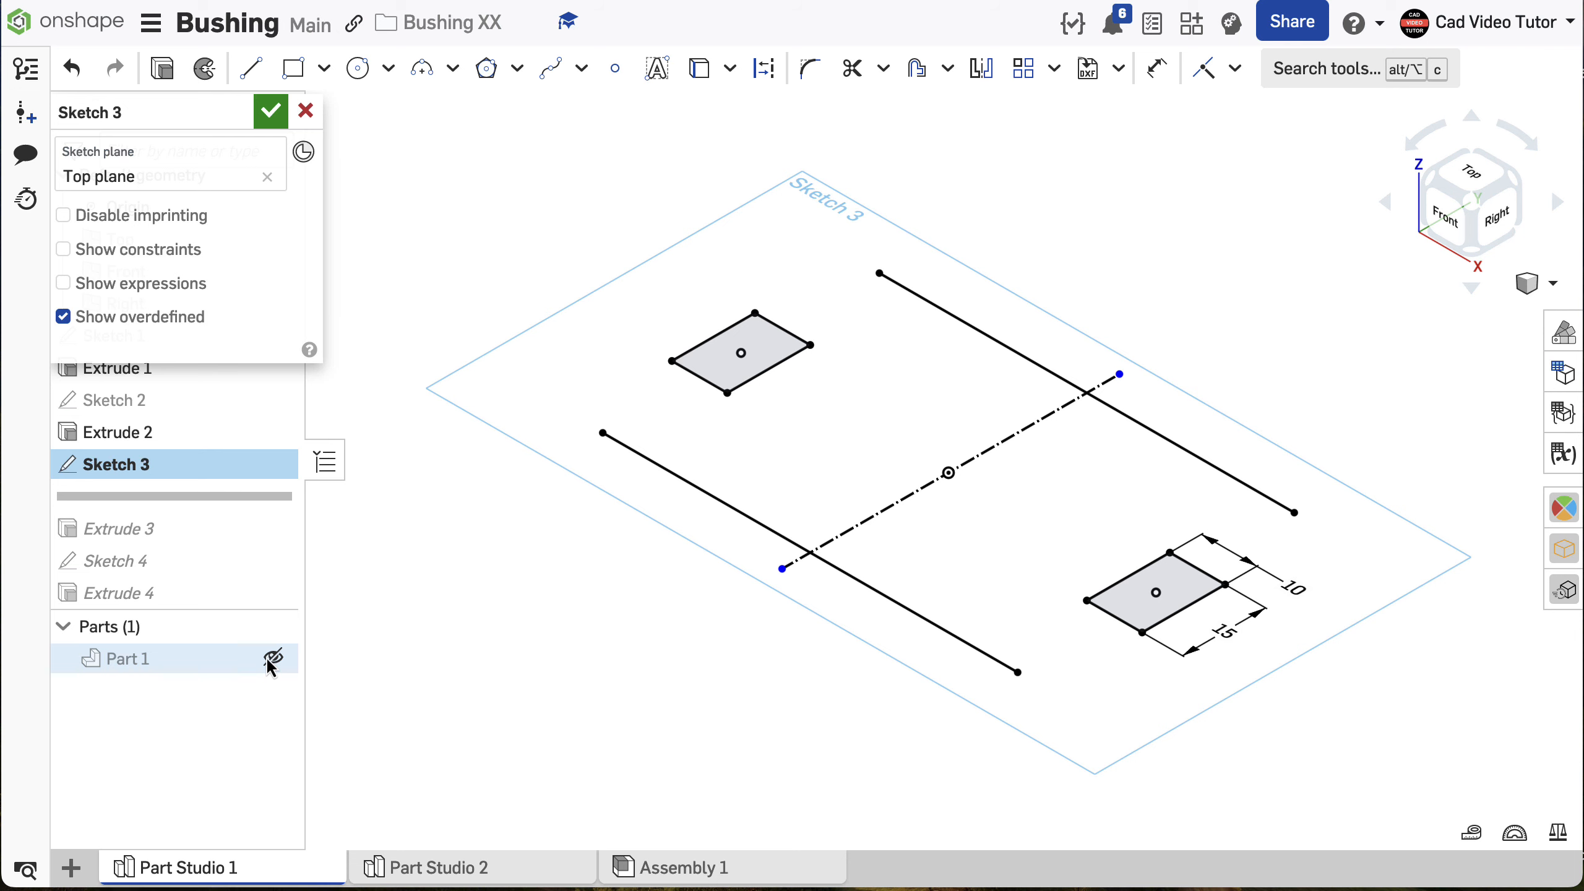
pyautogui.click(272, 659)
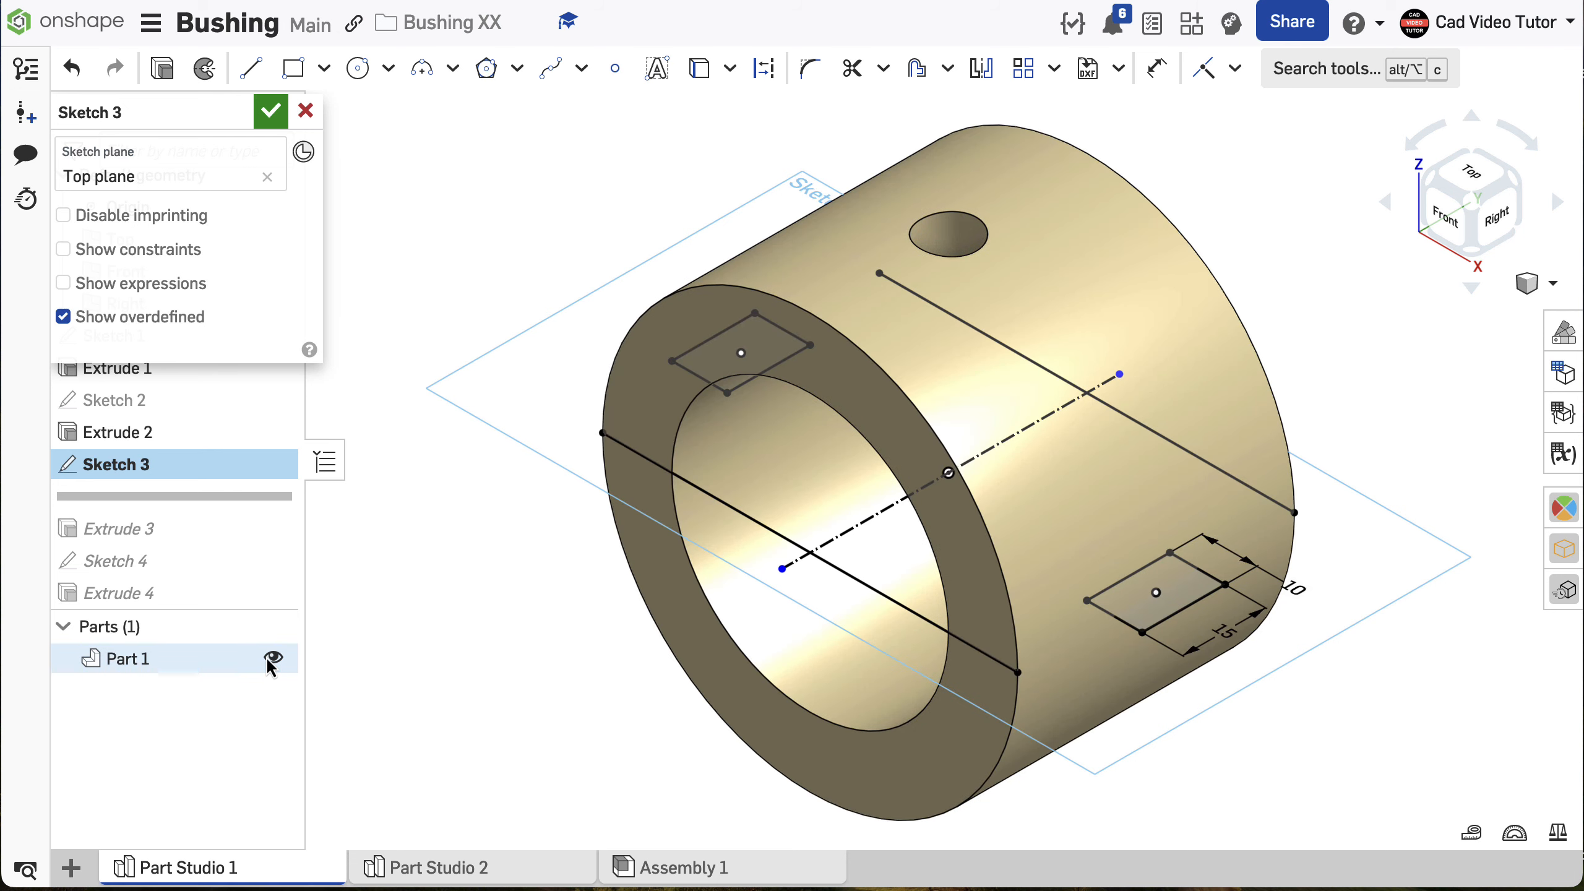
pyautogui.press('Return')
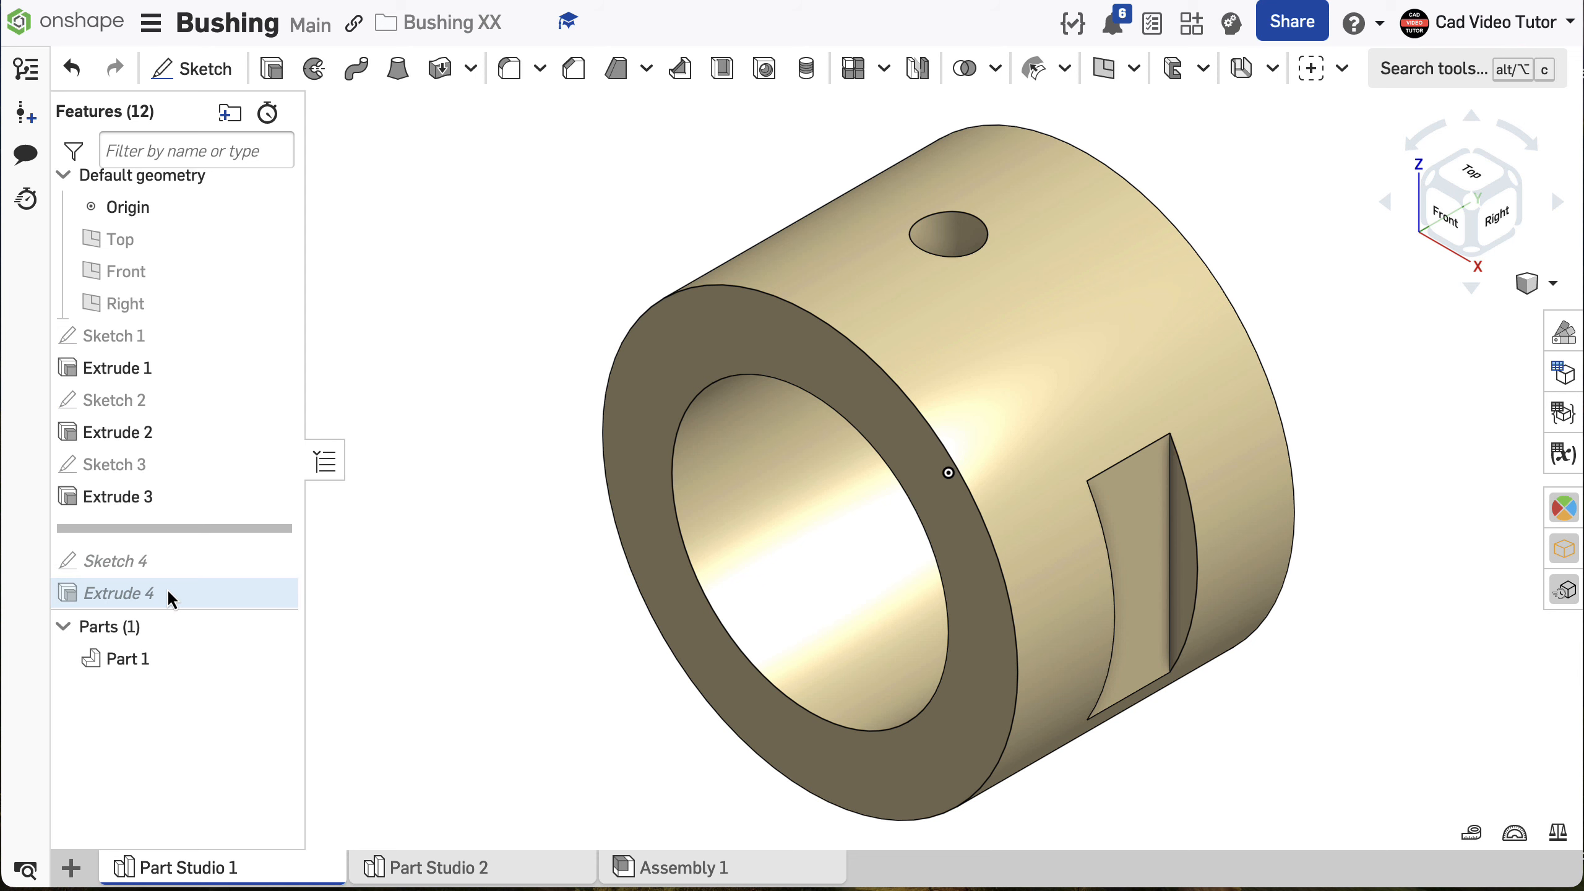
pyautogui.press('Down')
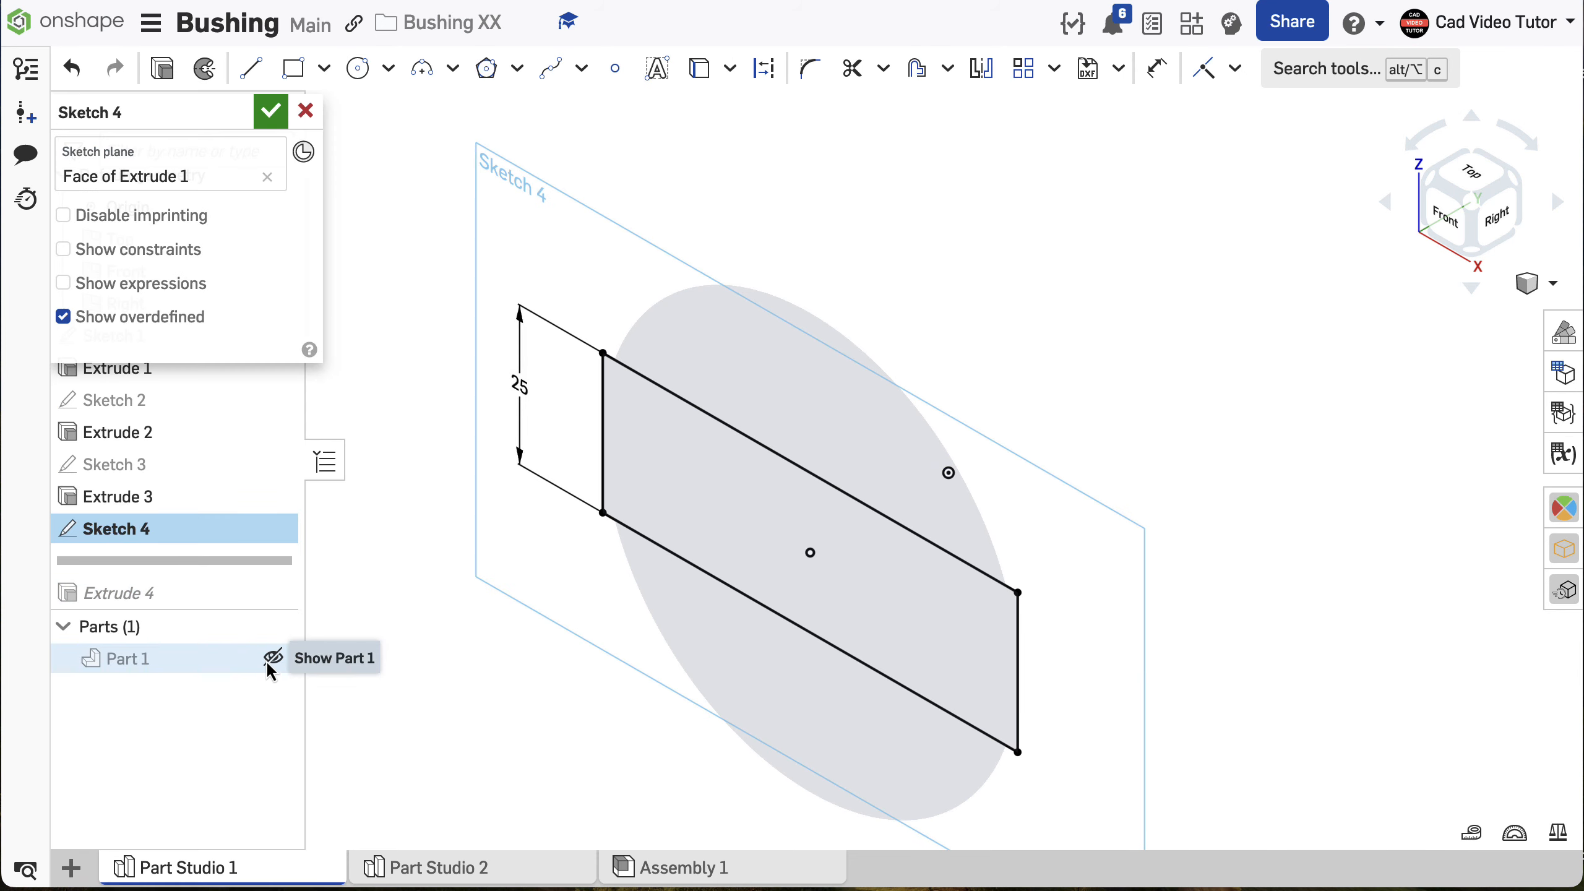
pyautogui.click(268, 663)
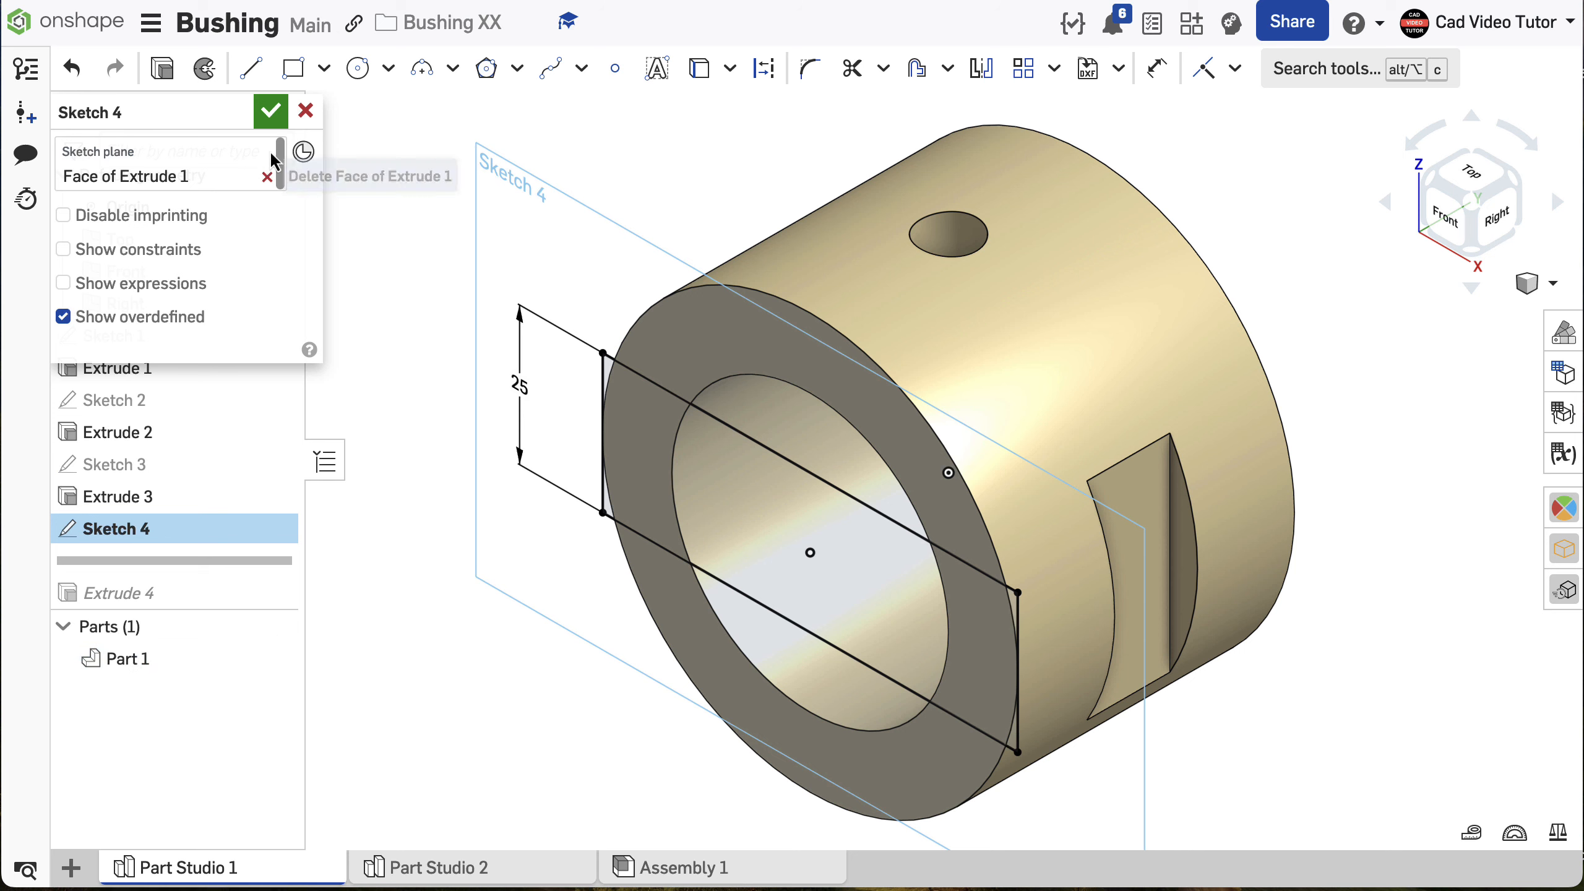
pyautogui.click(262, 112)
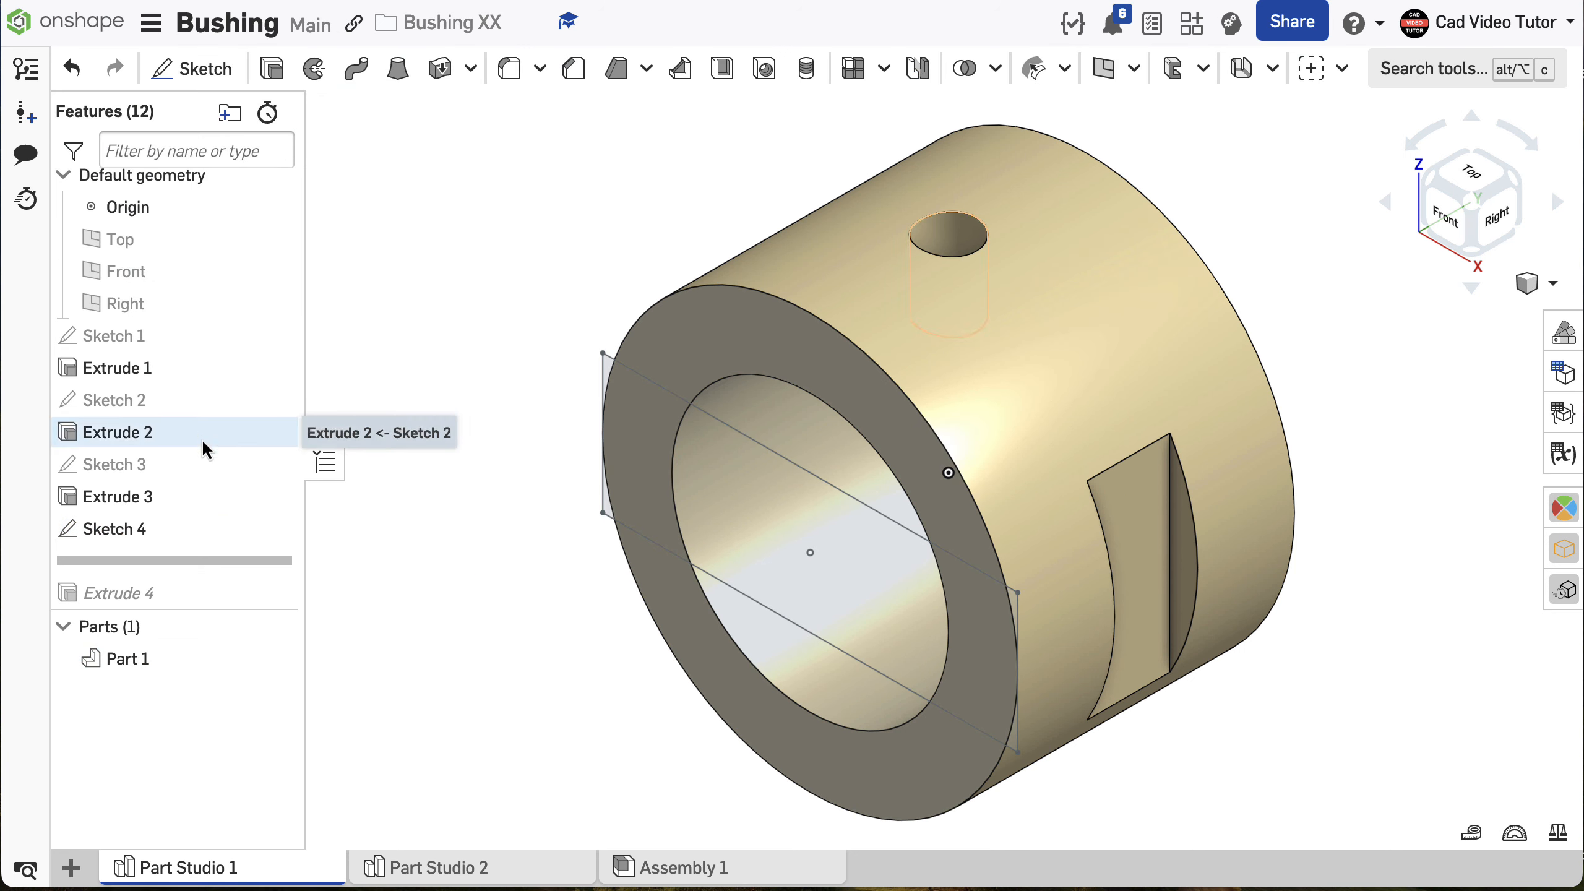
pyautogui.moveTo(181, 574); pyautogui.dragTo(176, 608)
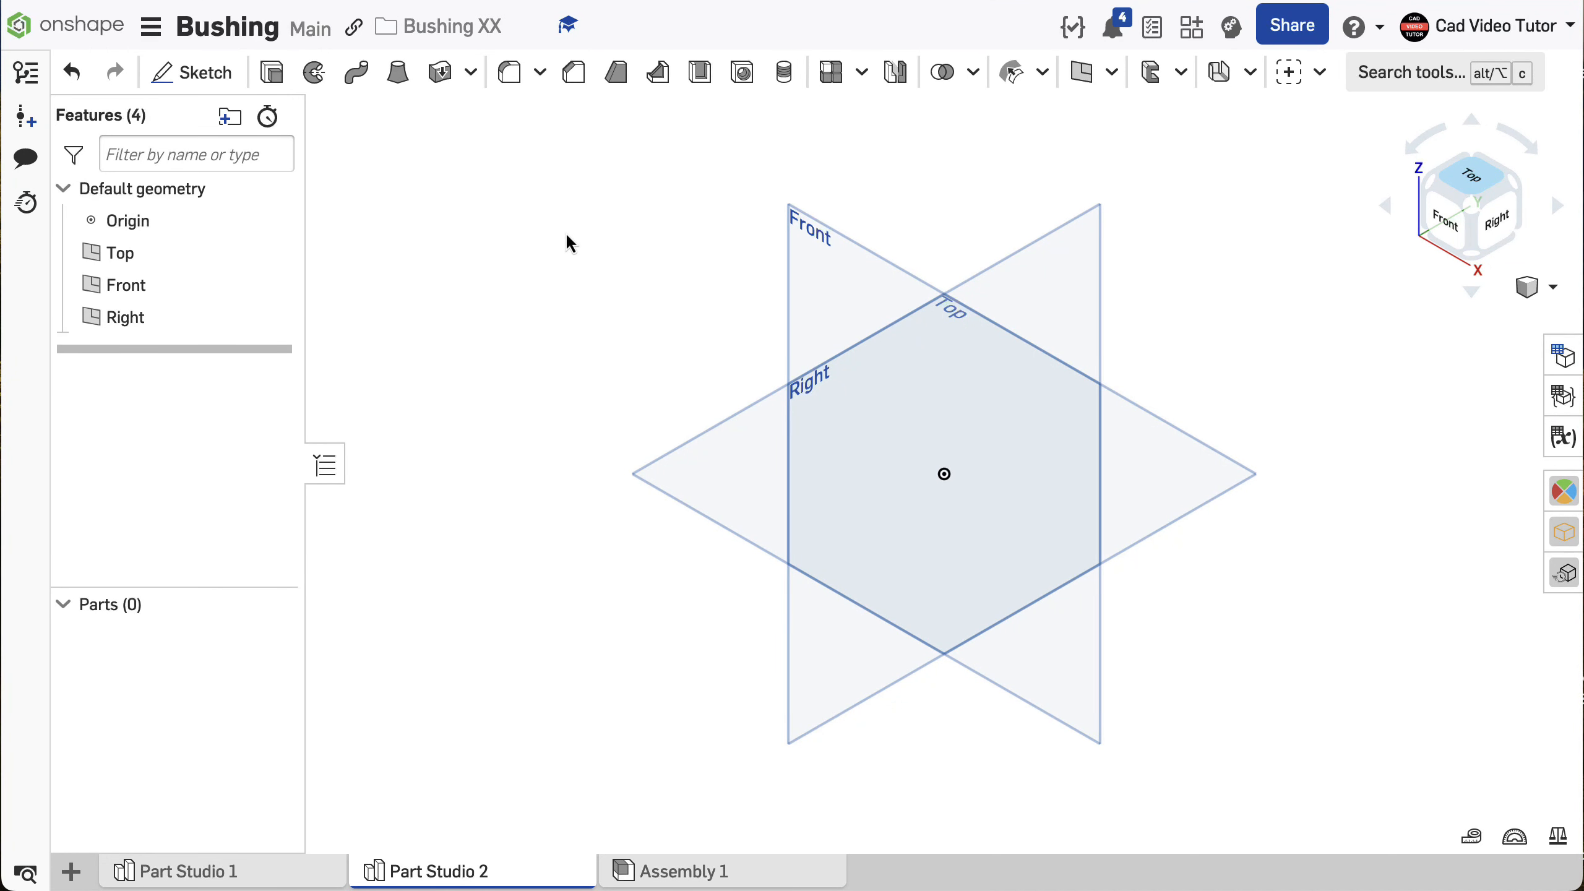
# - Set the workspace units to Millimeter for length and Kilogram for mass
pyautogui.click(147, 30)
pyautogui.click(193, 228)
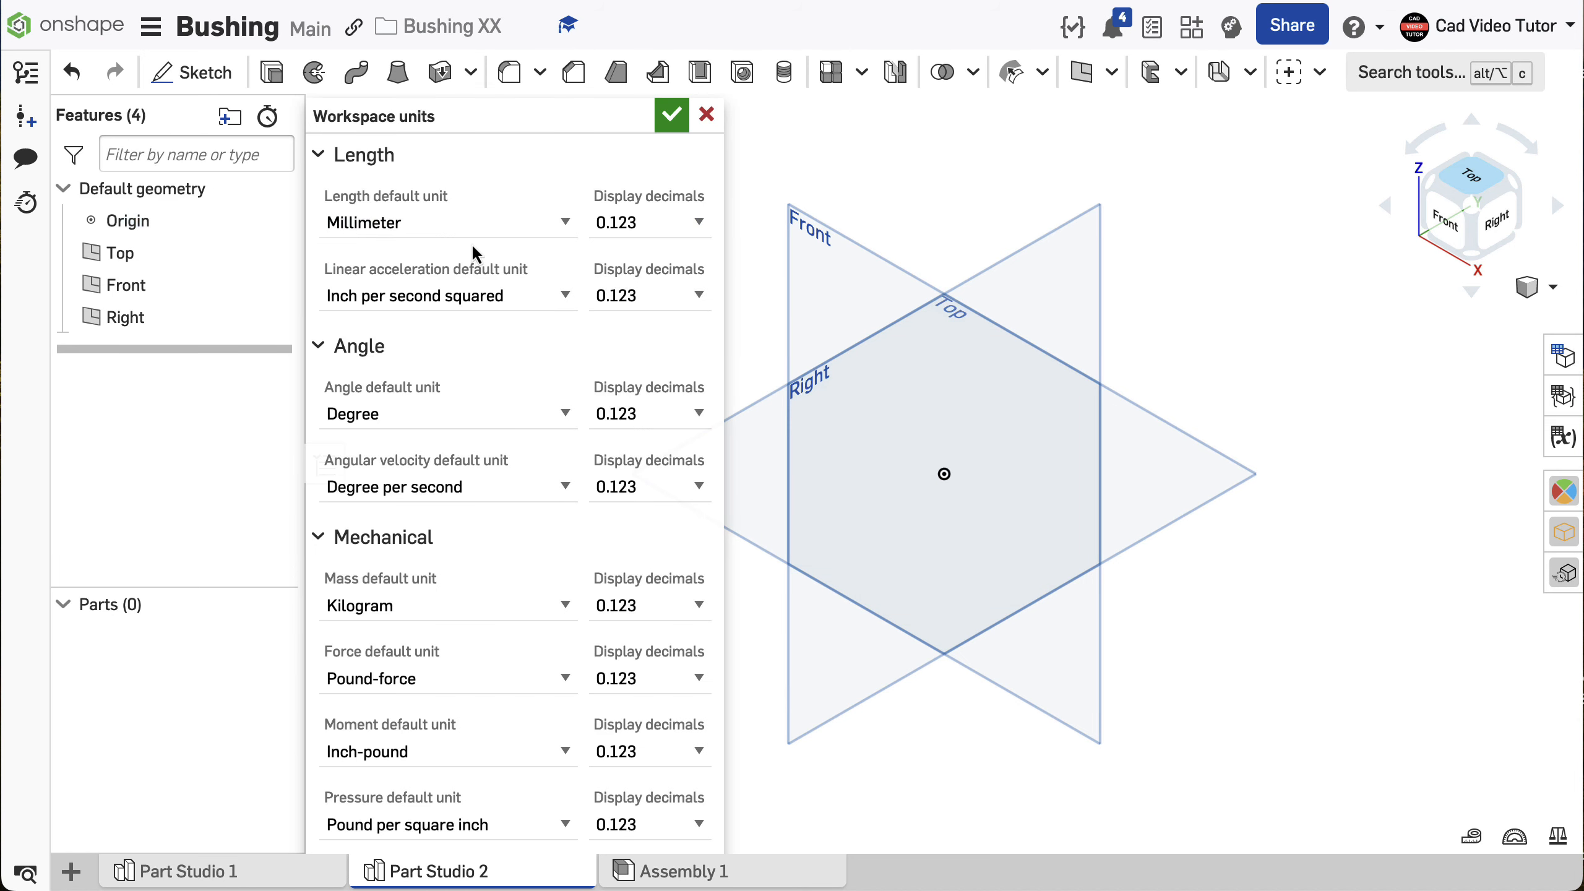
pyautogui.click(561, 225)
pyautogui.click(548, 224)
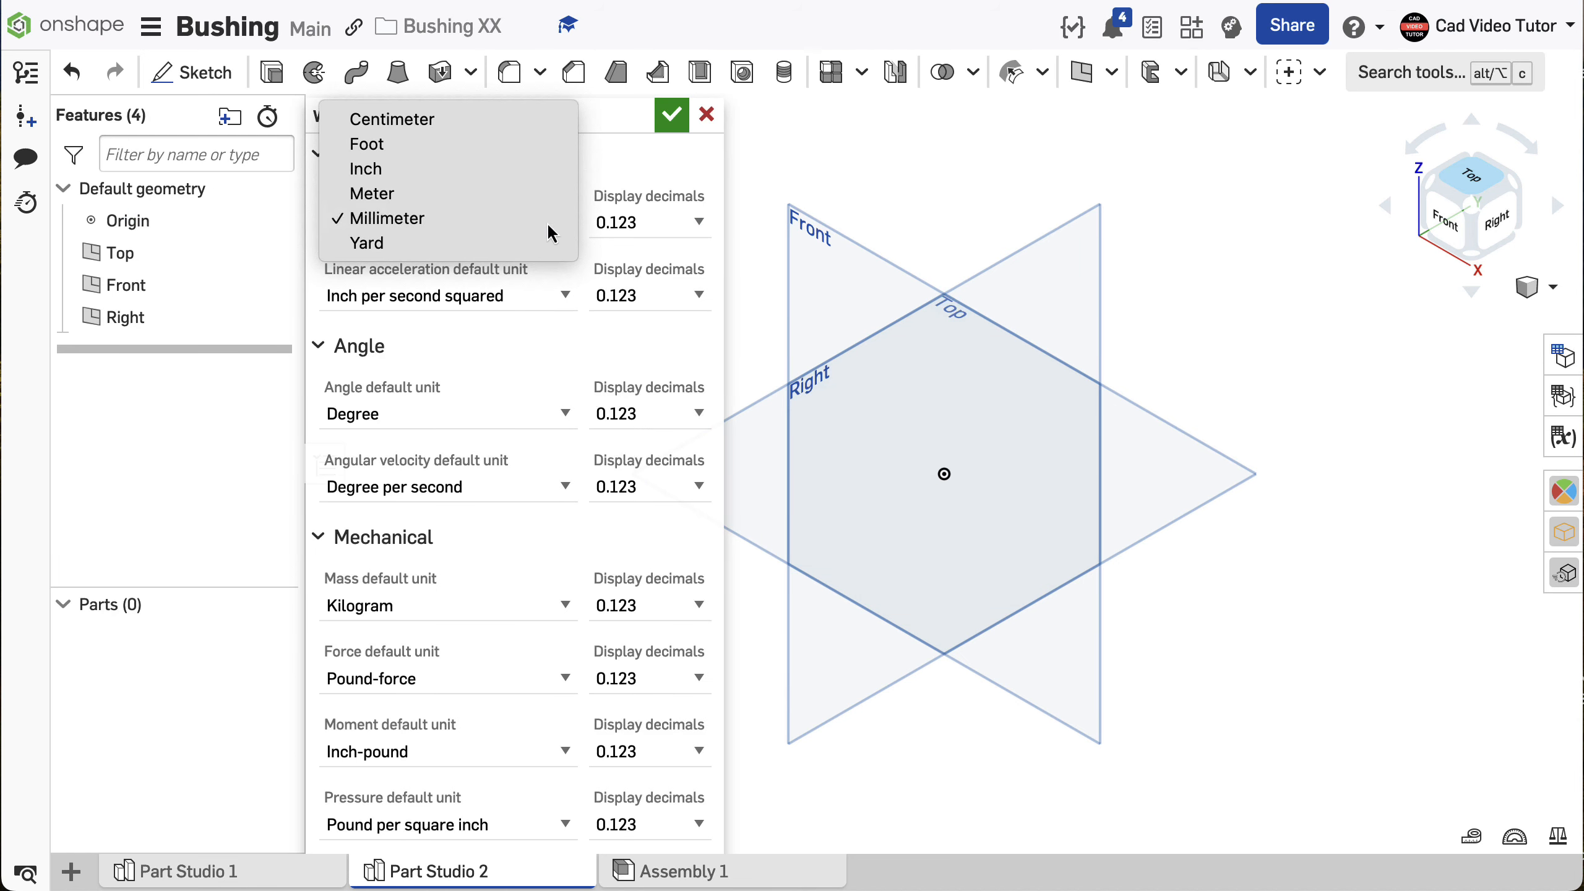
pyautogui.click(561, 604)
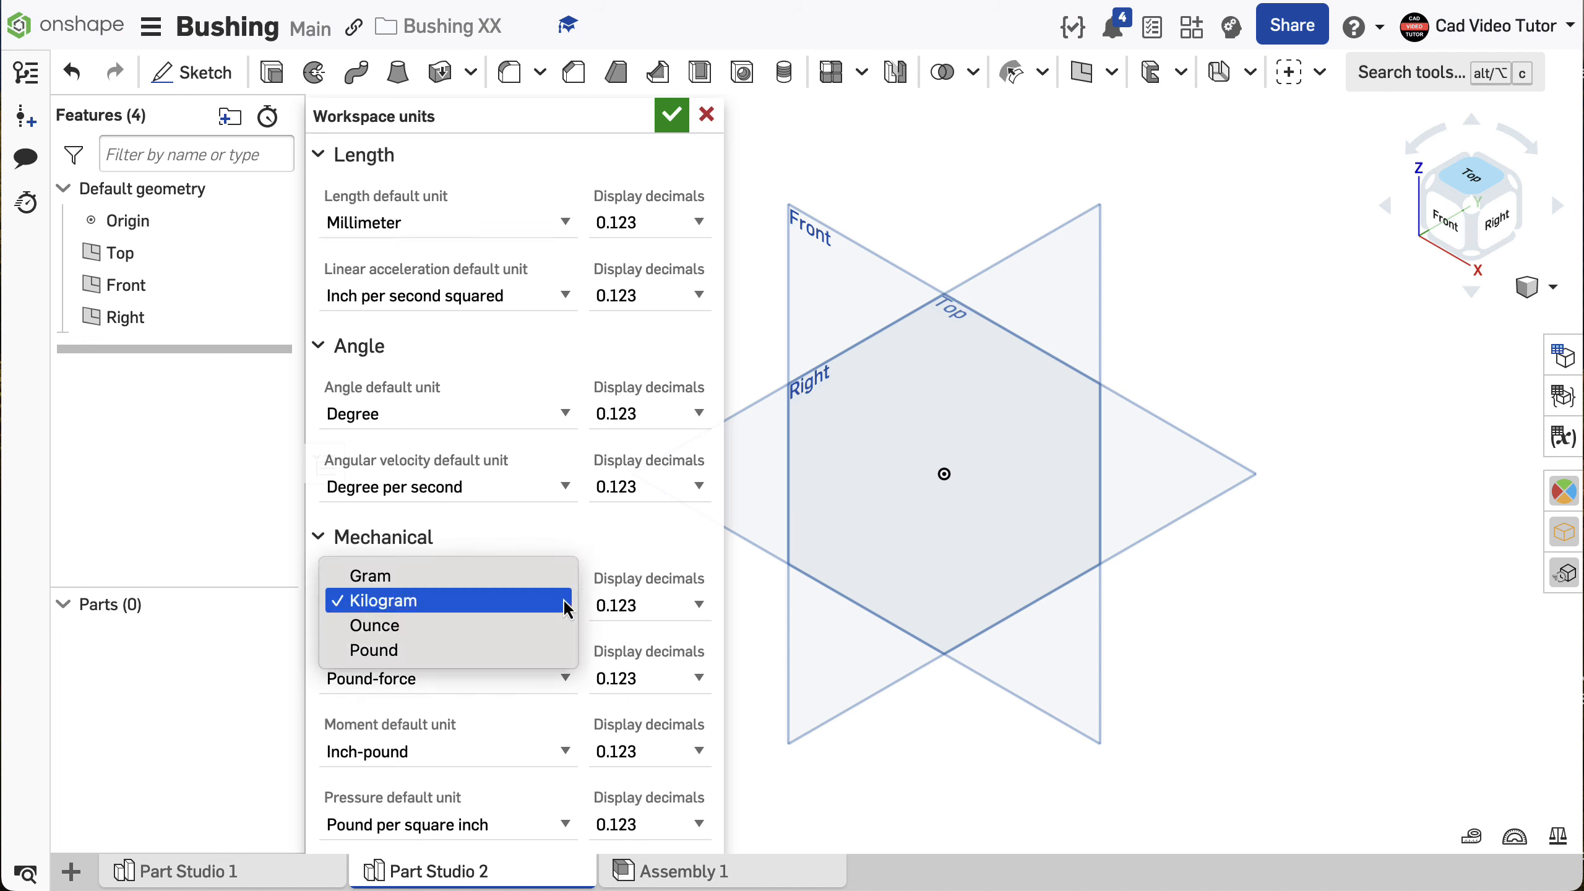
pyautogui.click(561, 601)
pyautogui.click(670, 114)
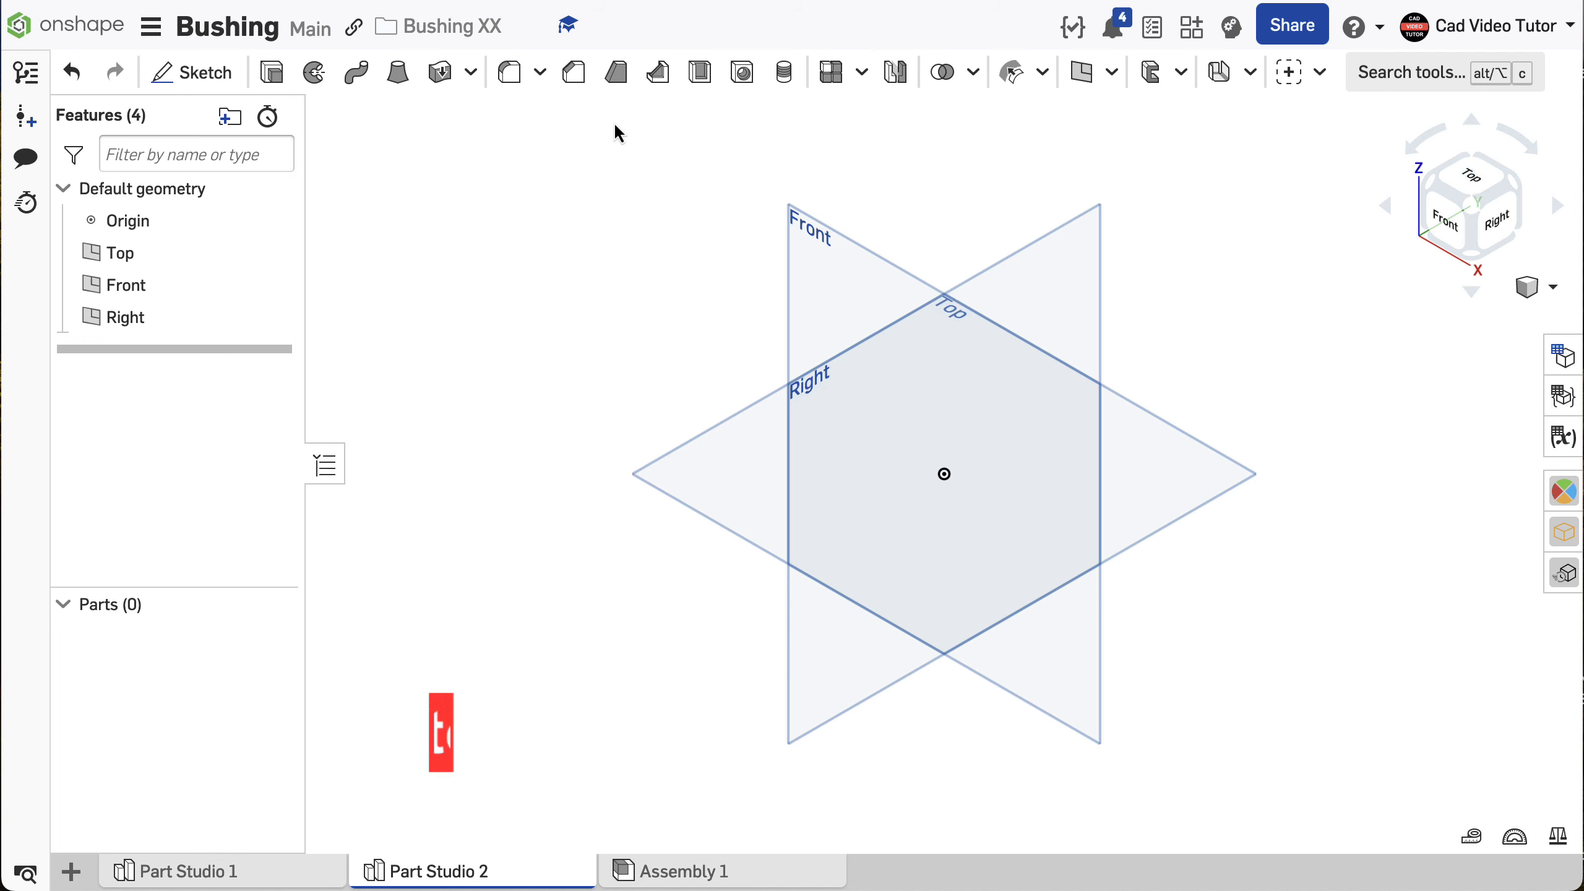
# - Start a new sketch on the Front plane, viewed normal to it, and hide the default planes
pyautogui.click(215, 74)
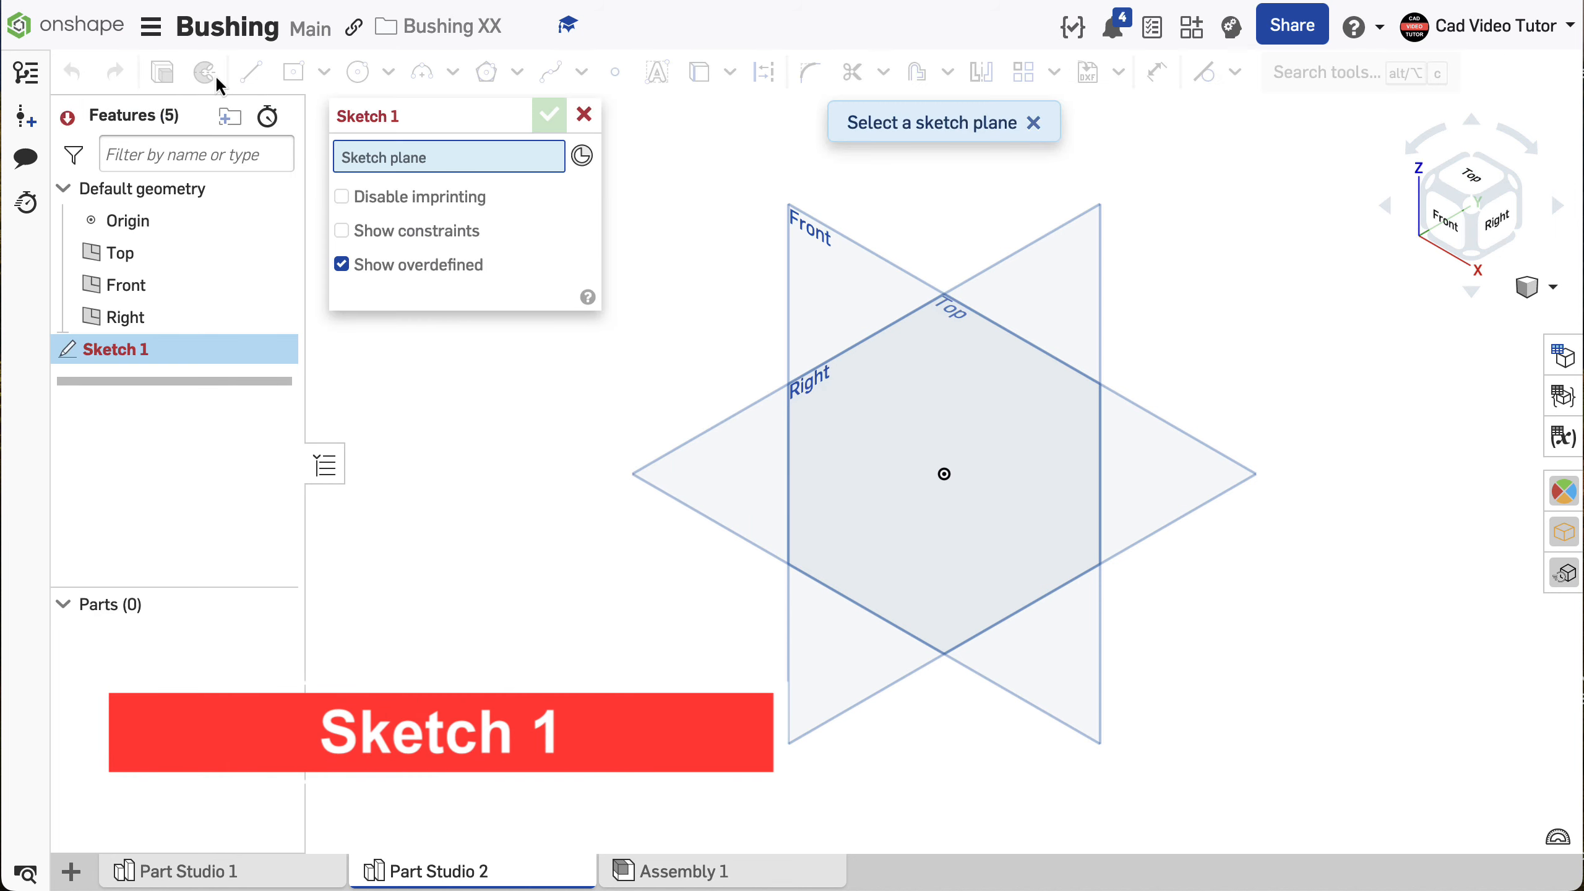
pyautogui.click(833, 301)
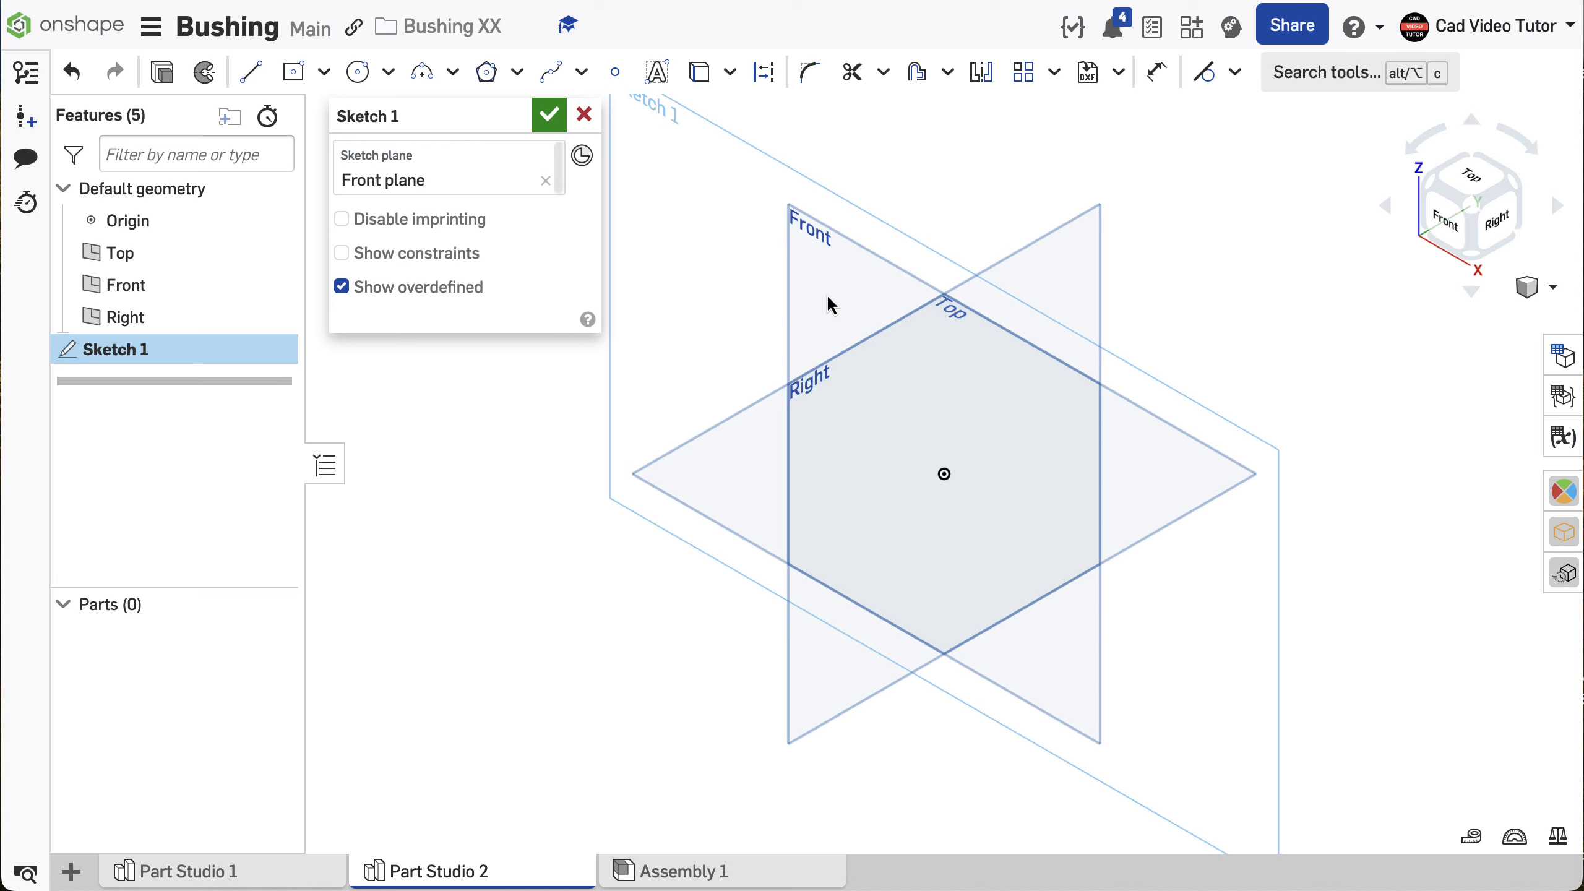
pyautogui.press('n')
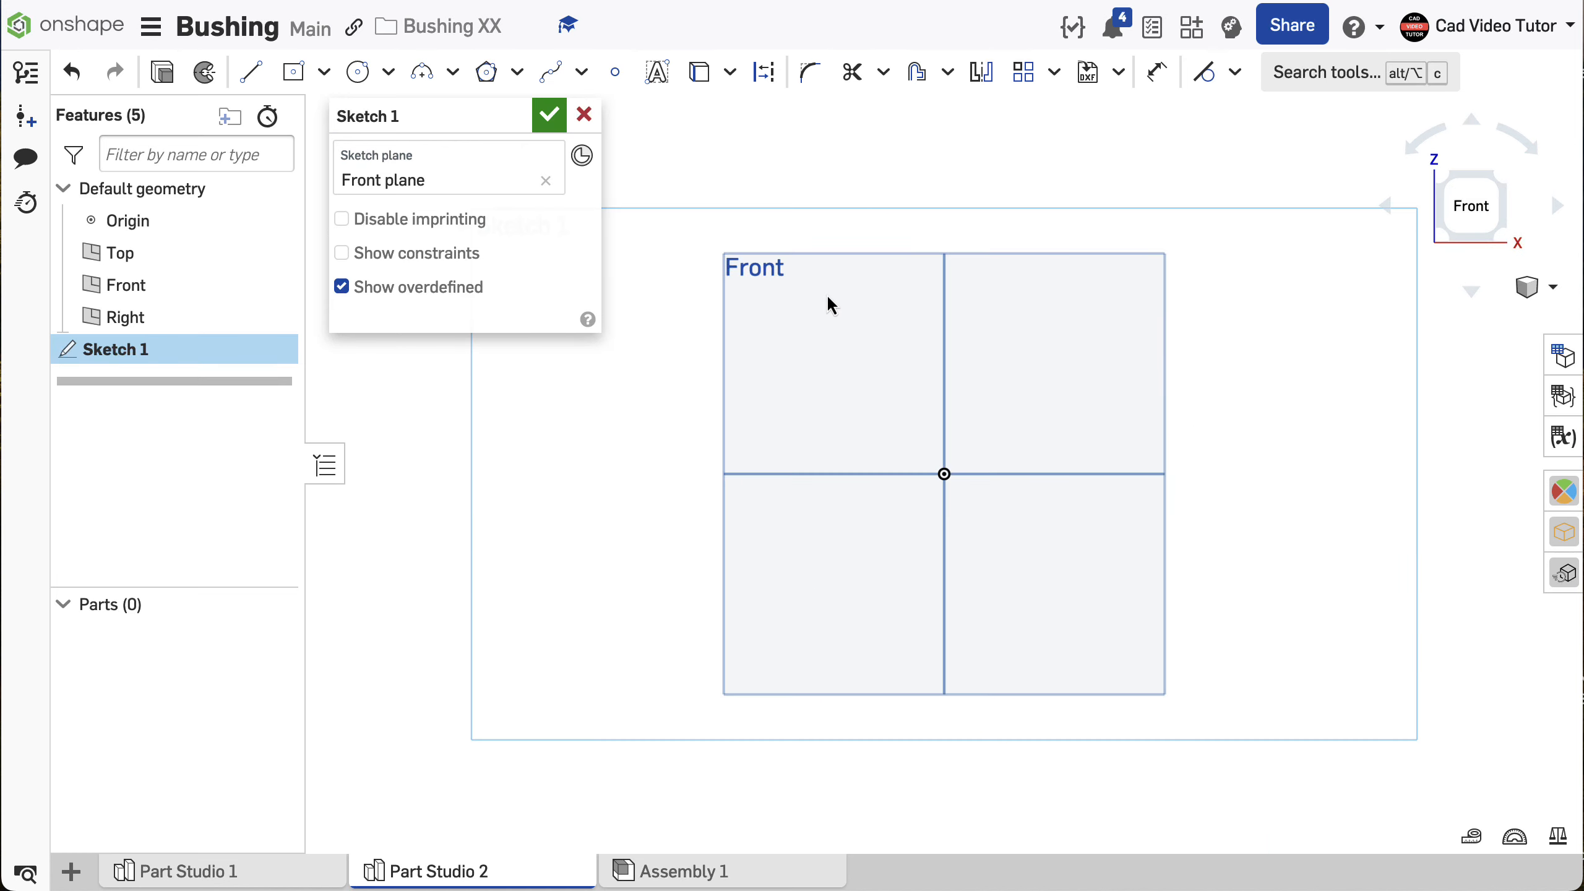
pyautogui.press('p')
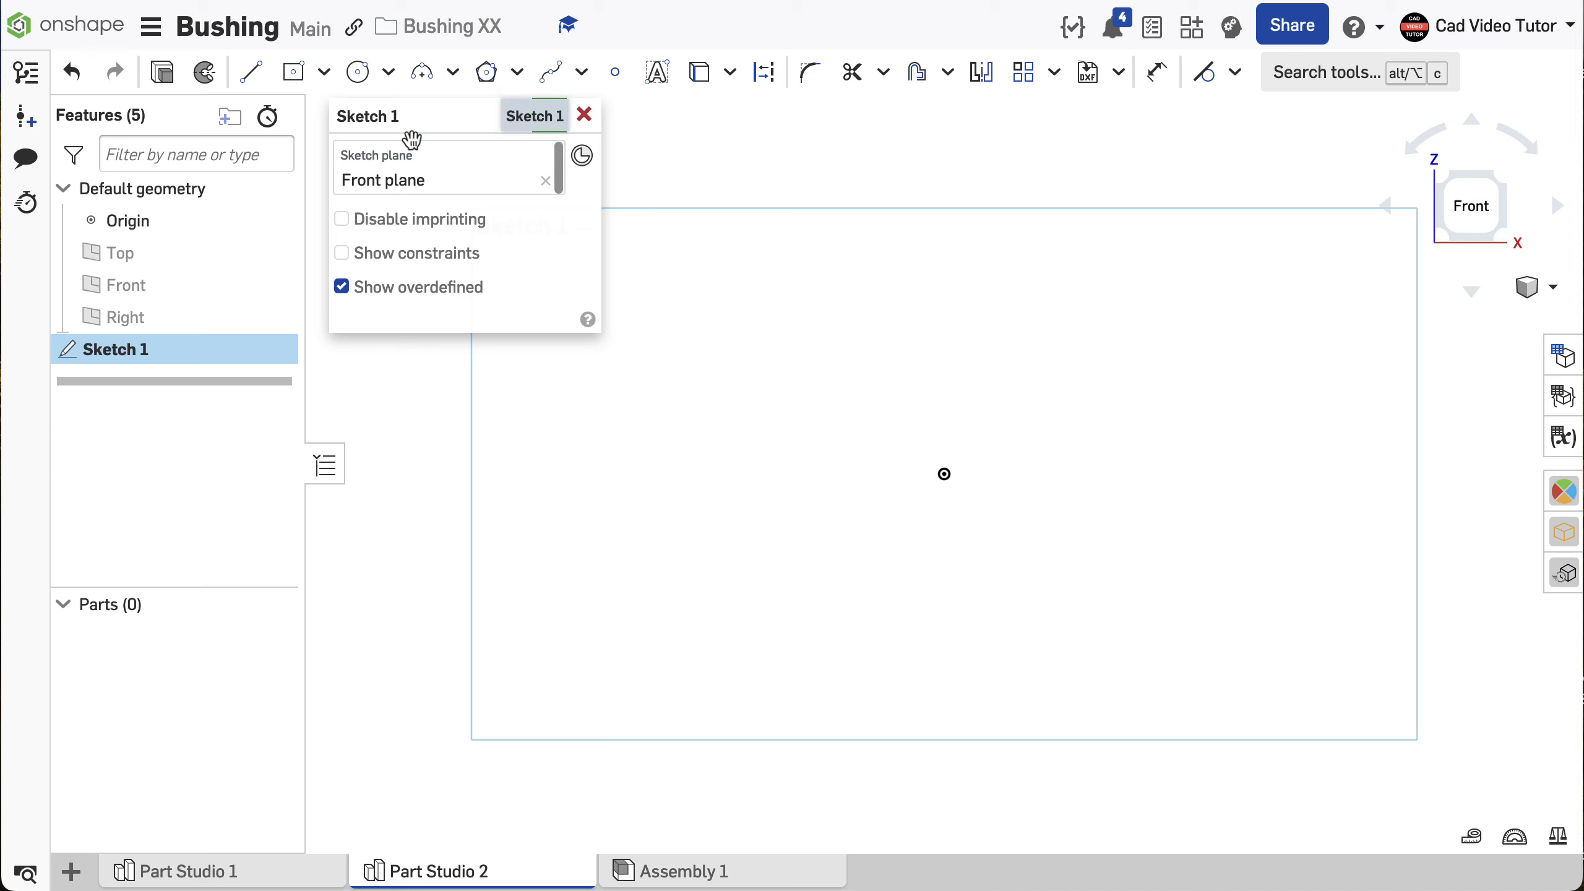
# - Sketch a center point circle on the origin with a diameter of 50 mm
pyautogui.click(391, 76)
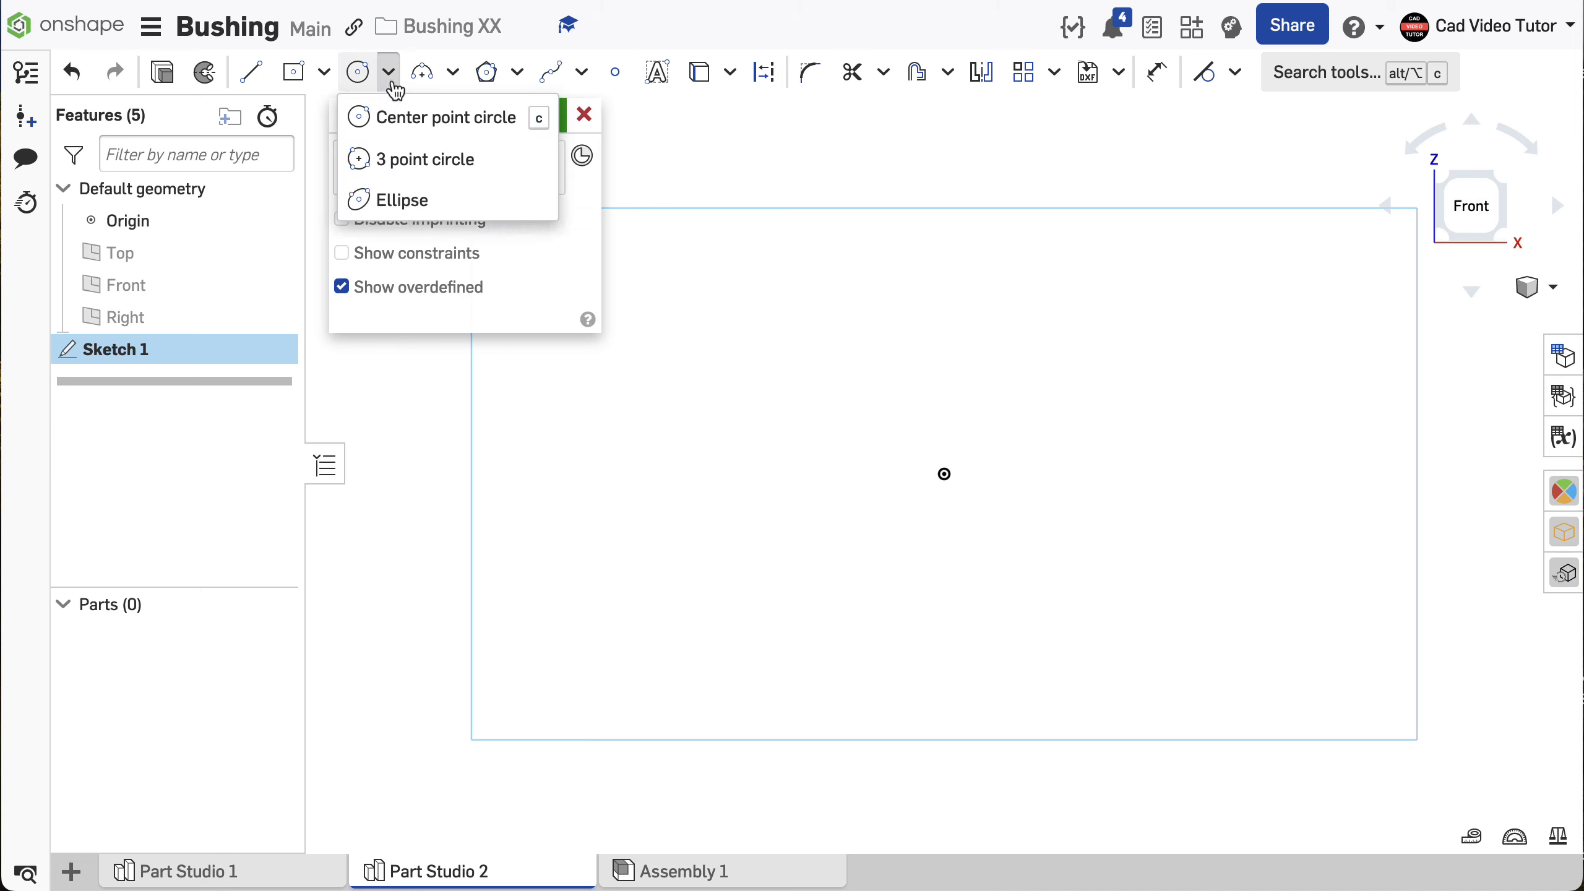
pyautogui.click(397, 122)
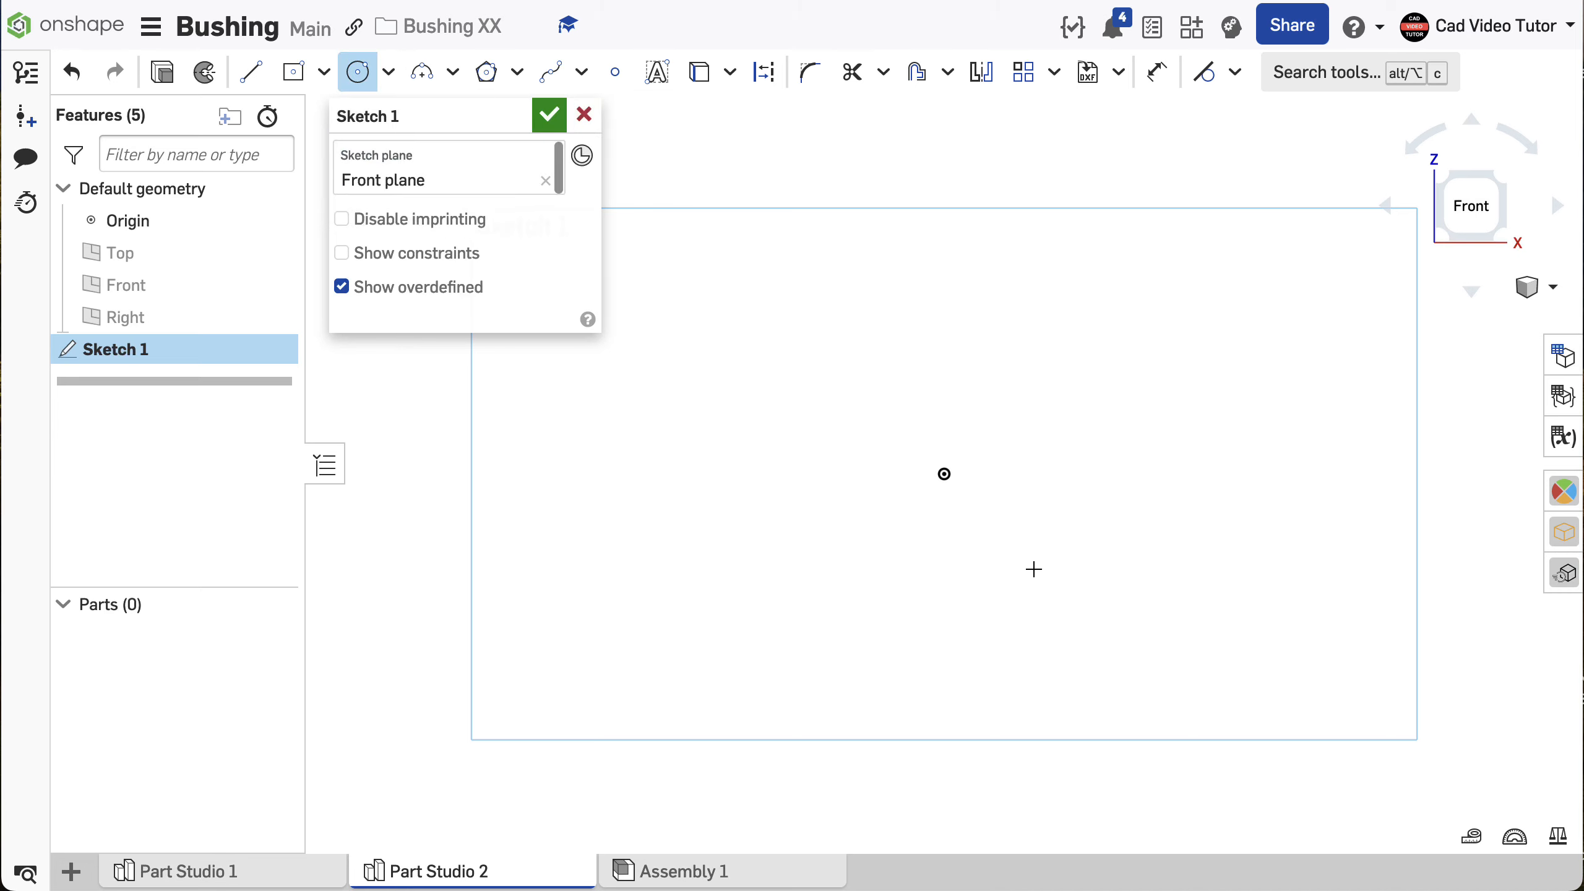
pyautogui.scroll(3, 954, 502)
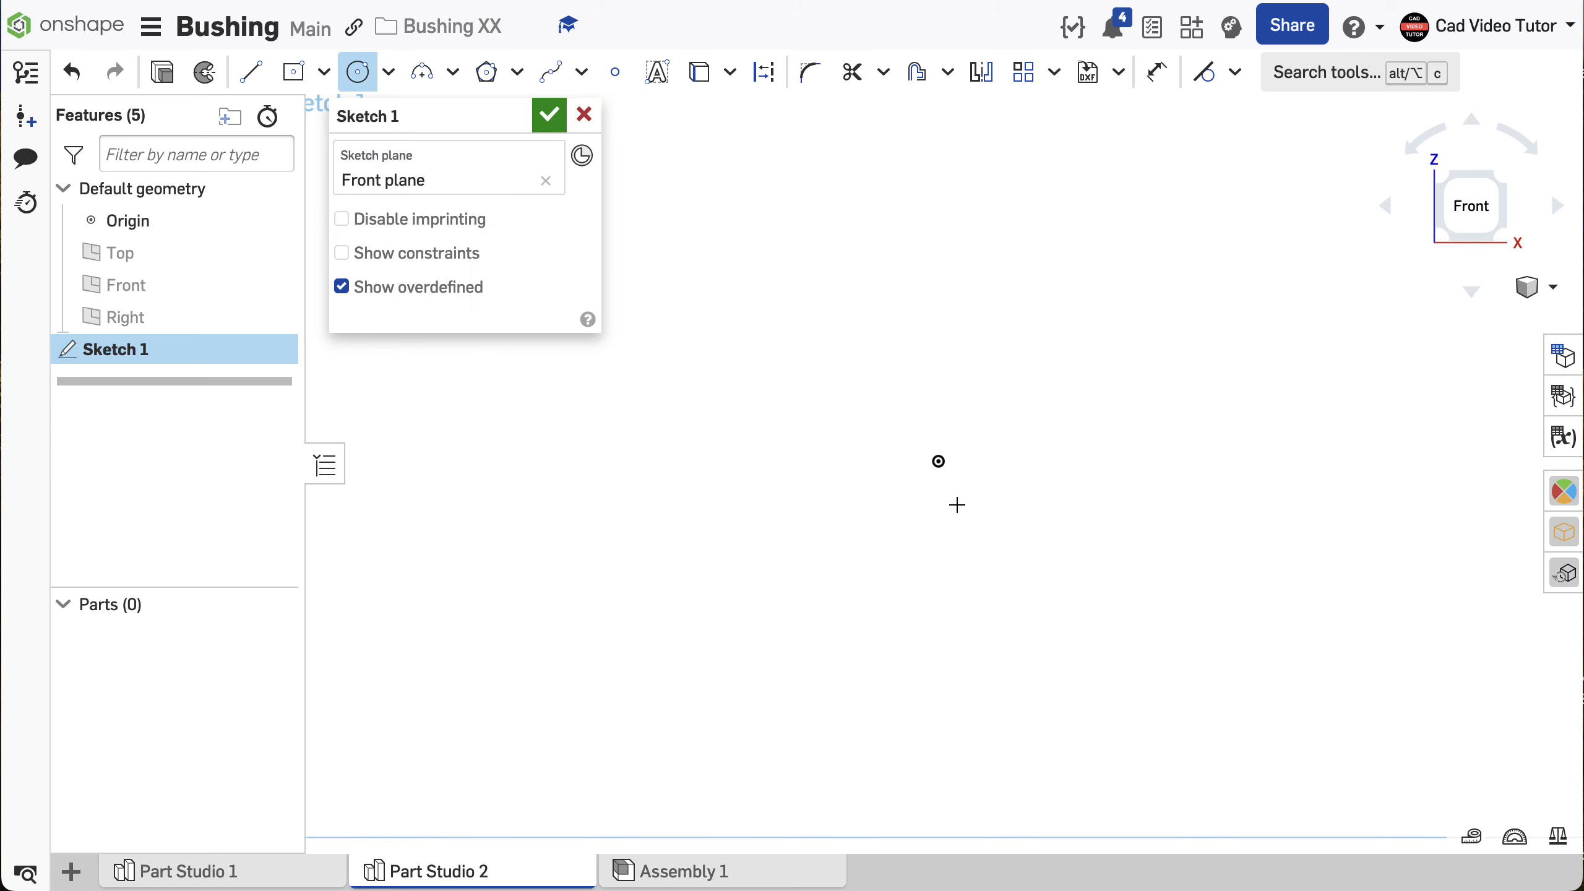
pyautogui.click(937, 458)
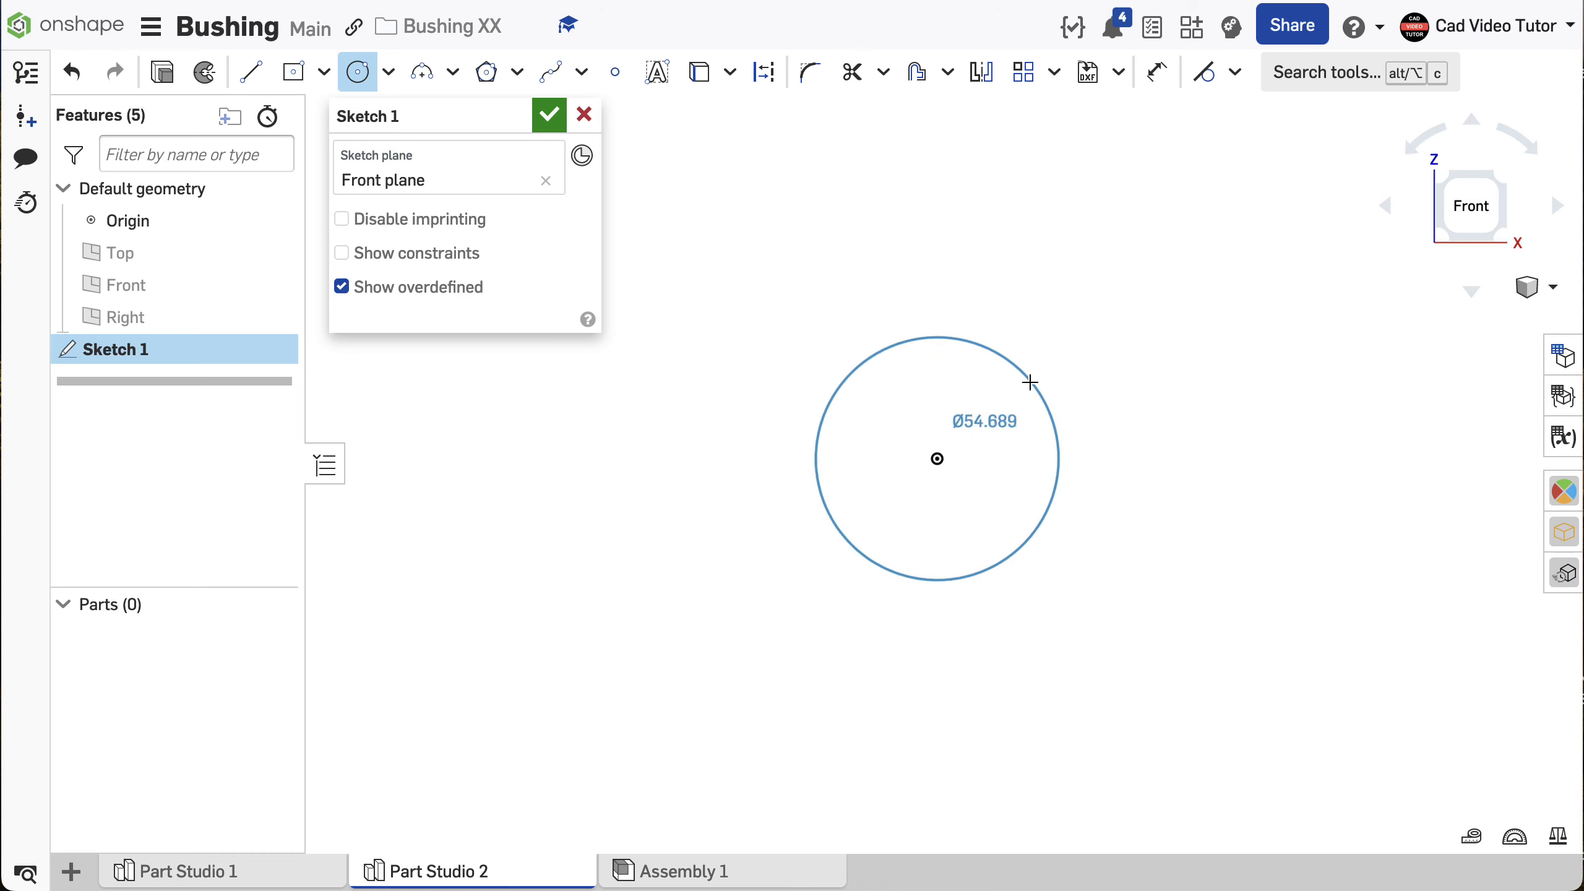
pyautogui.click(1032, 382)
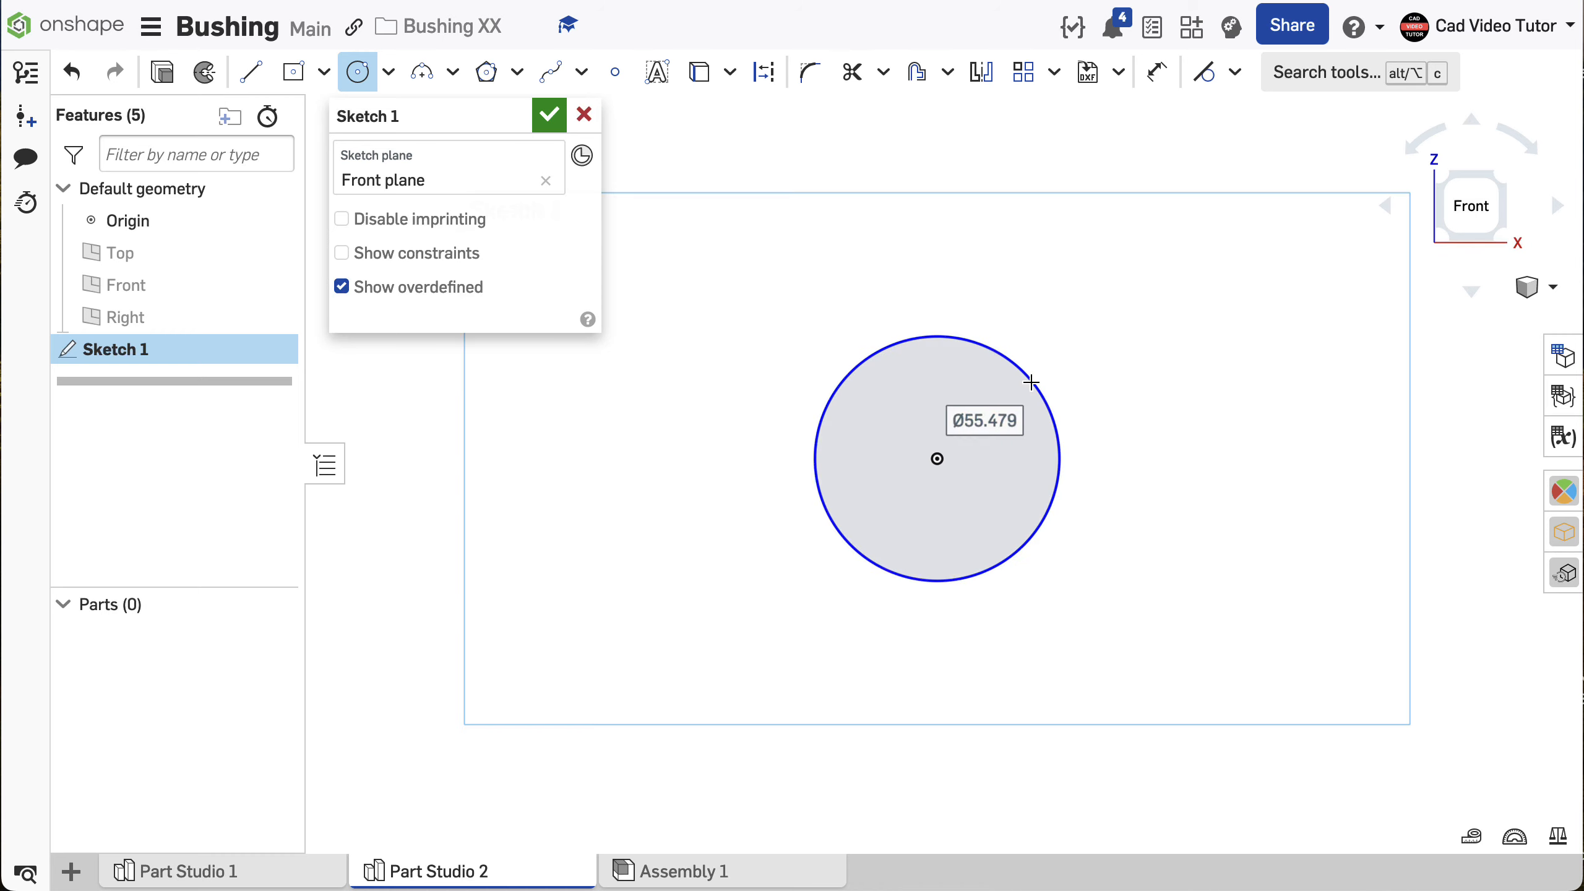
pyautogui.write('50')
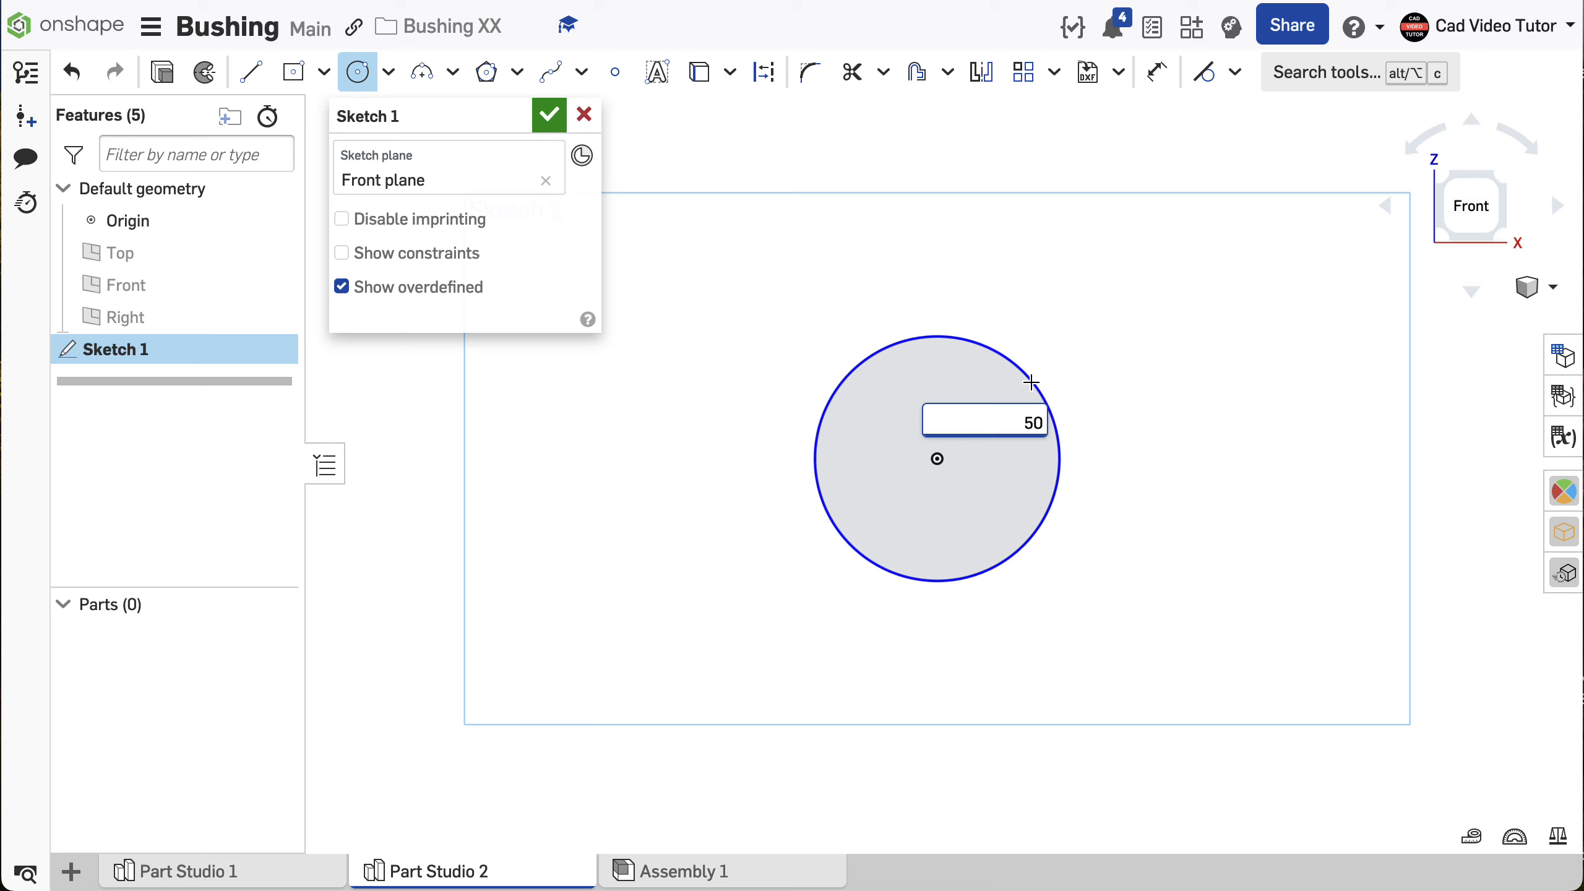
pyautogui.press('Return')
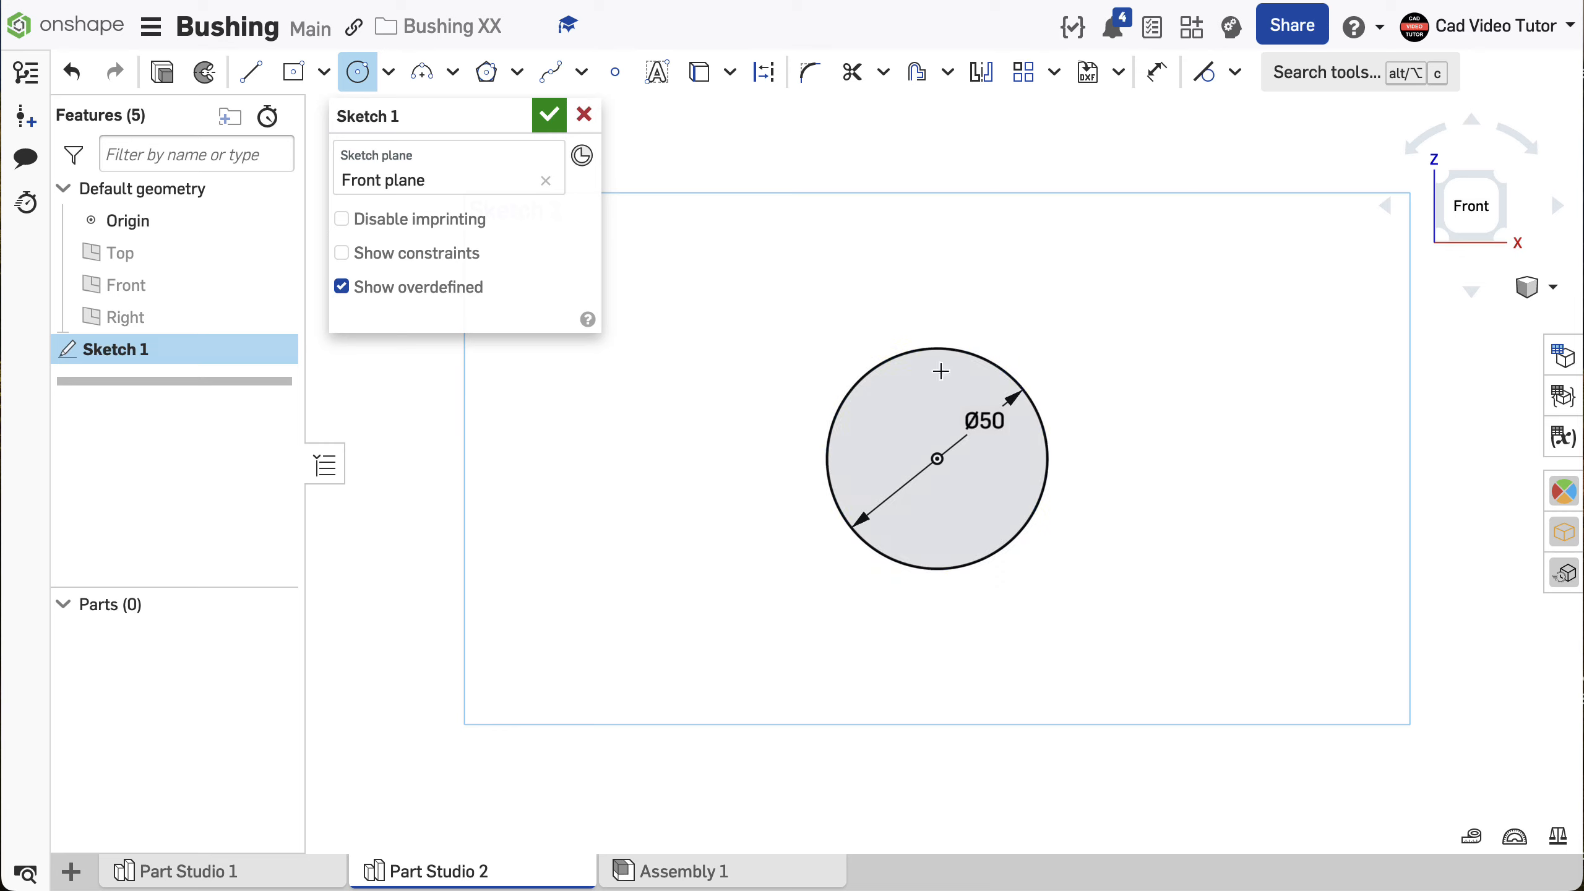
# - Sketch a larger concentric circle about 71 mm in diameter, centered on the origin
pyautogui.click(937, 460)
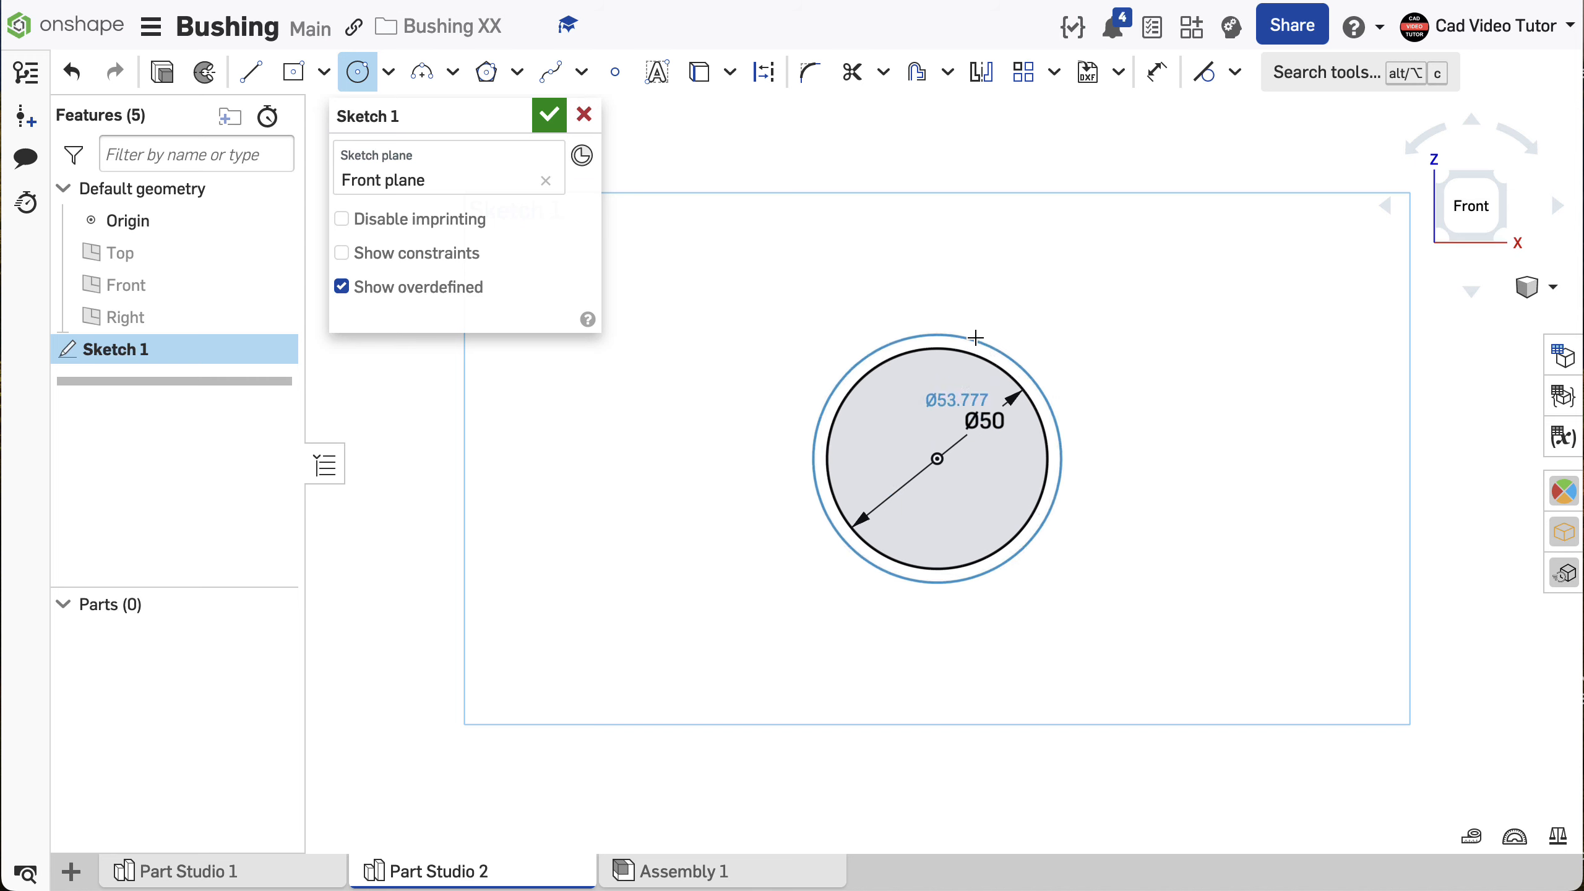
pyautogui.click(999, 312)
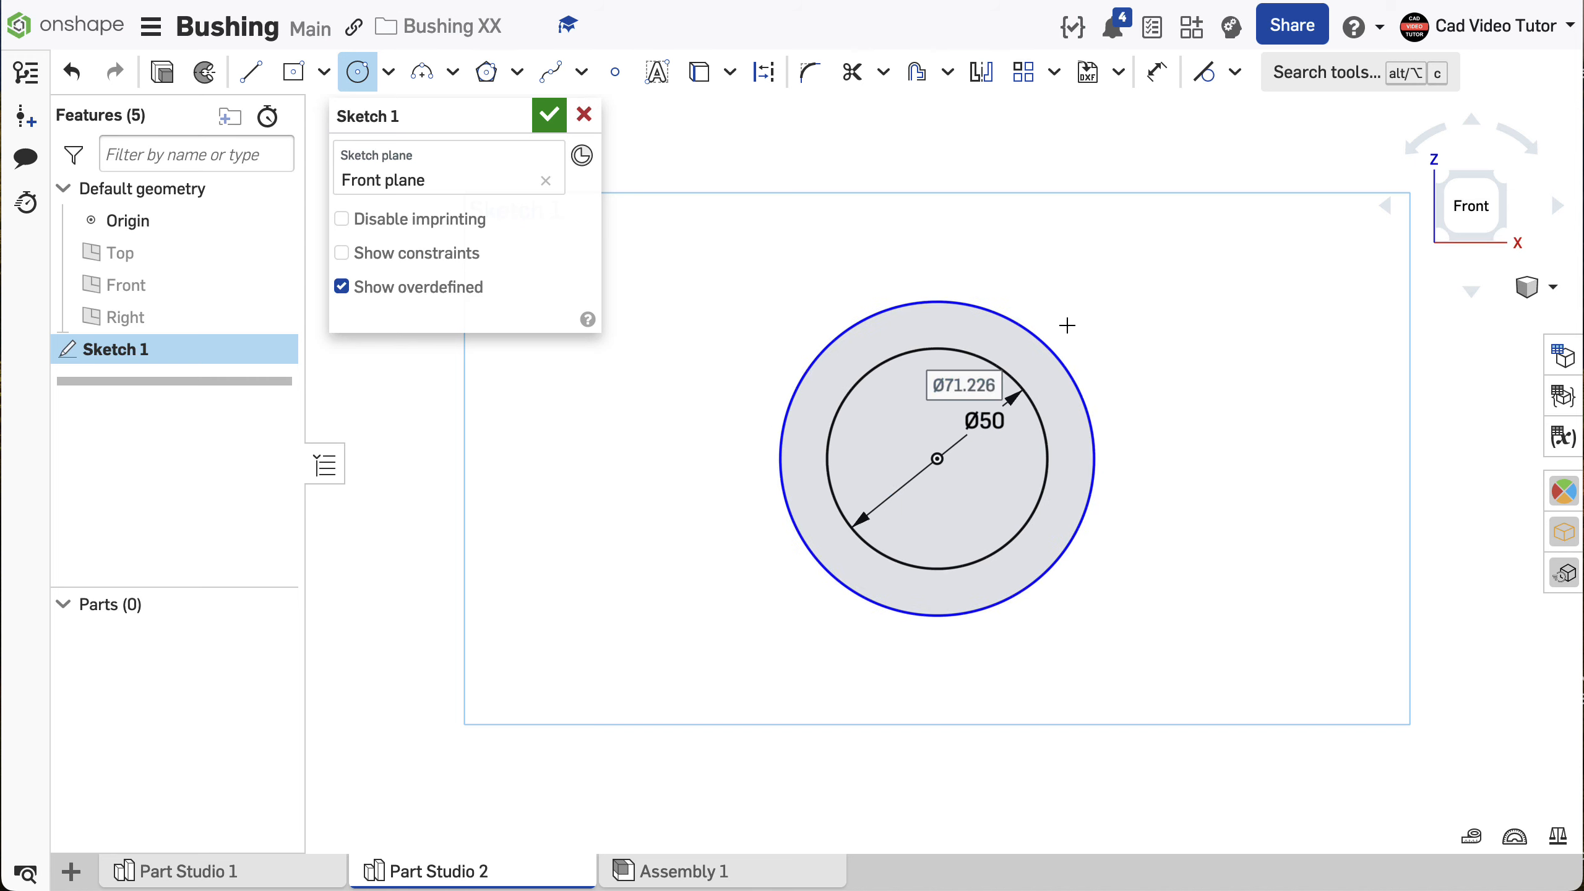
pyautogui.press('Escape')
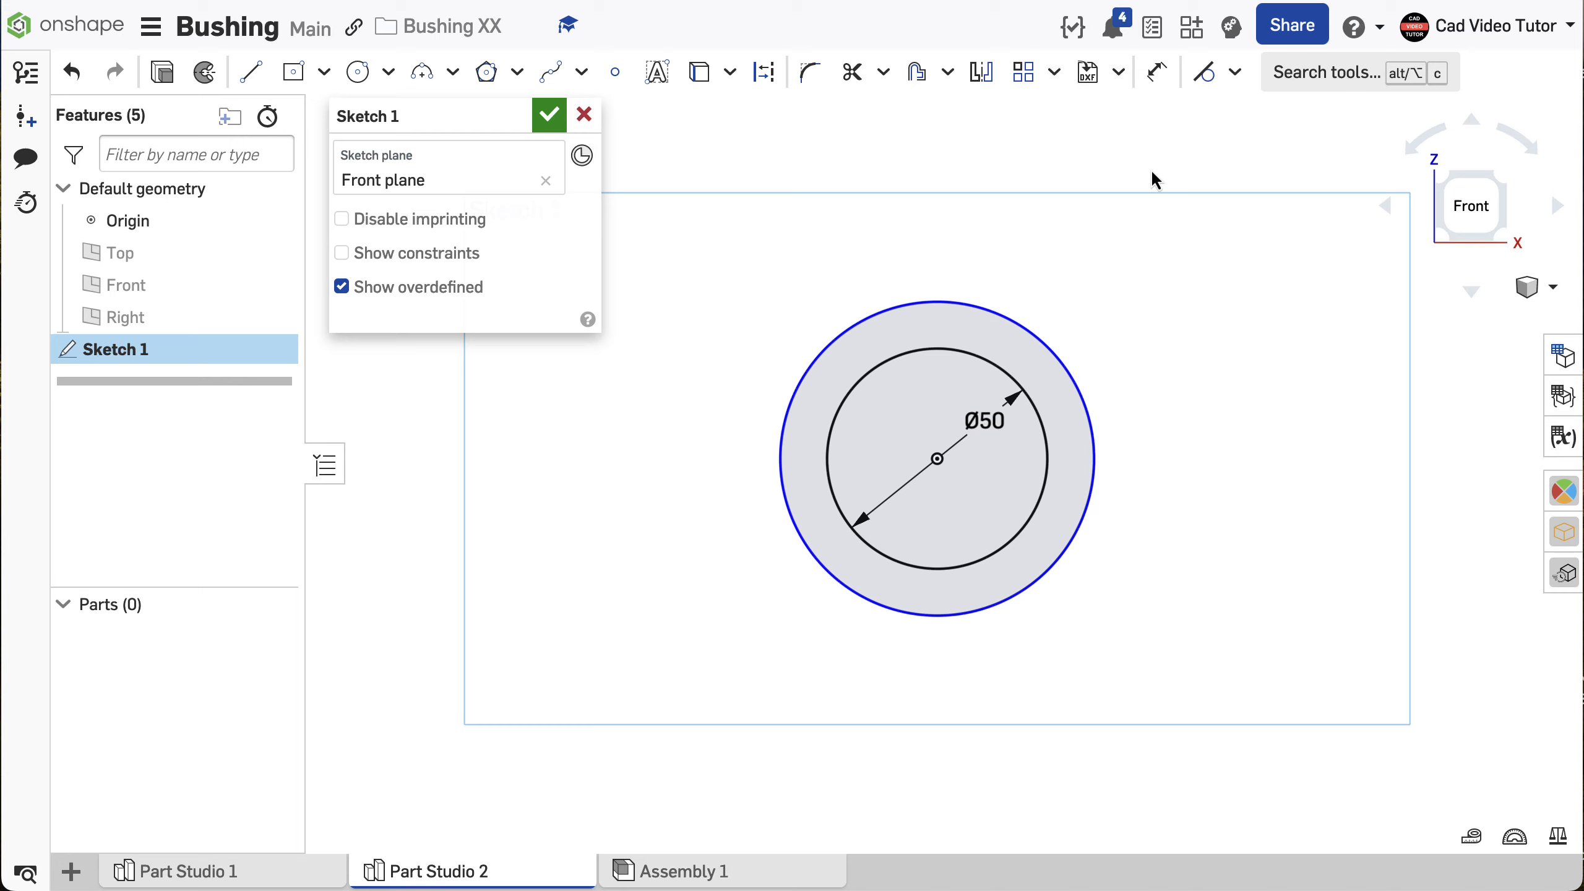
# - Dimension the gap between the inner and outer circles as 12.5 mm
pyautogui.click(1157, 73)
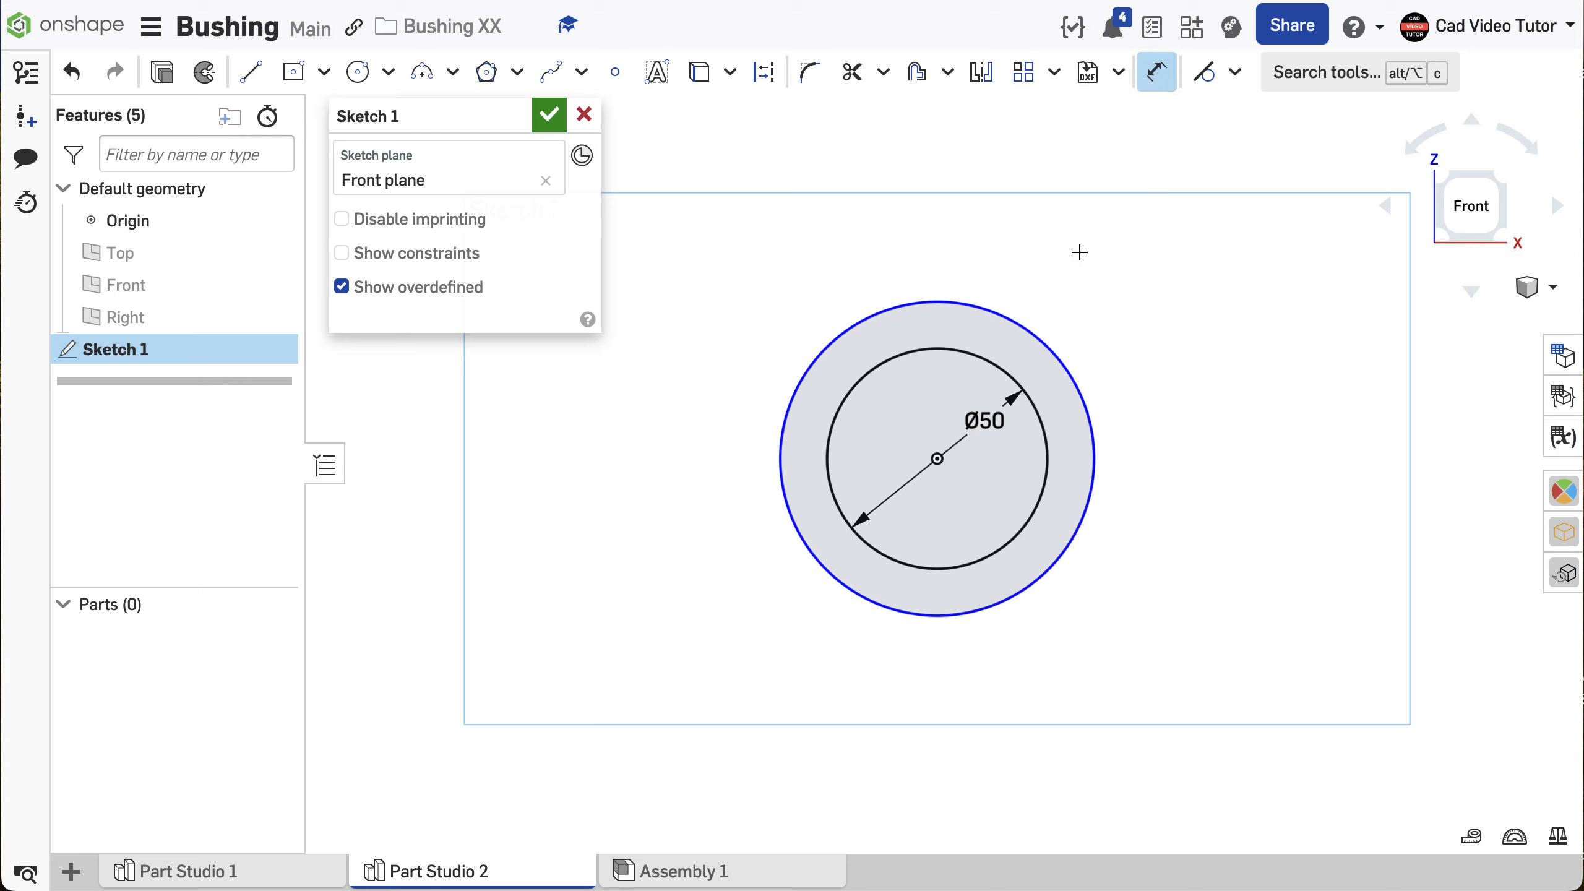
pyautogui.click(927, 347)
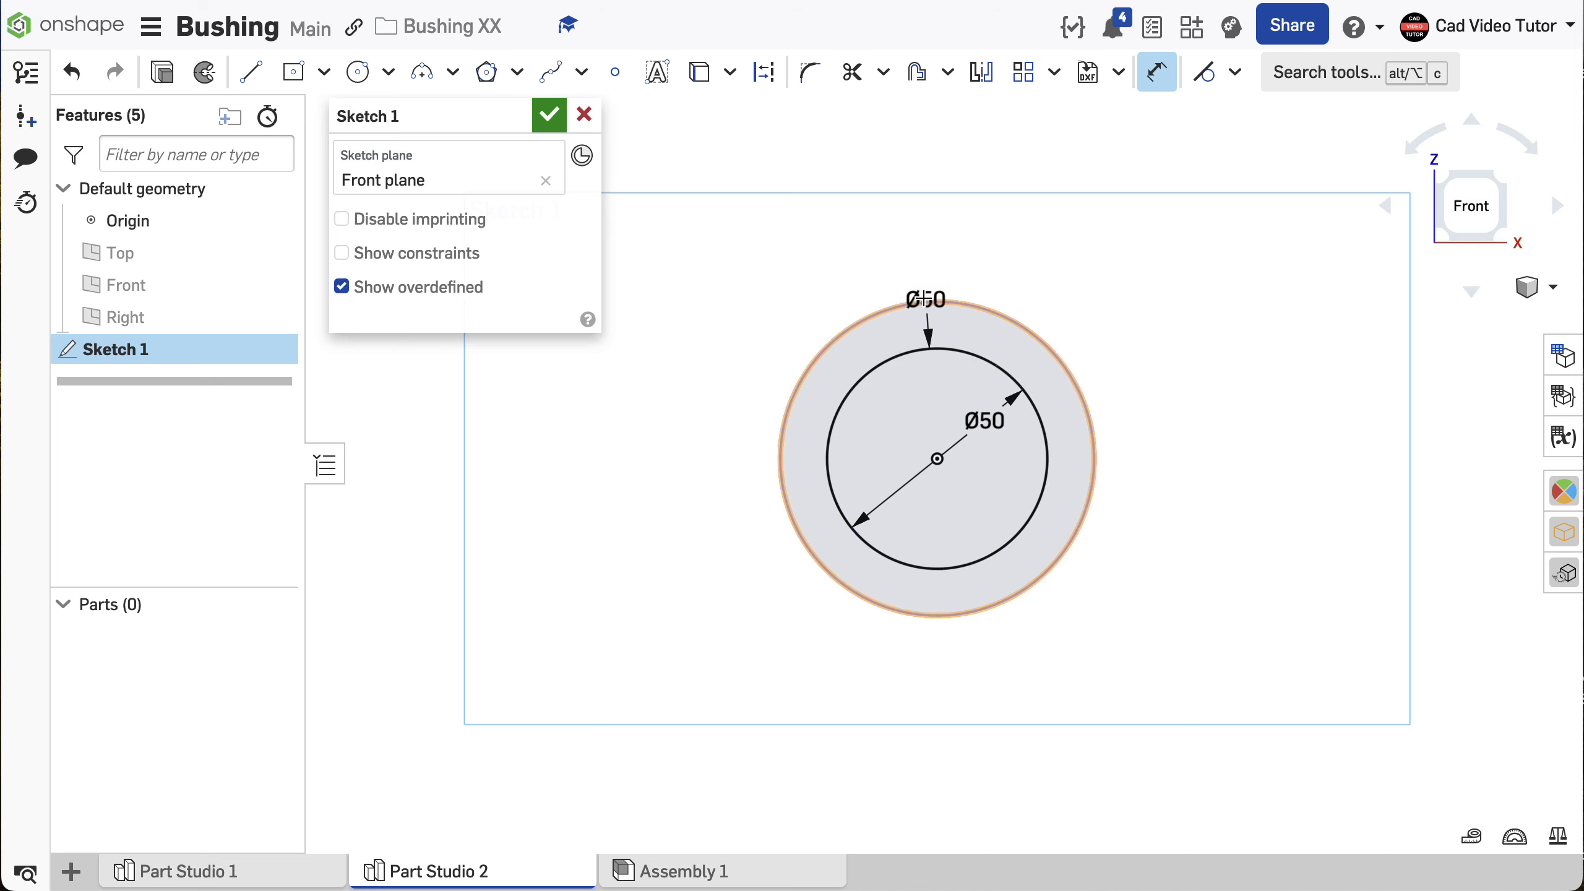
pyautogui.click(924, 300)
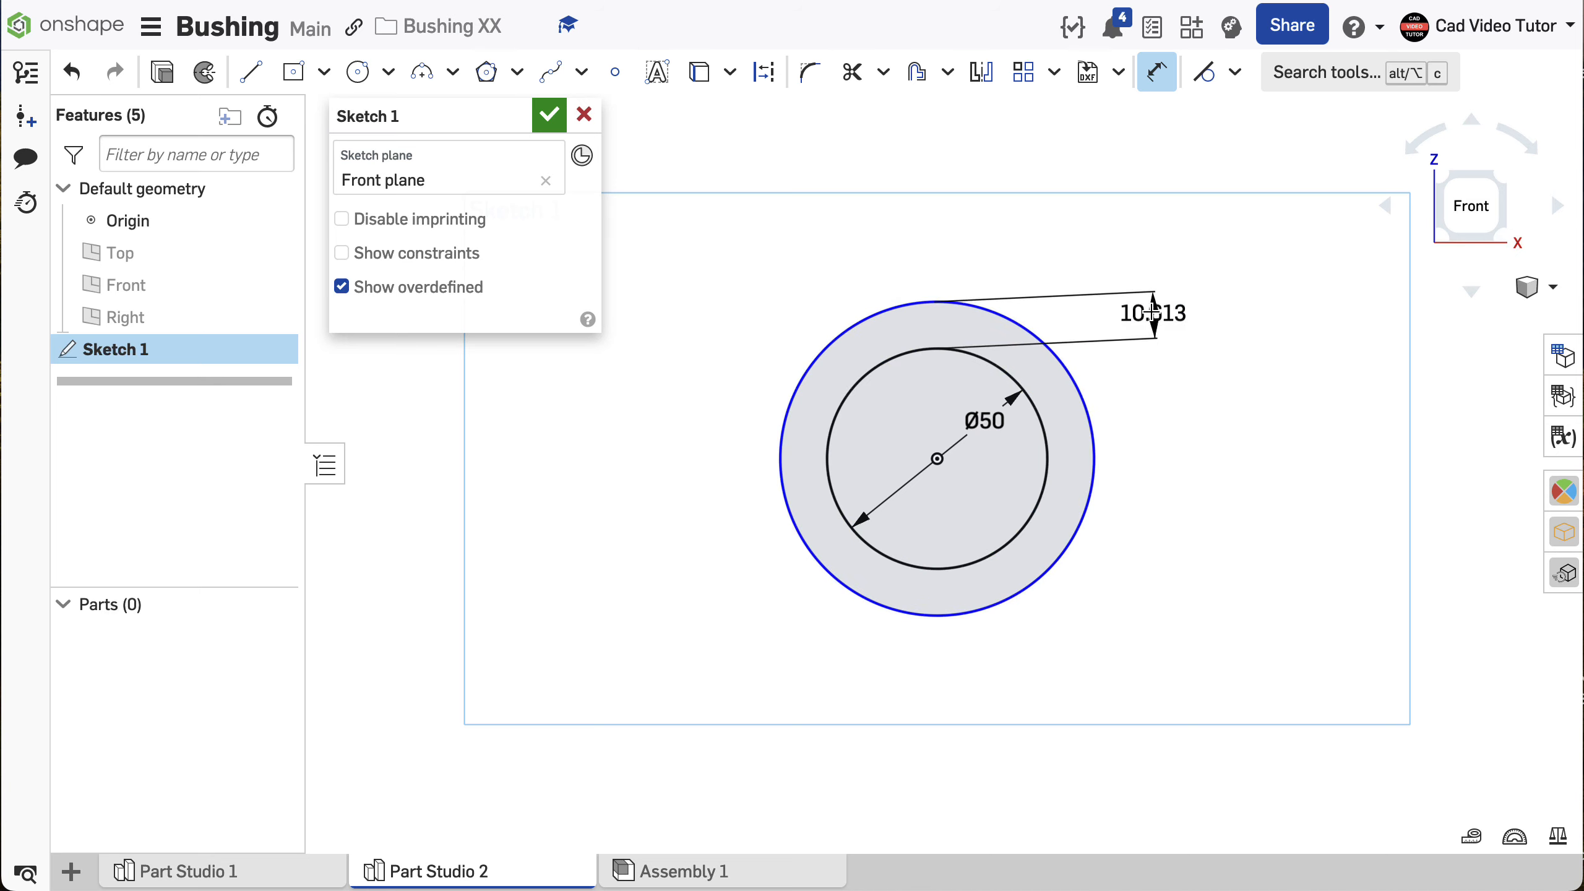
pyautogui.click(1152, 312)
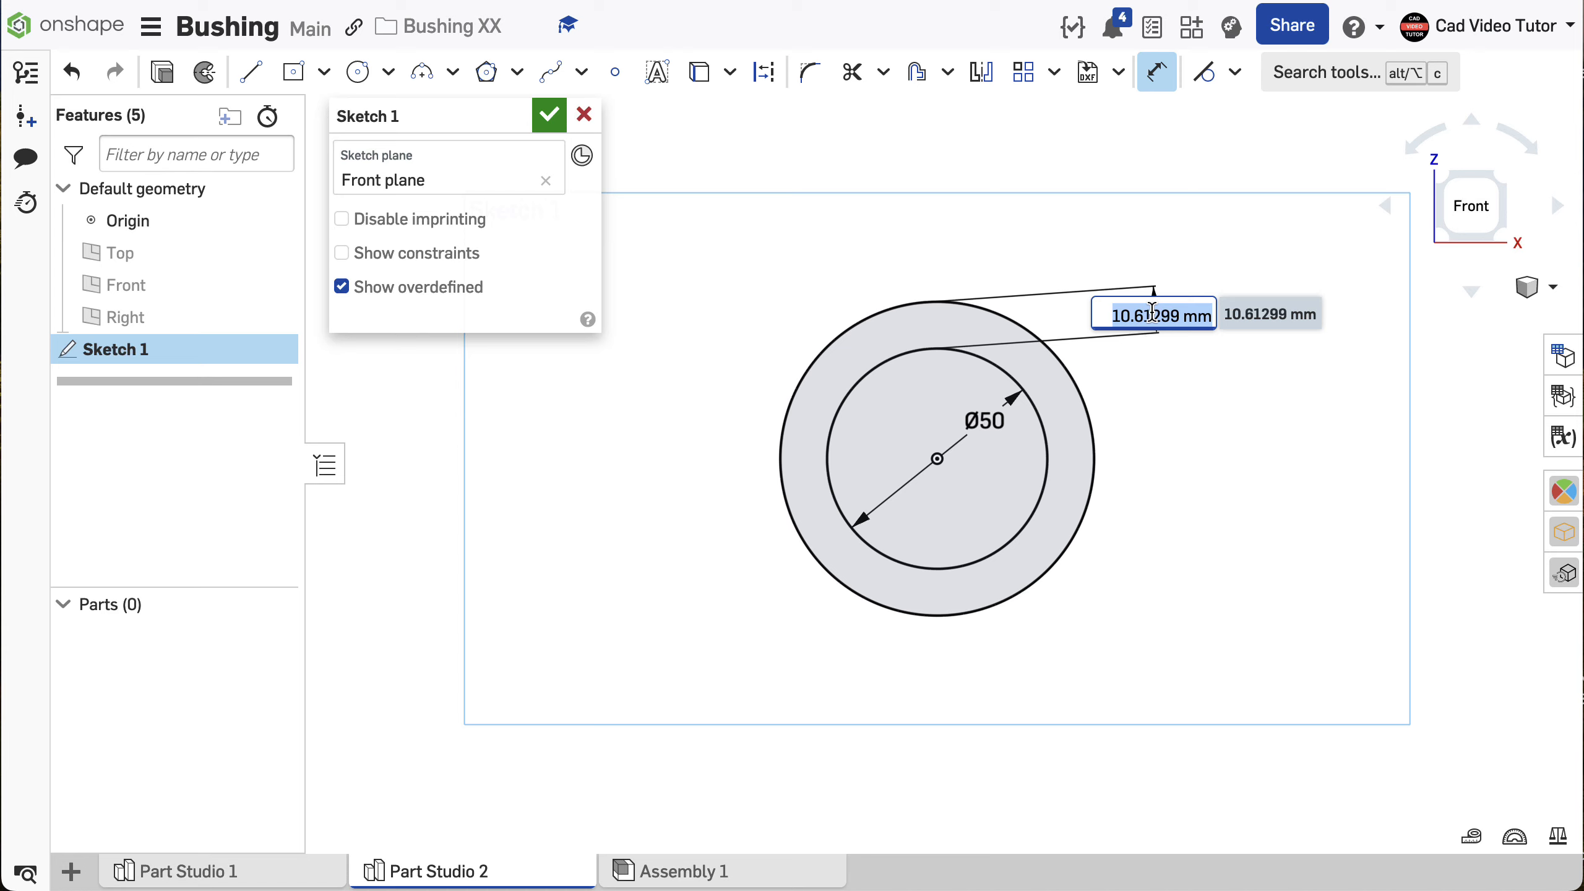
pyautogui.write('12')
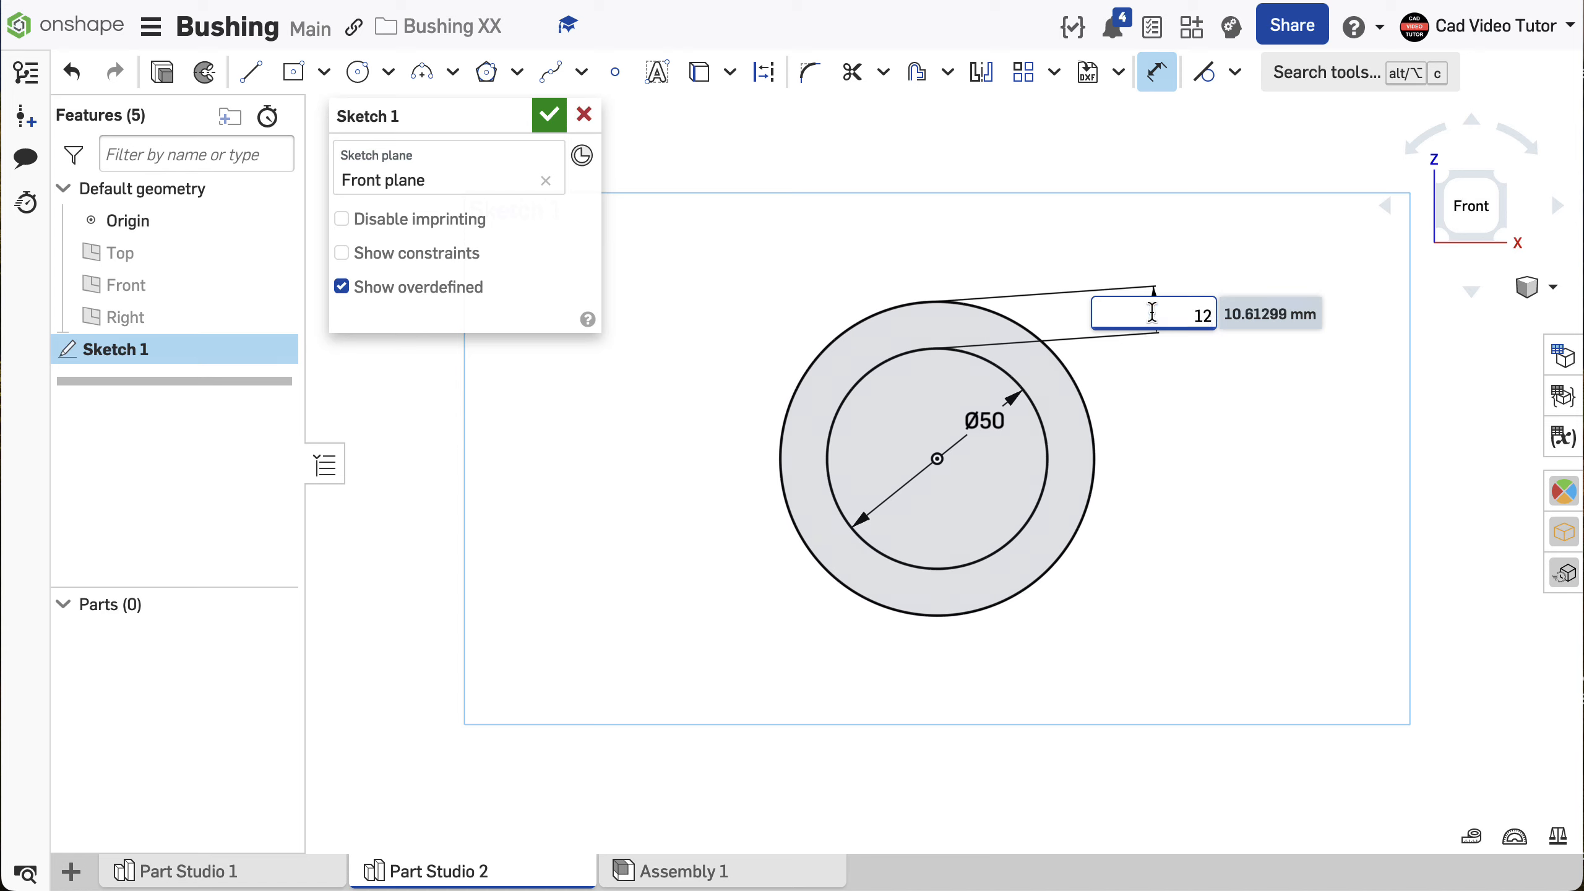
pyautogui.write('.5')
pyautogui.press('Return')
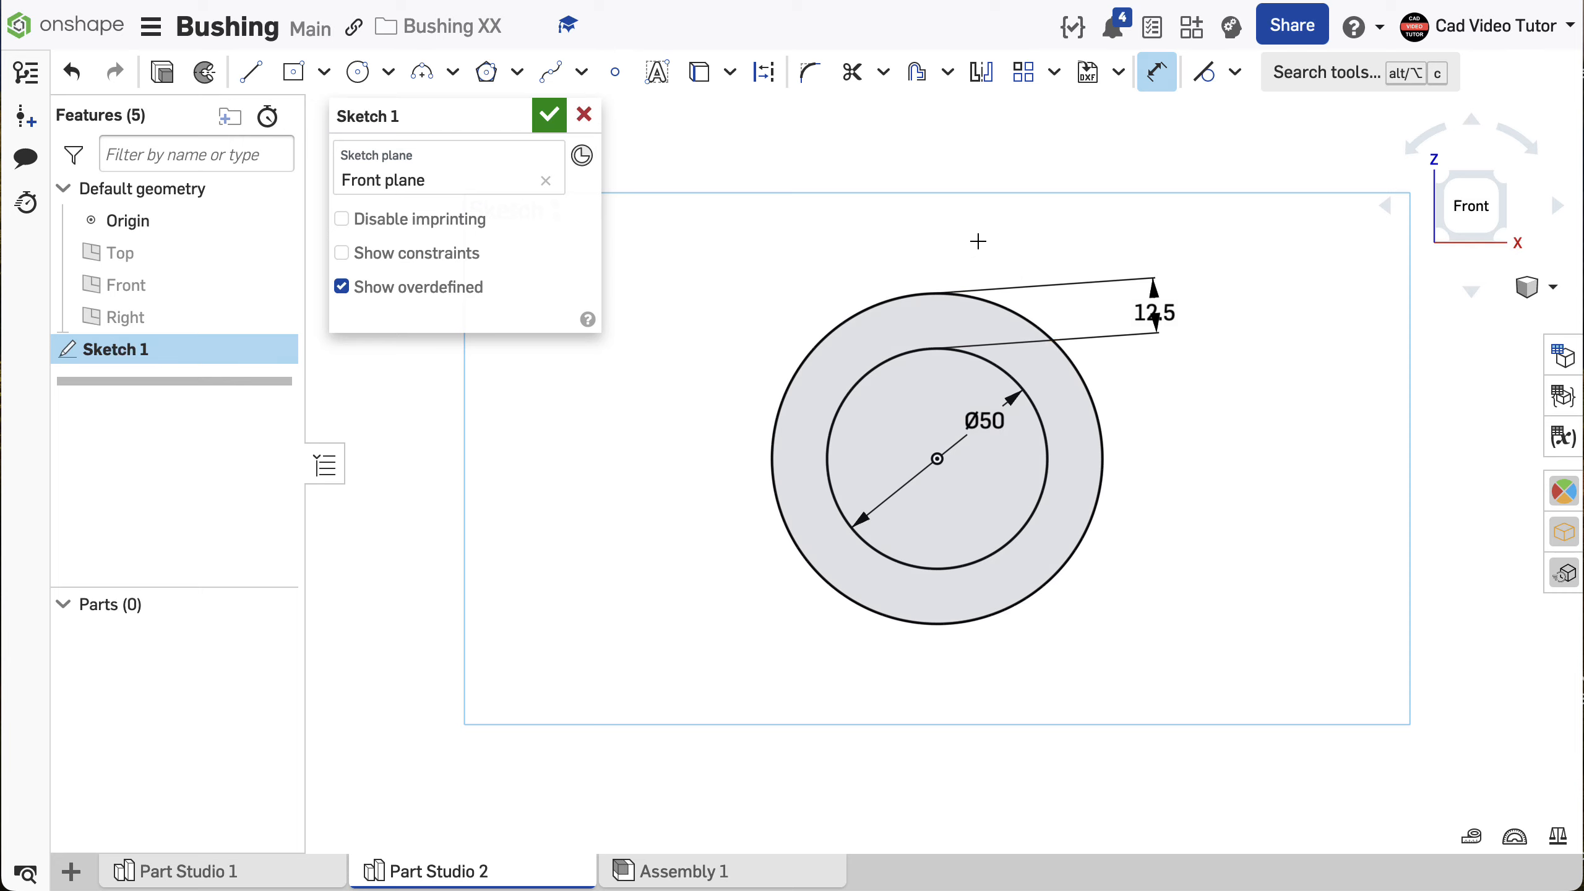
# - Finish the sketch of the two concentric circles and switch to the isometric view
pyautogui.click(549, 115)
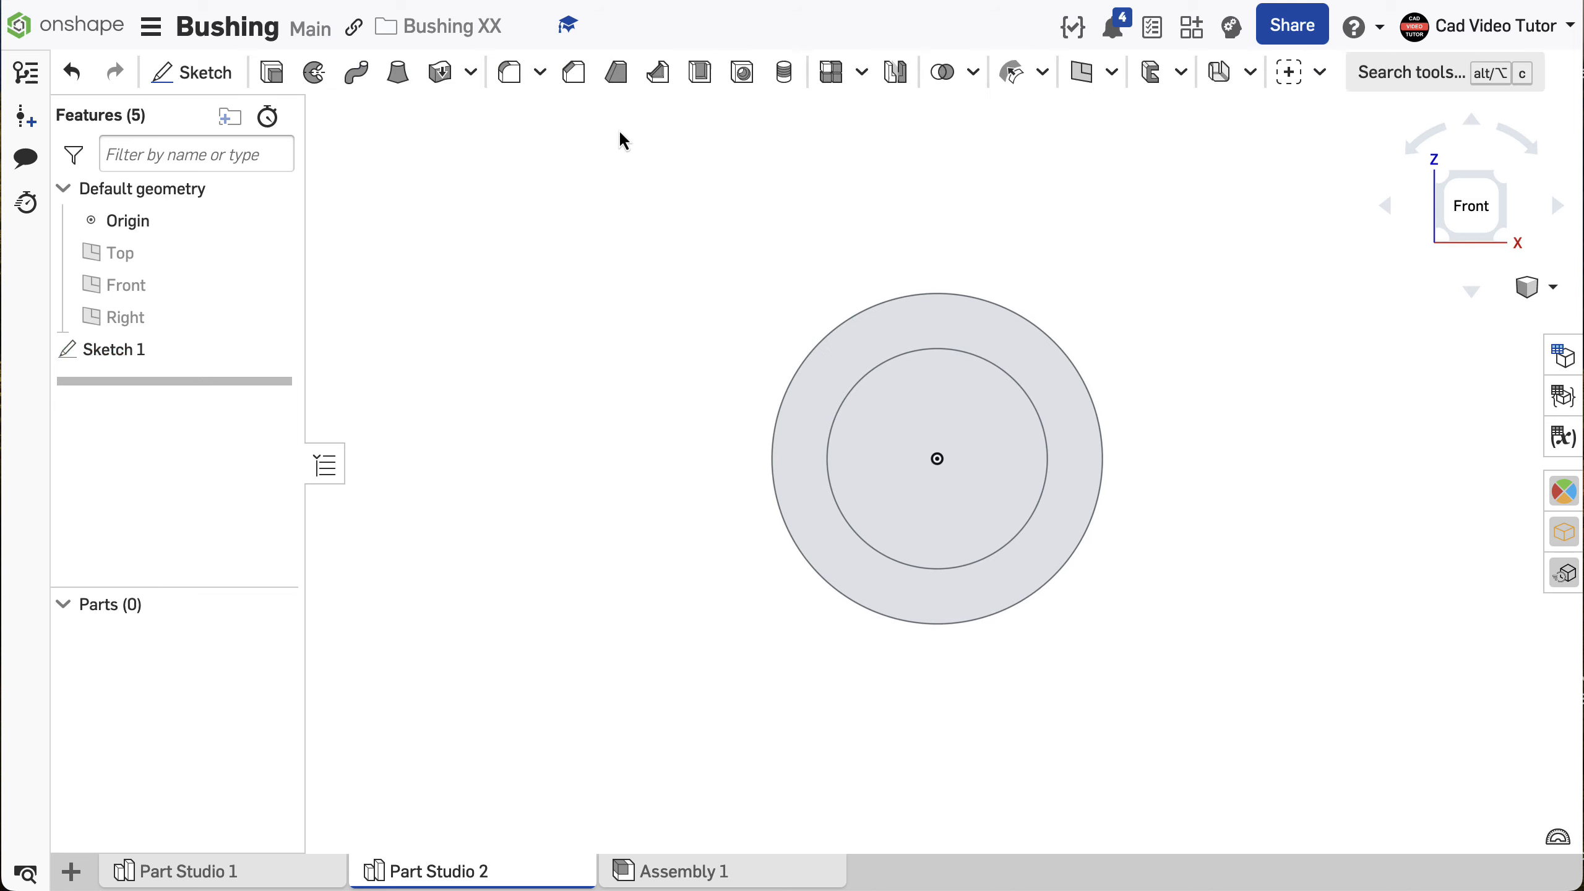
pyautogui.rightClick(622, 191)
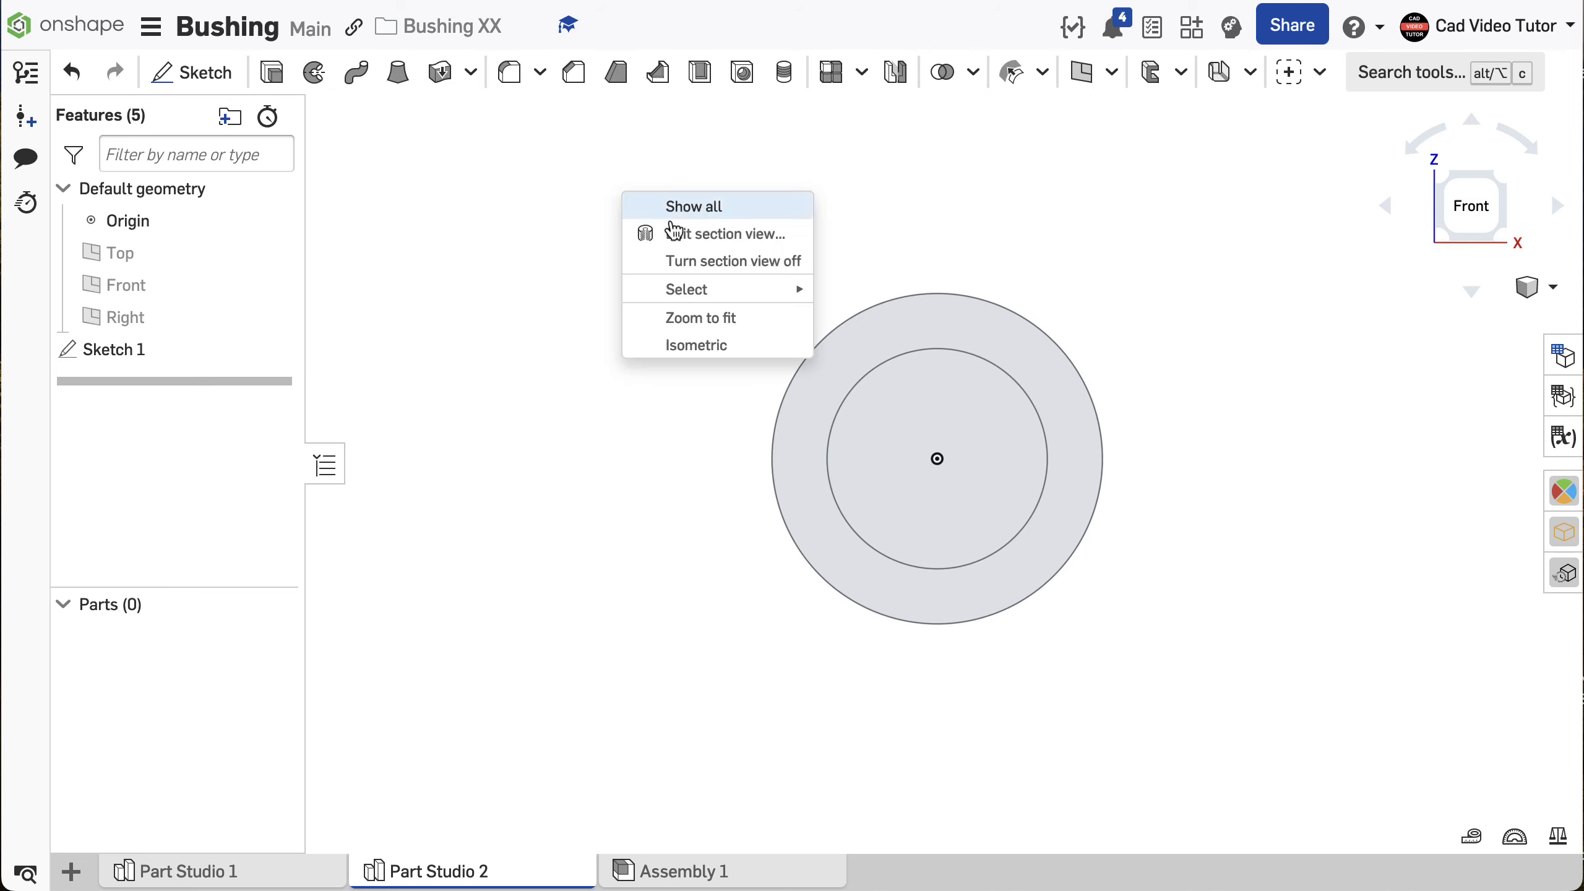
pyautogui.click(692, 349)
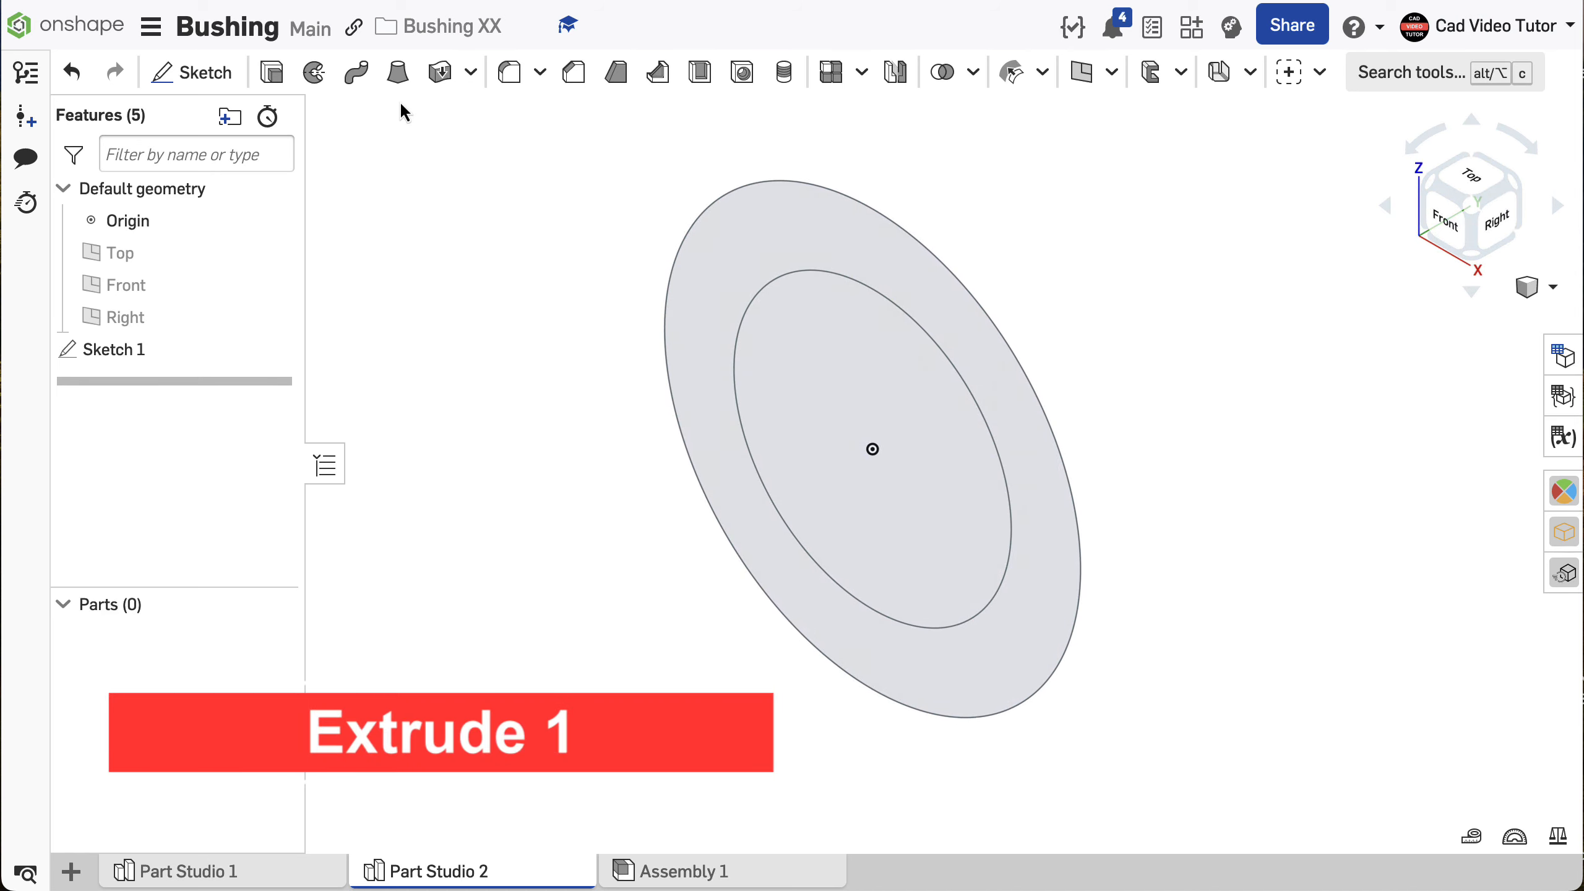
# - Extrude the ring region between the two circles symmetrically to a depth of 50 mm as a new solid
pyautogui.click(274, 74)
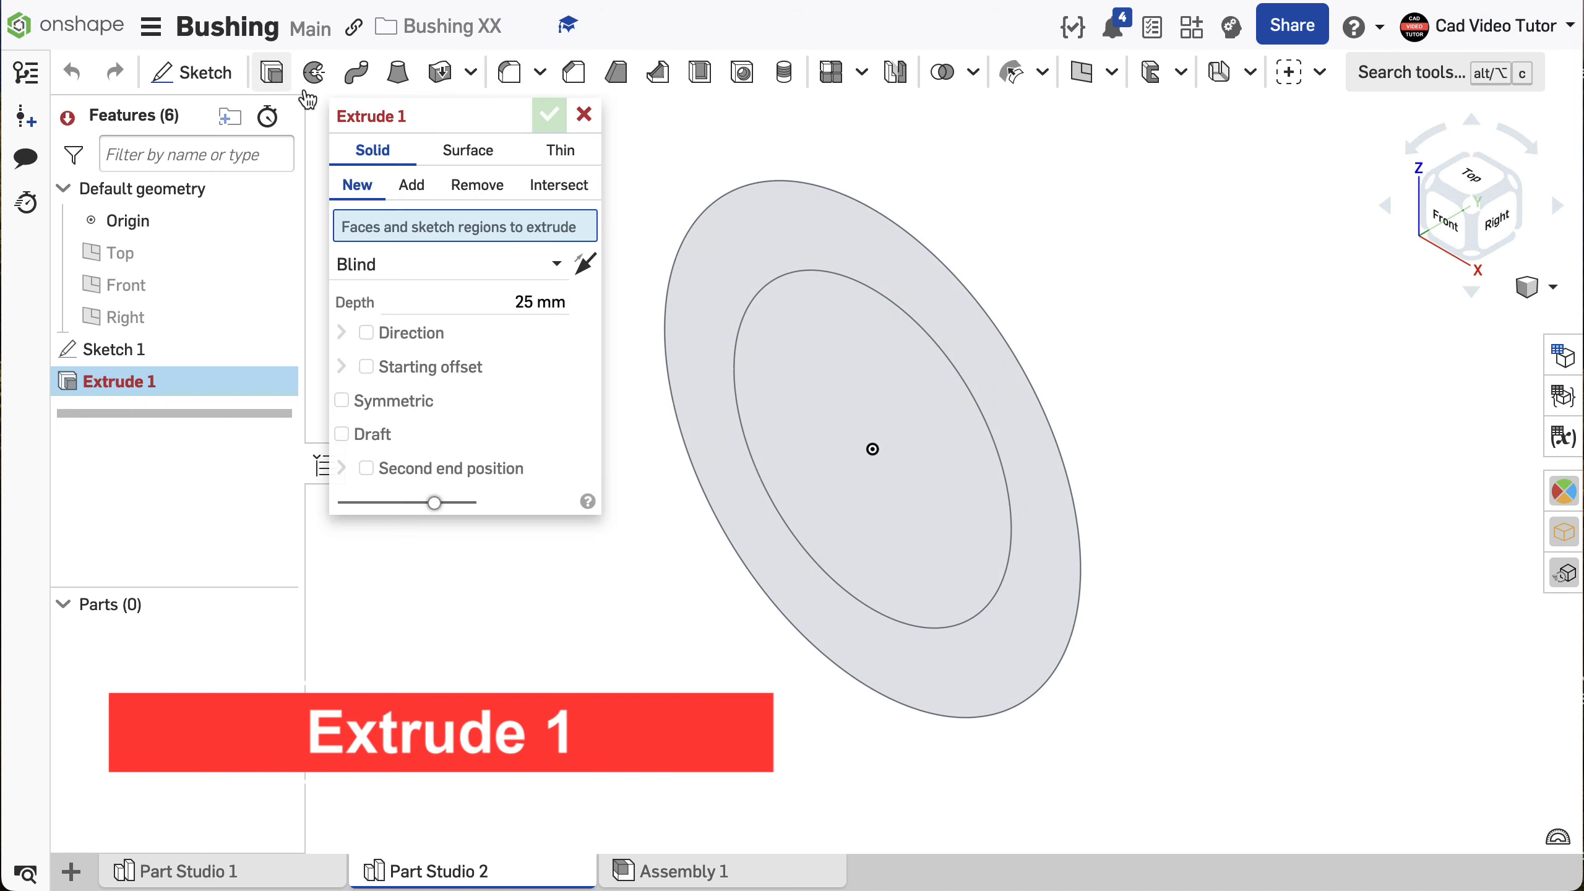
pyautogui.click(722, 250)
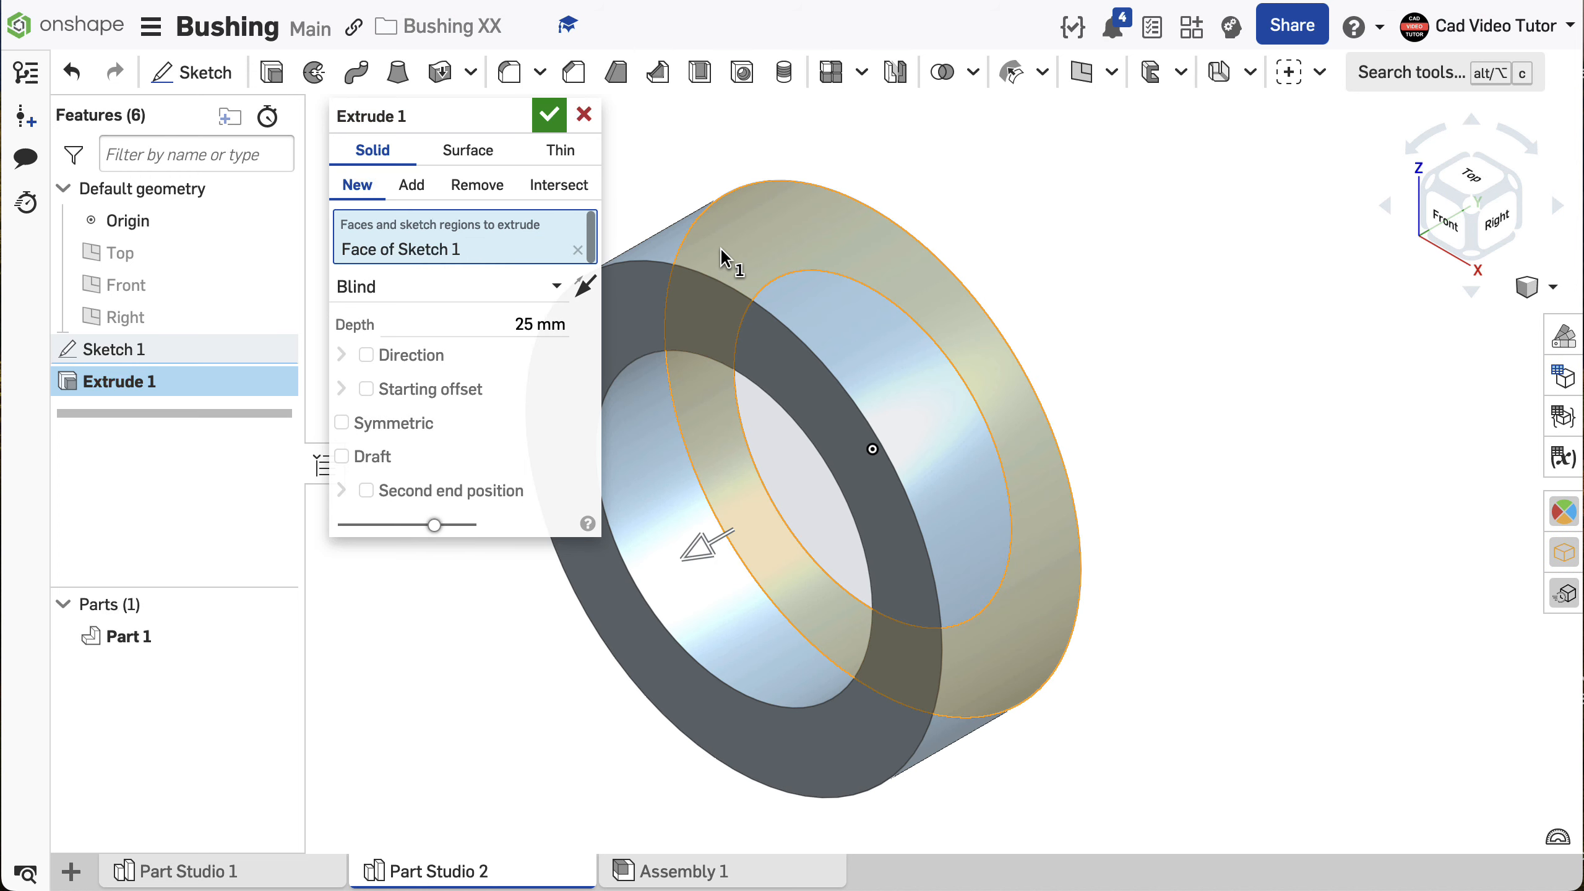
pyautogui.click(341, 424)
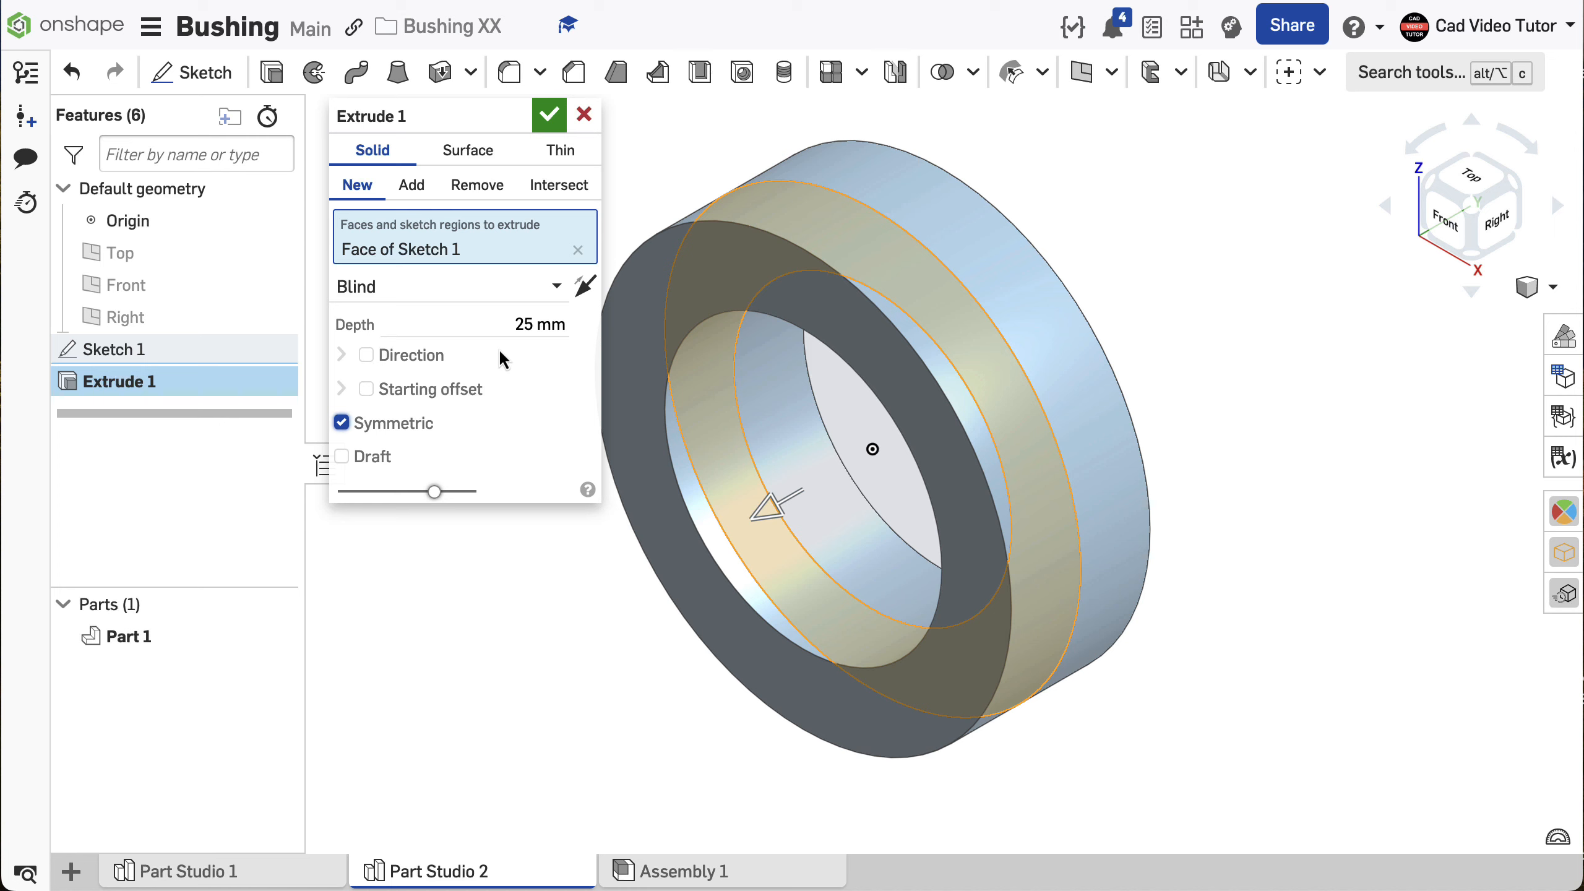
pyautogui.click(507, 316)
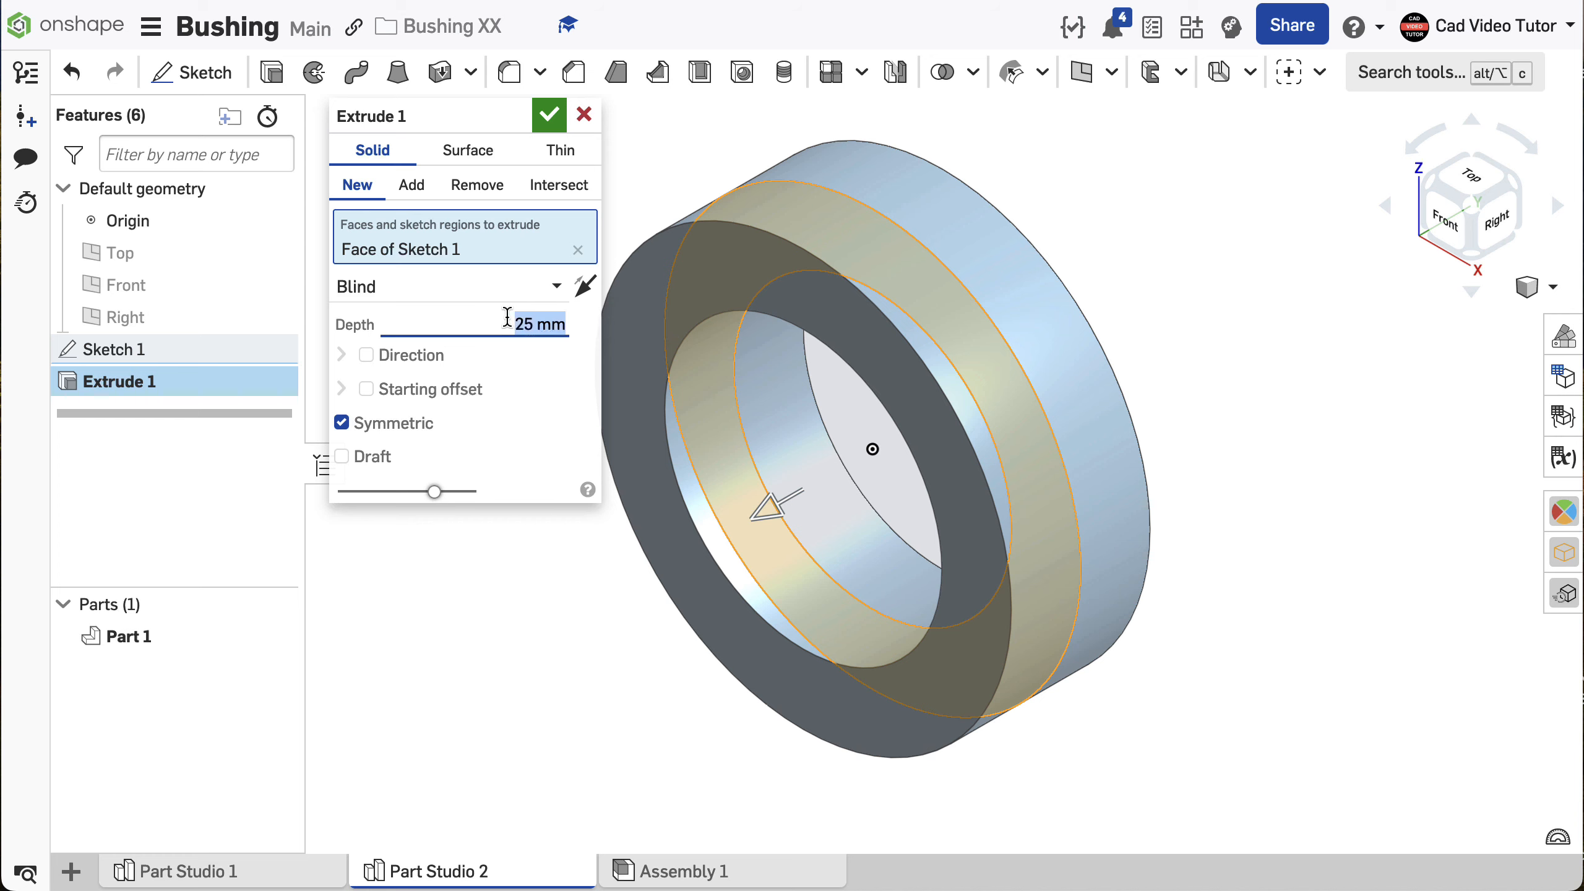
pyautogui.write('50')
pyautogui.press('Return')
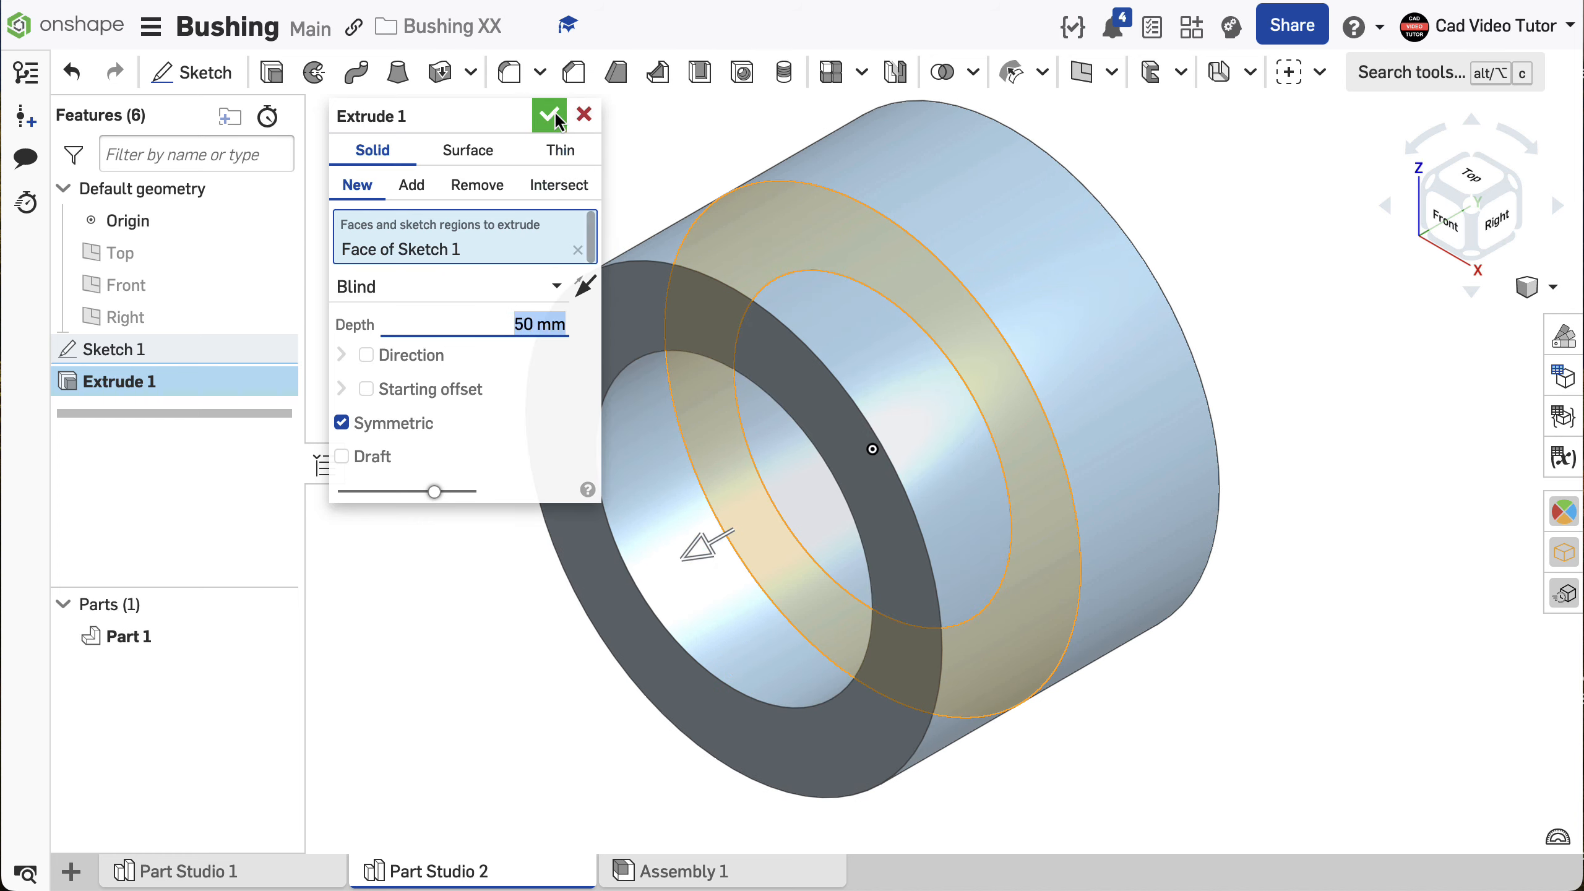
pyautogui.click(549, 116)
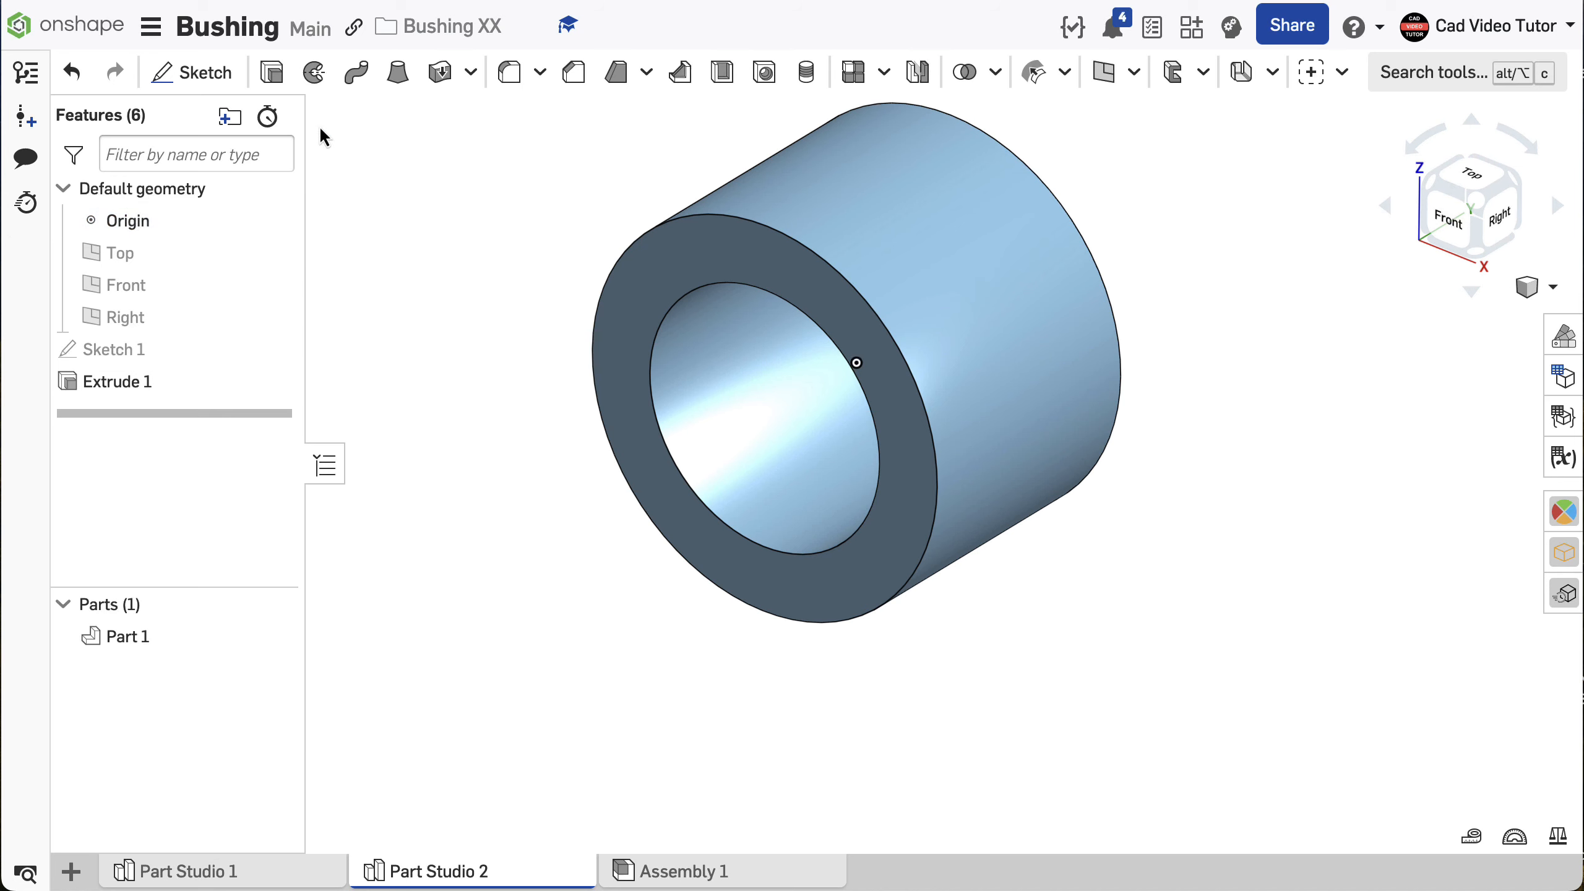
# - Start a new sketch on the Top plane and section the part at that plane, viewed normal to the sketch
pyautogui.click(200, 72)
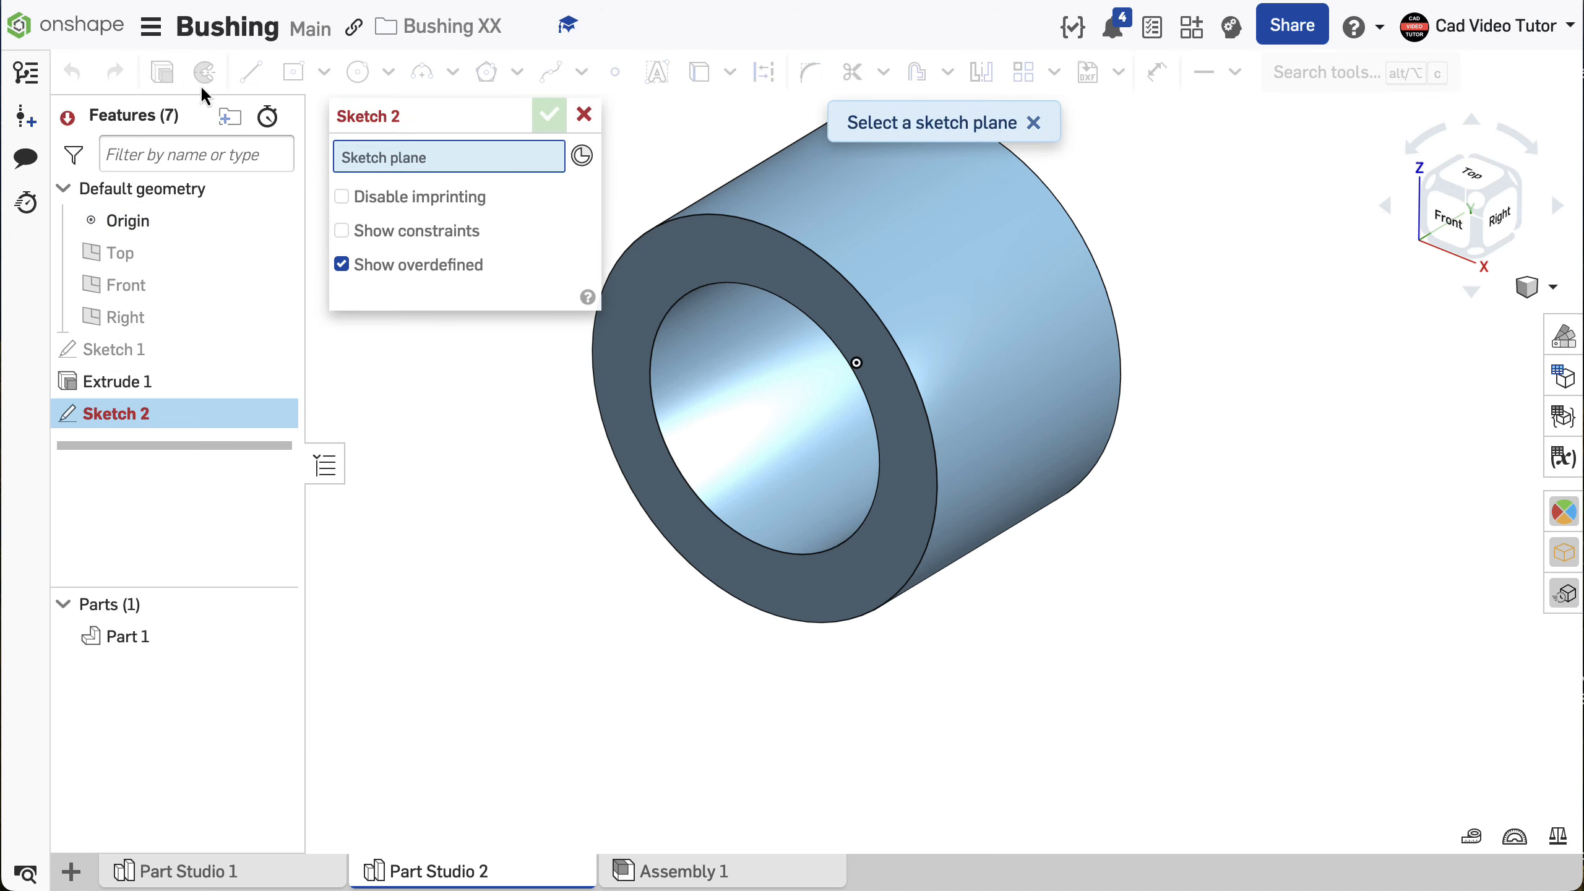
pyautogui.click(118, 254)
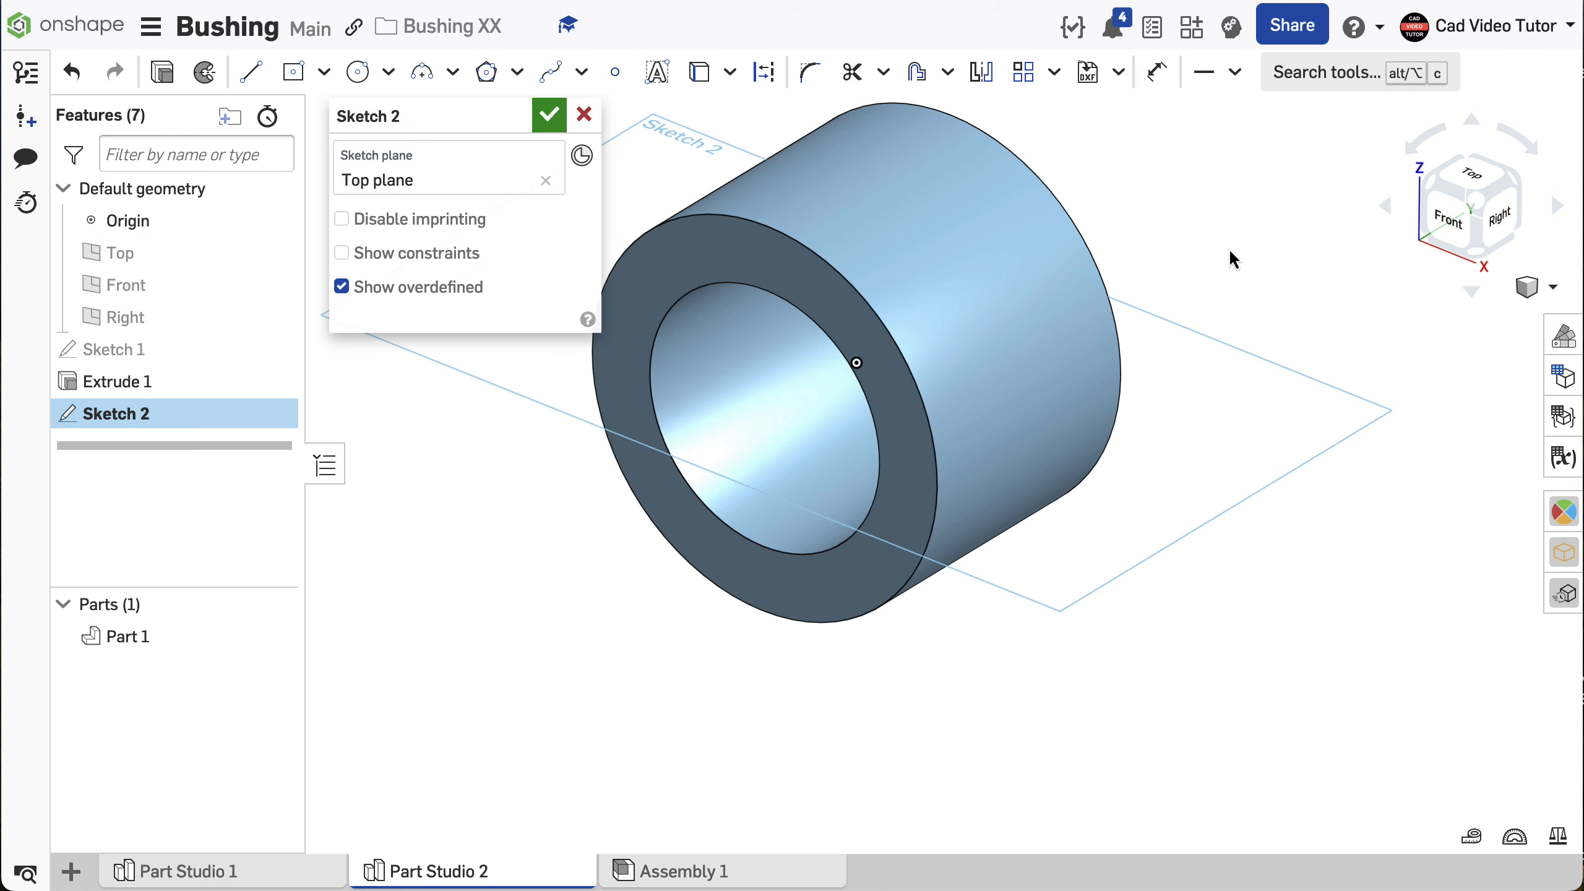
pyautogui.click(1546, 288)
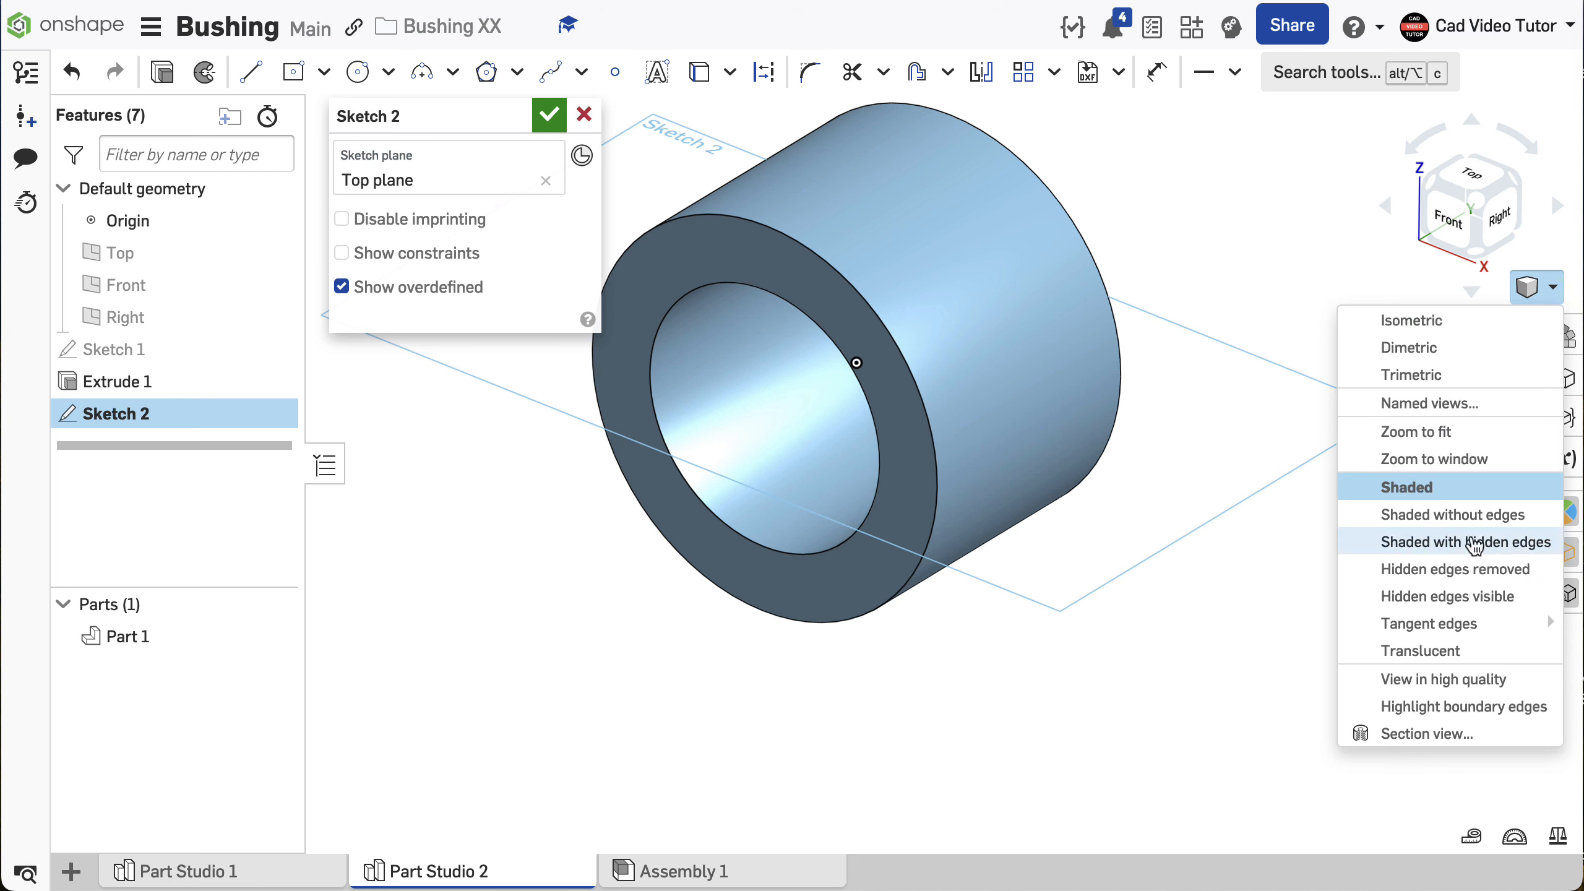
pyautogui.click(1490, 736)
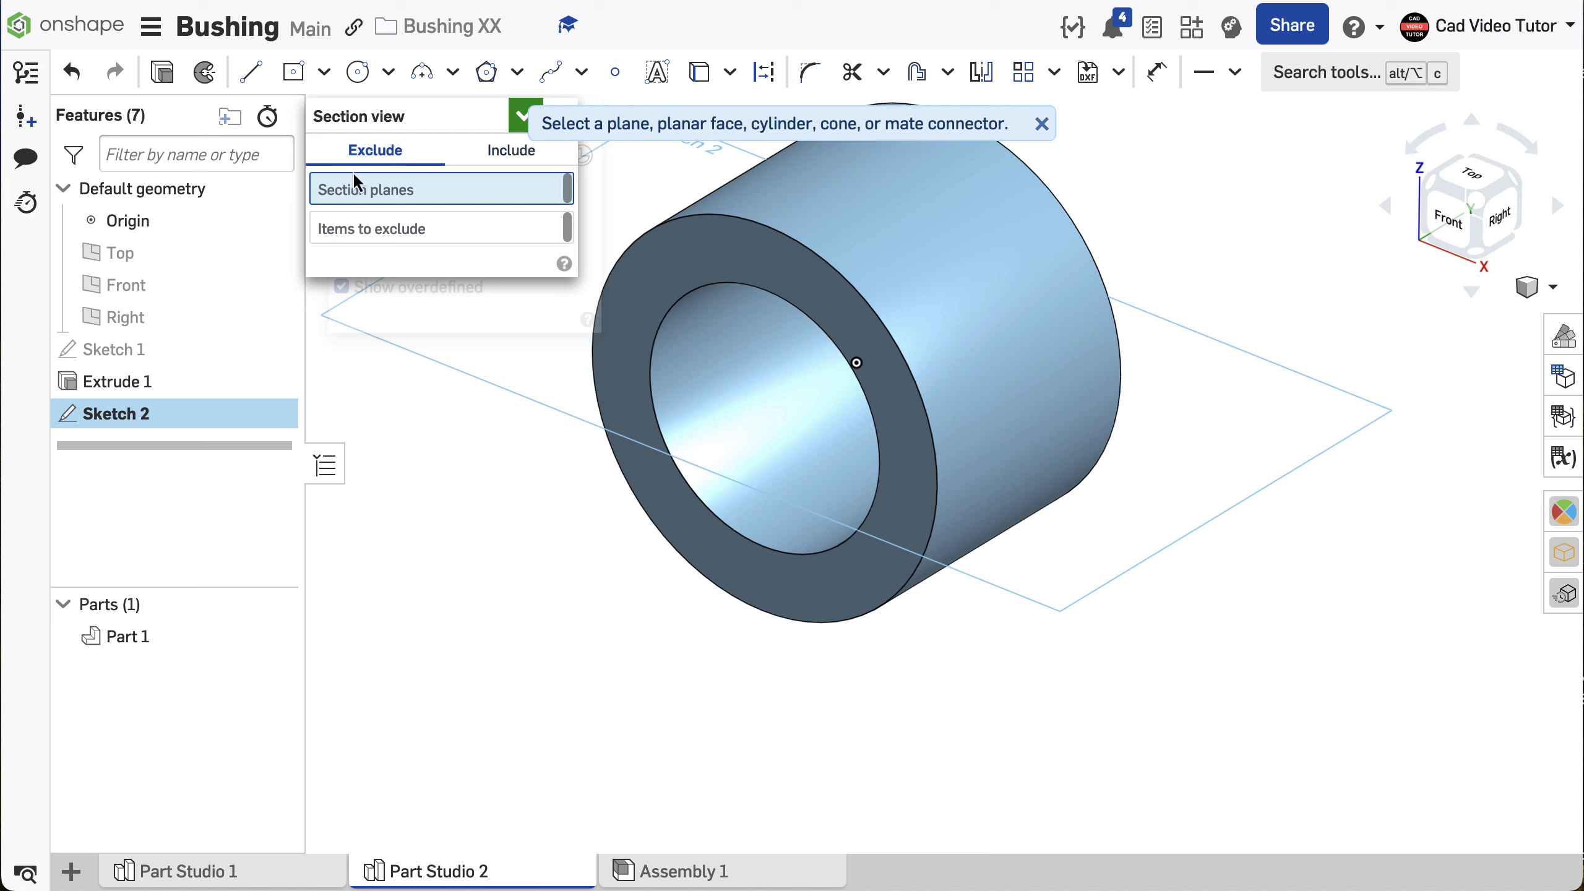
pyautogui.click(152, 252)
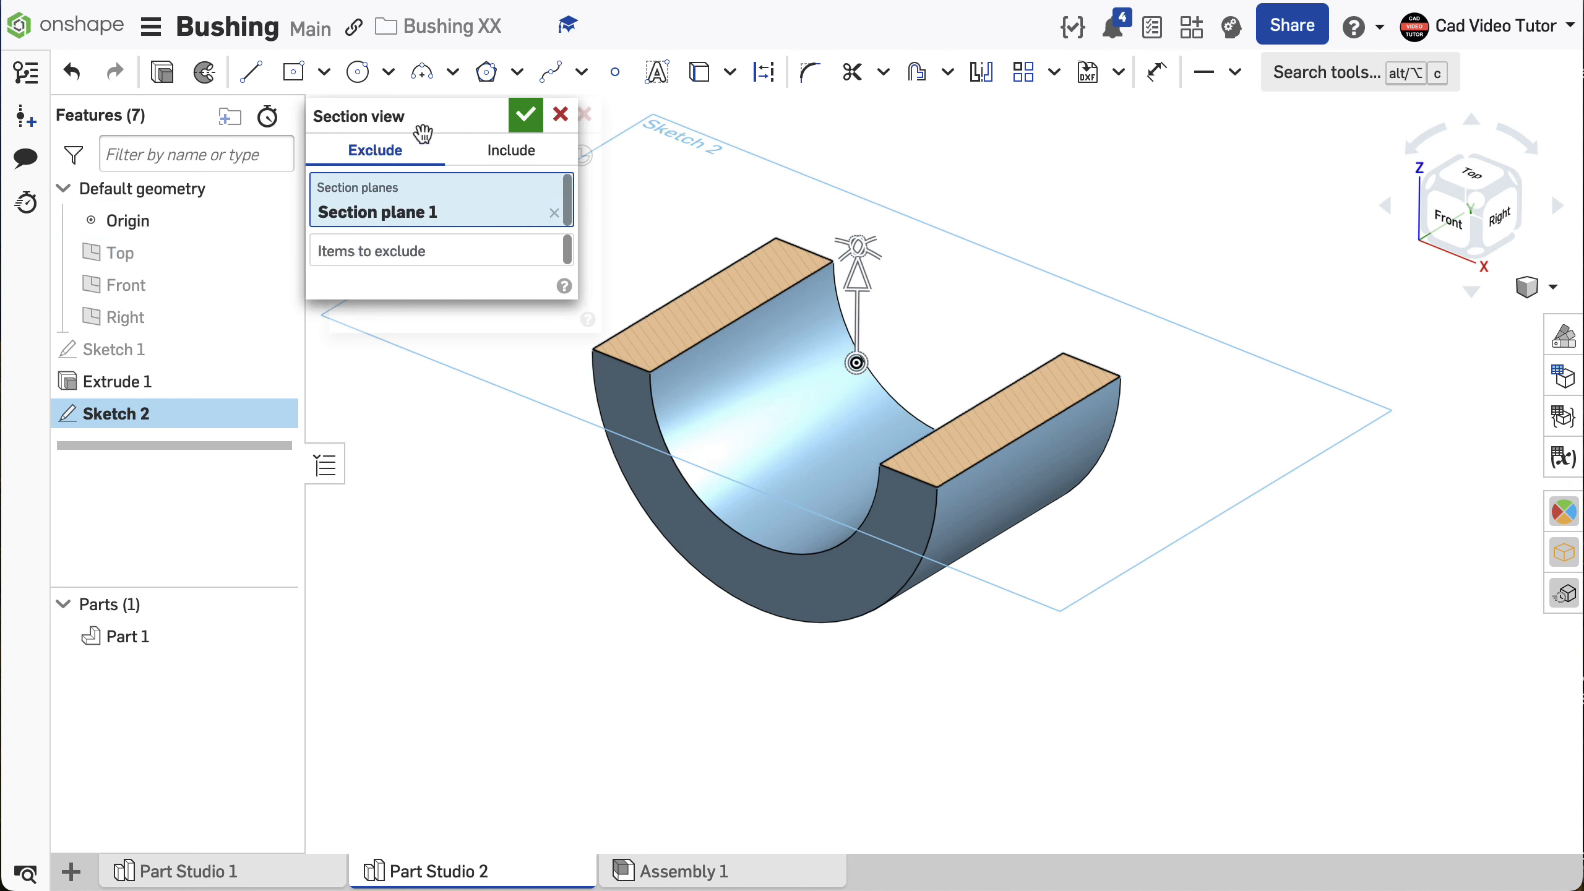
pyautogui.click(527, 114)
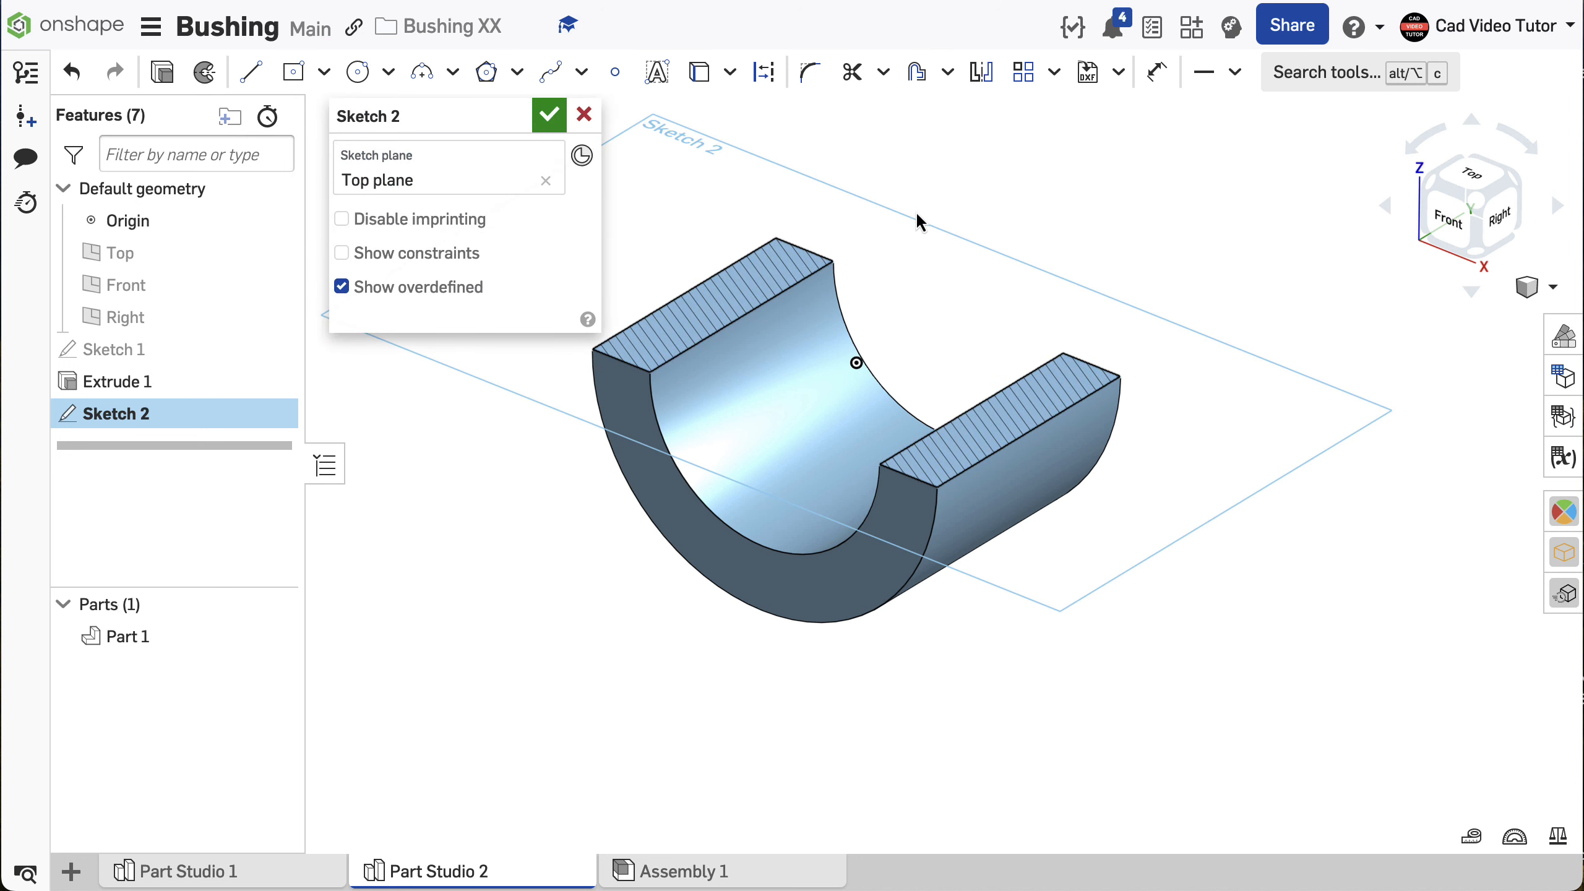
pyautogui.press('n')
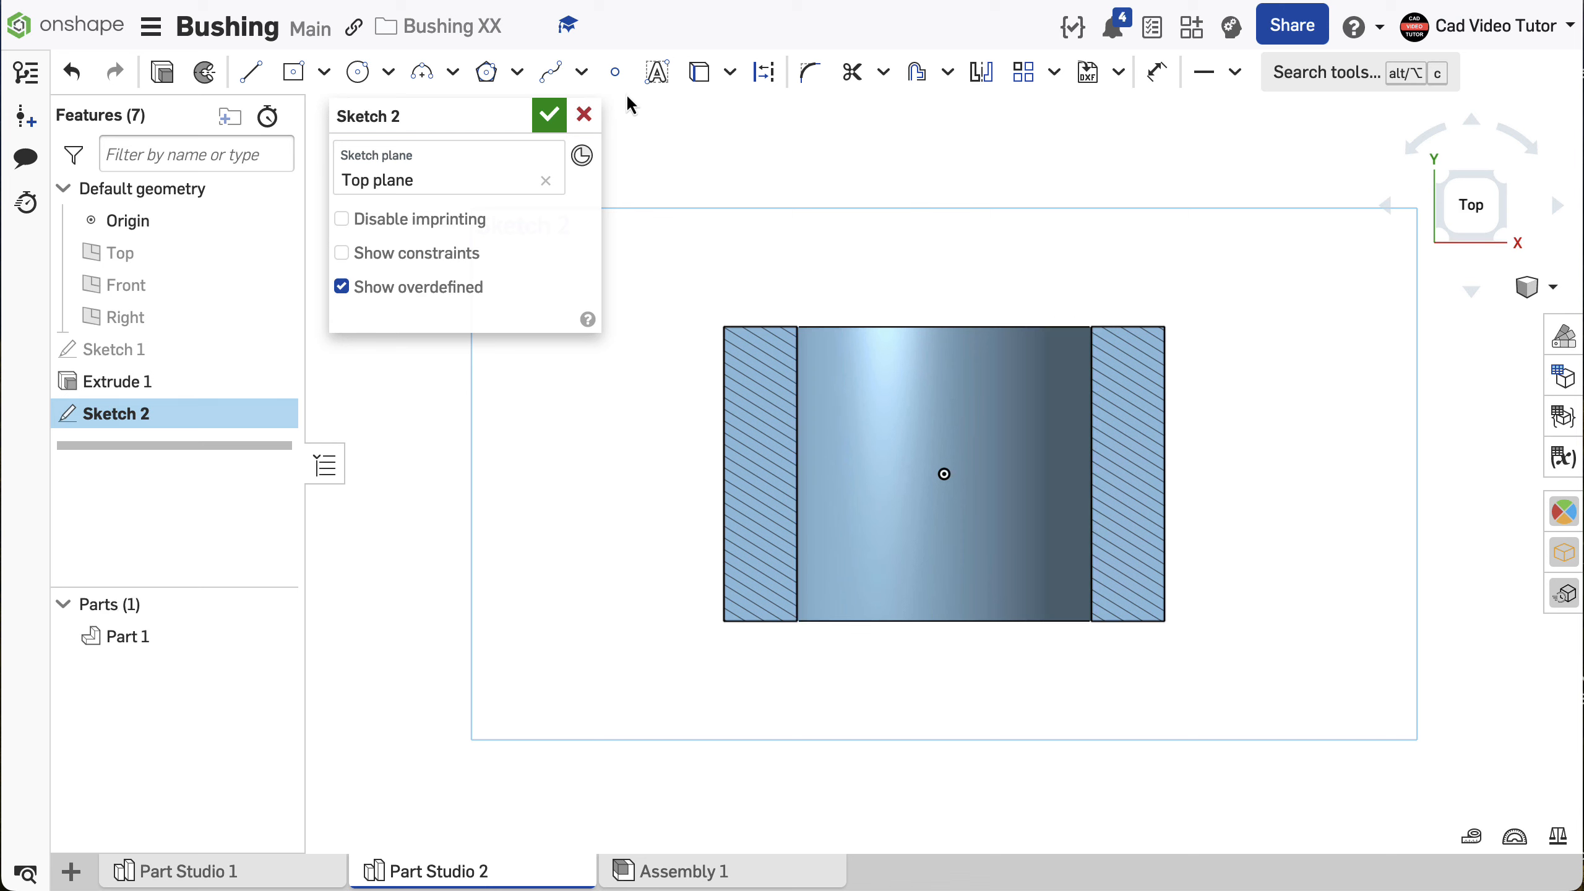
# - Sketch a 10 mm diameter center point circle on the origin and finish the sketch
pyautogui.click(388, 71)
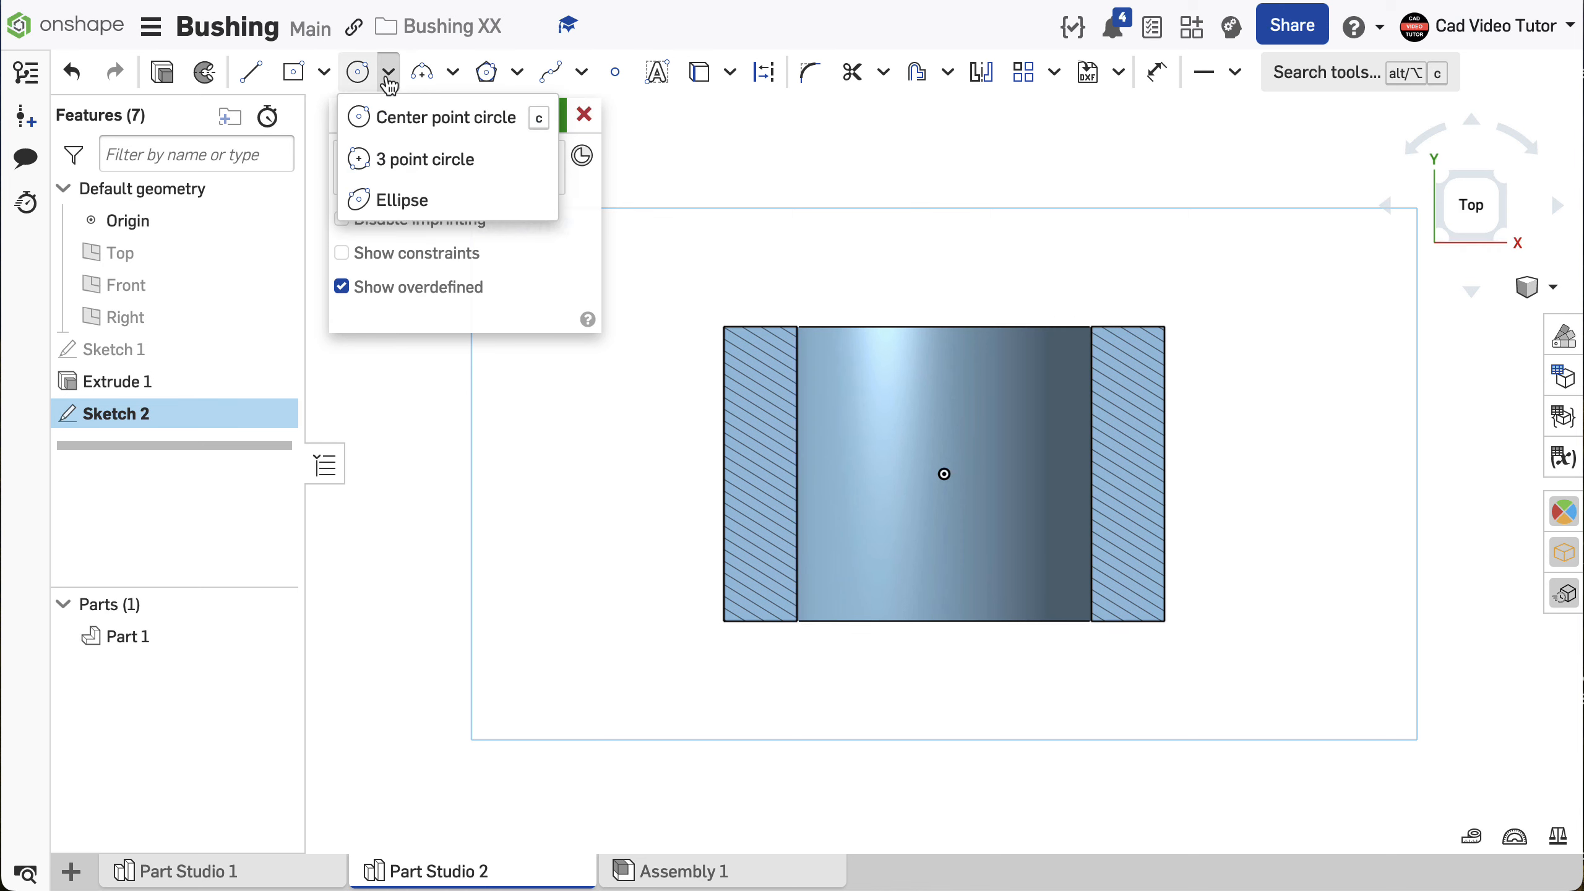
pyautogui.click(386, 119)
pyautogui.click(946, 475)
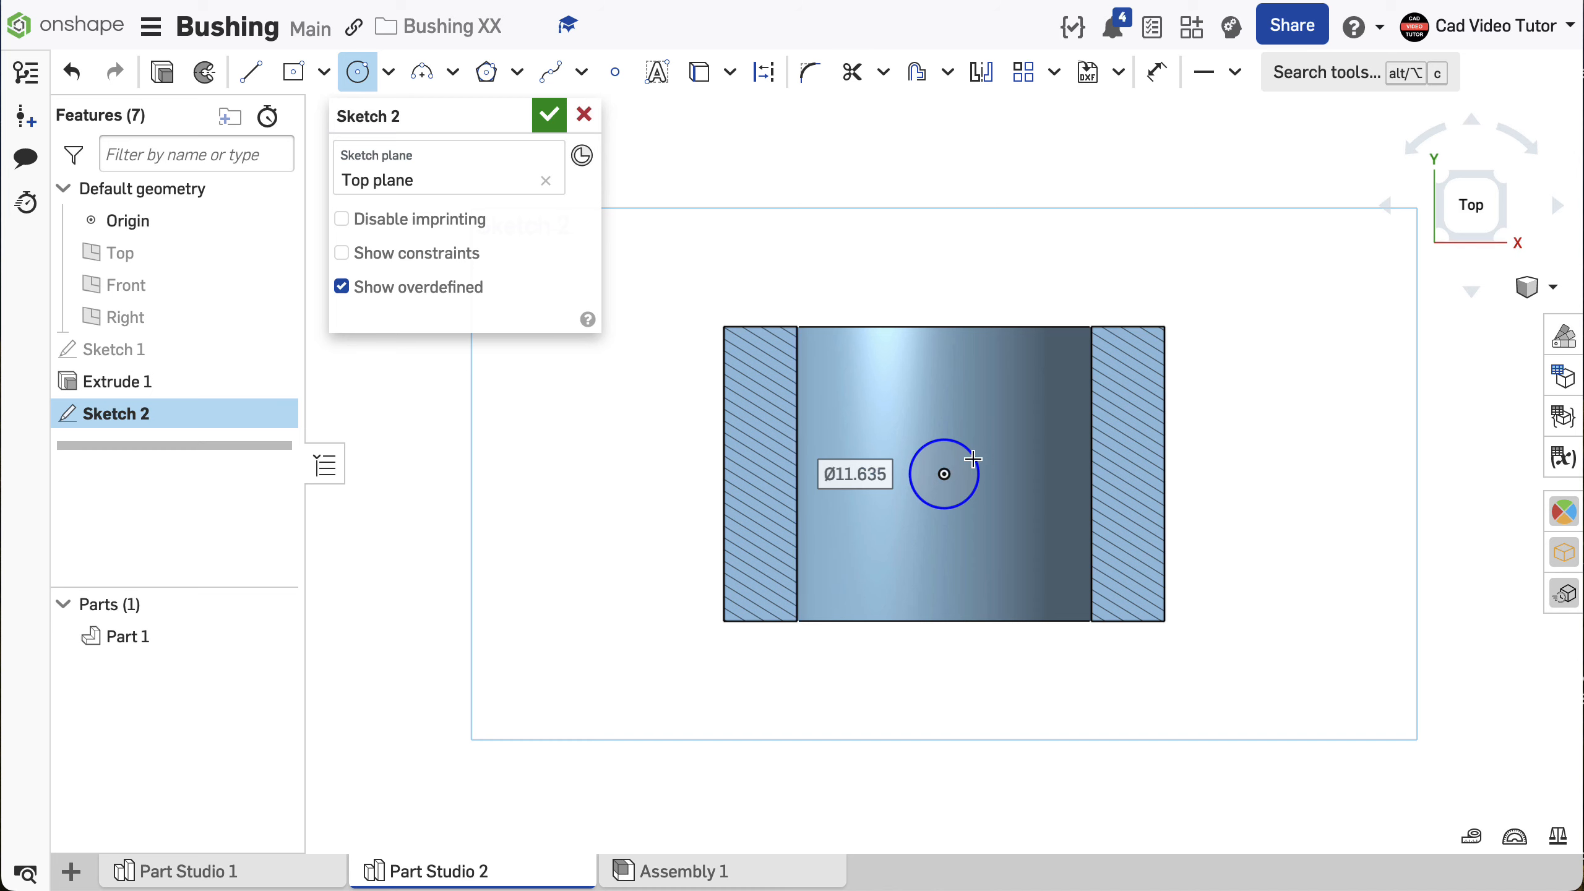
pyautogui.write('10')
pyautogui.press('Return')
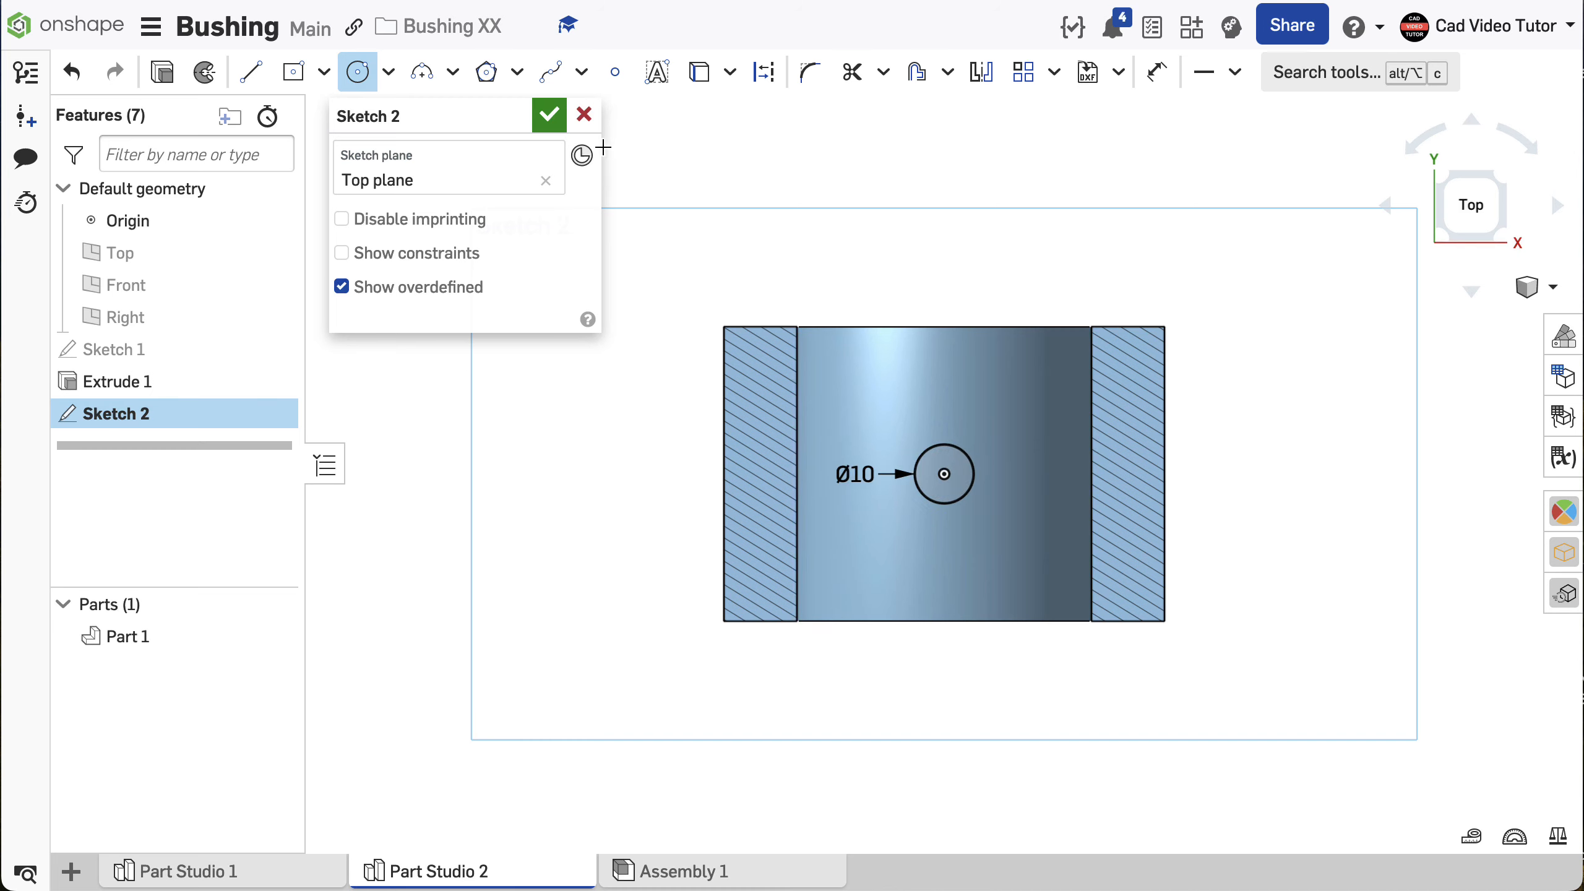
pyautogui.click(548, 115)
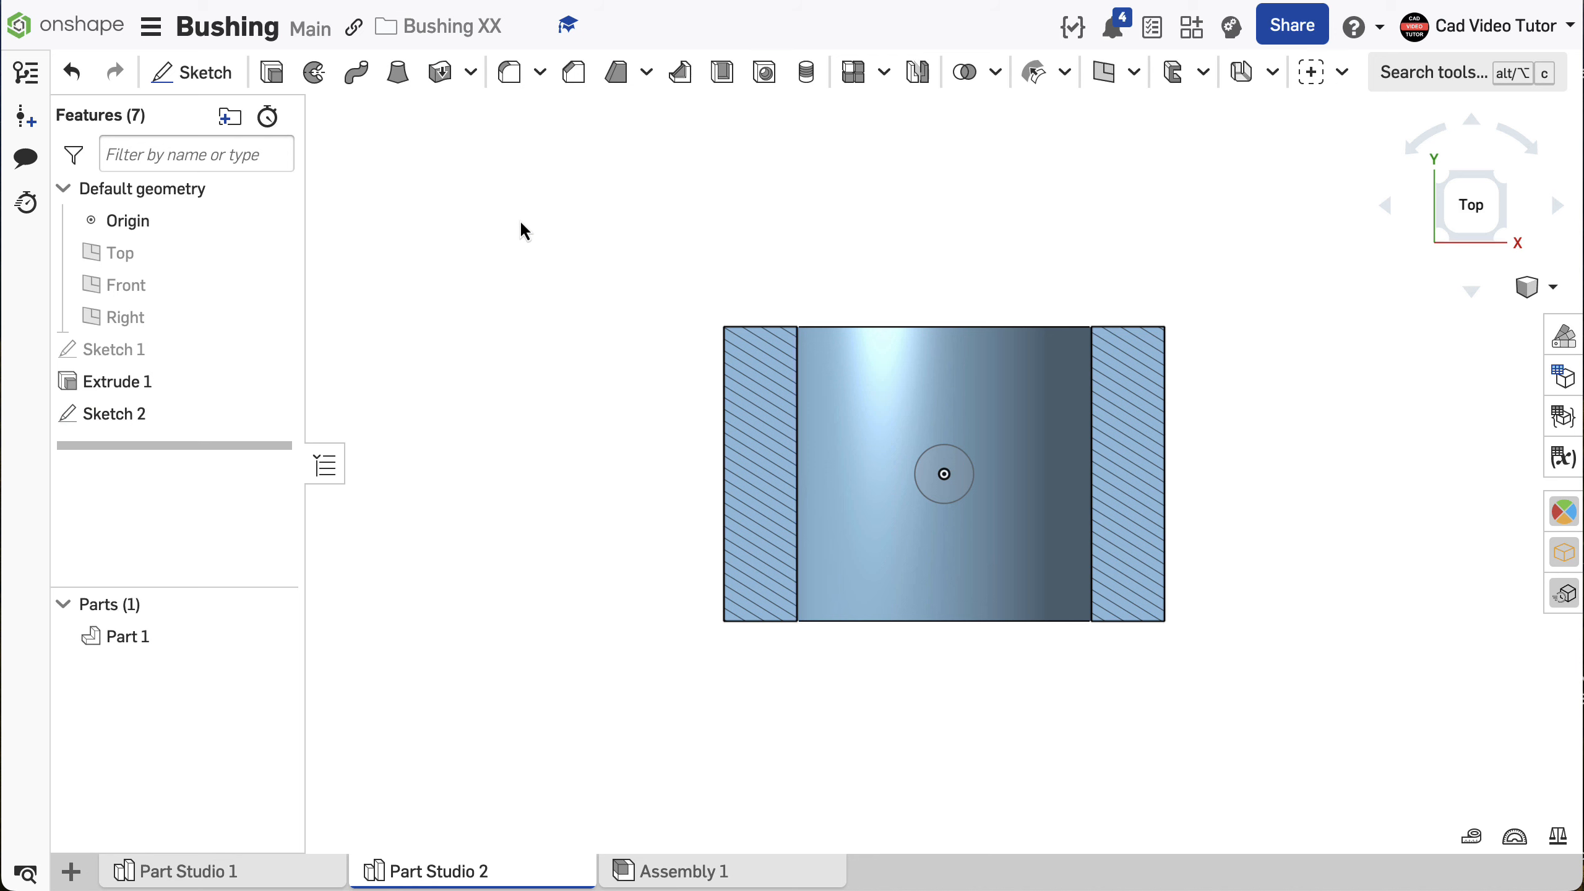
# - Switch to the isometric view and turn the section view off
pyautogui.rightClick(519, 221)
pyautogui.click(589, 388)
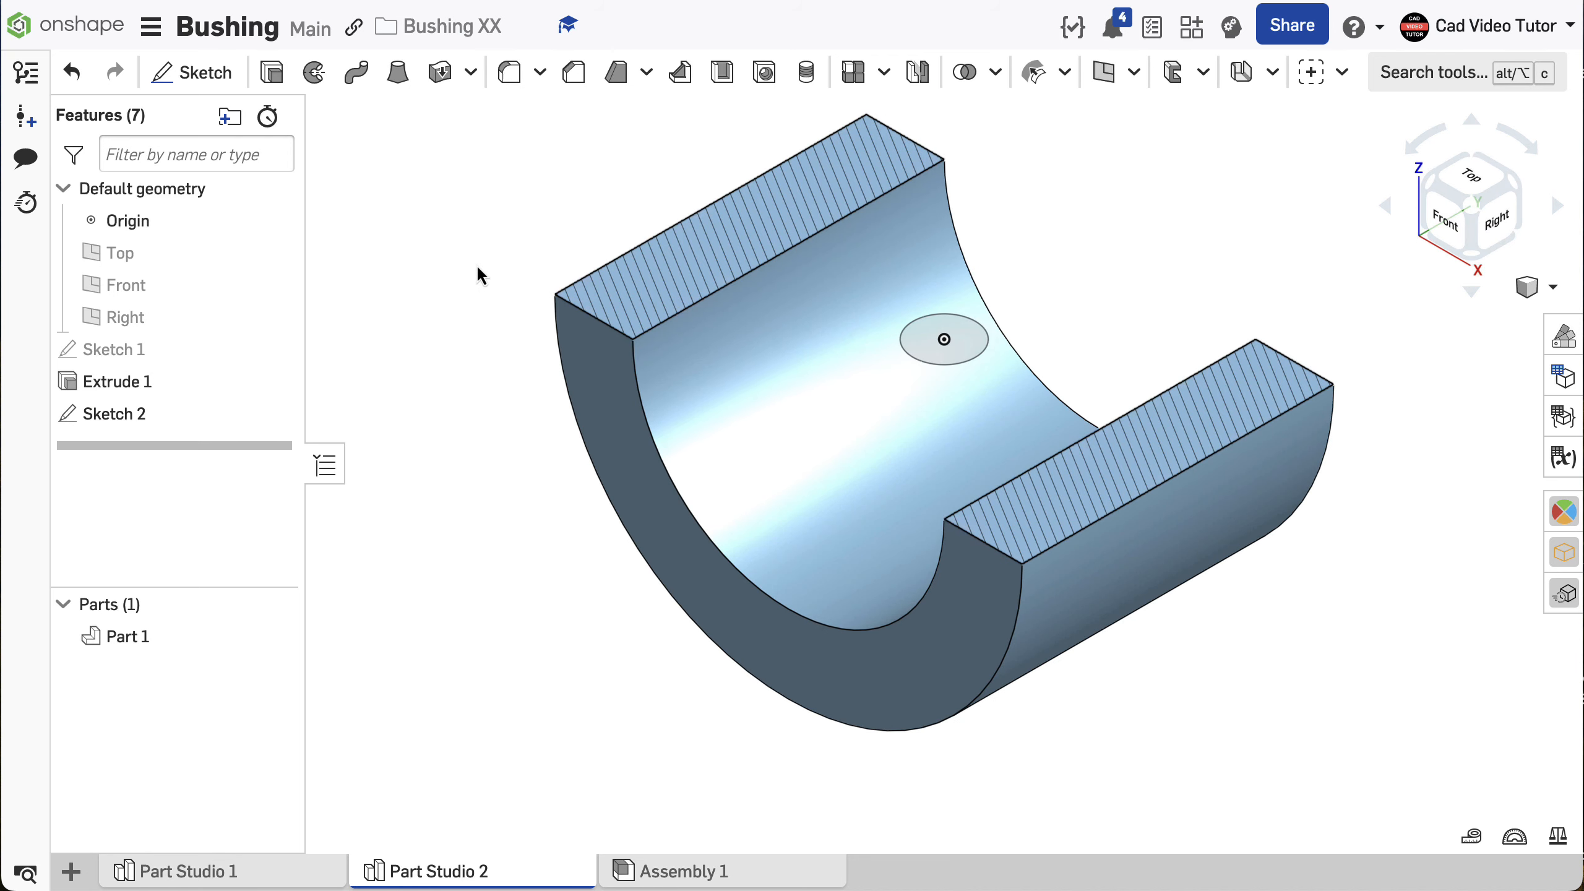
pyautogui.rightClick(460, 264)
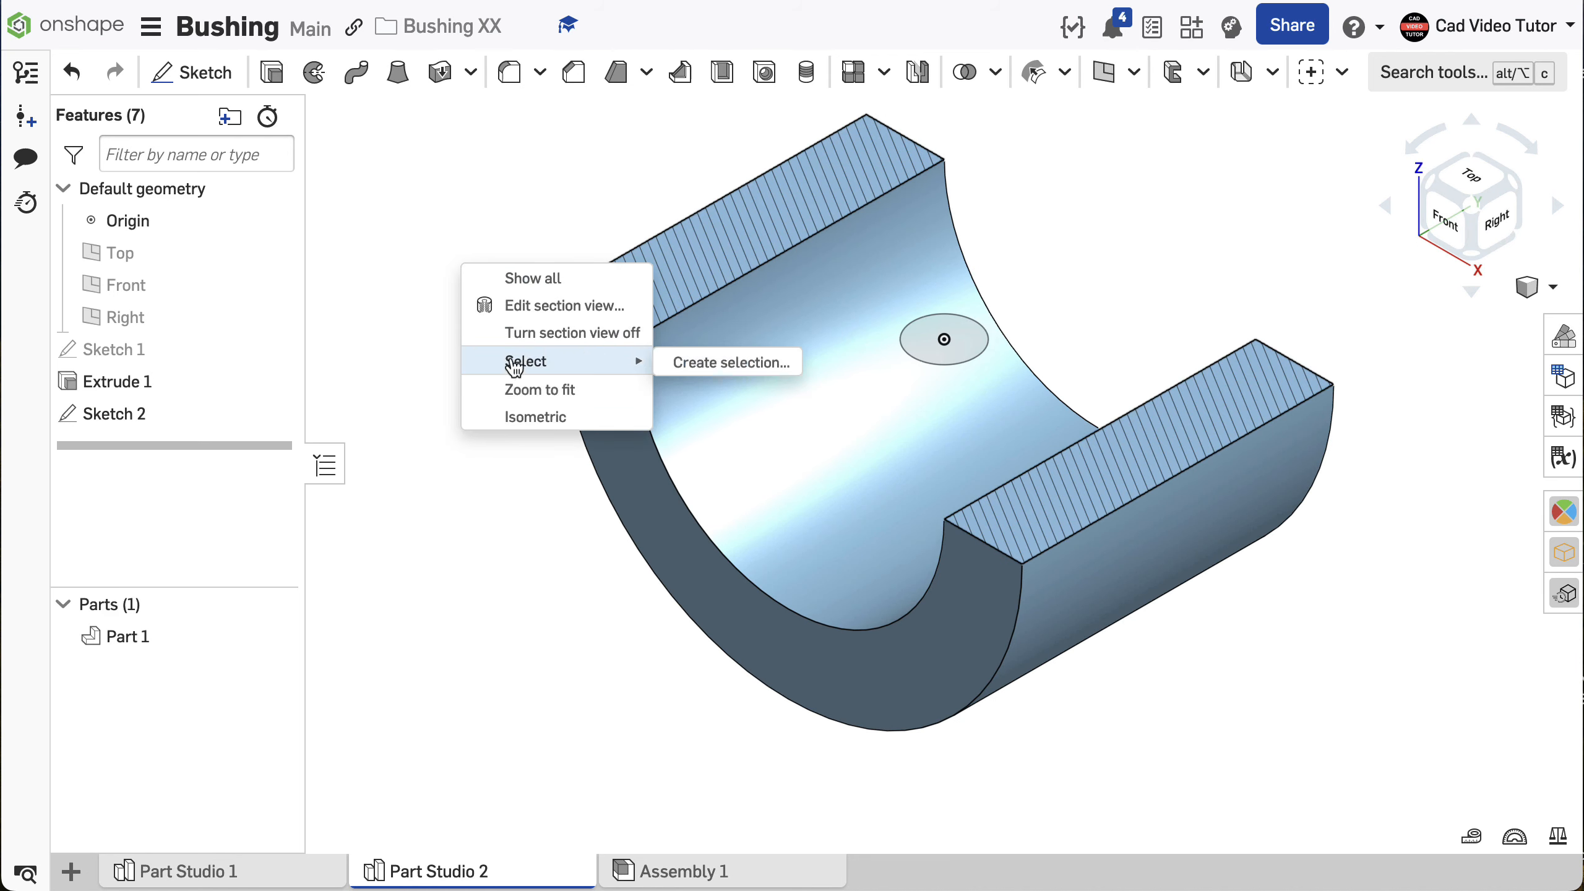
pyautogui.click(512, 333)
pyautogui.scroll(-3, 811, 460)
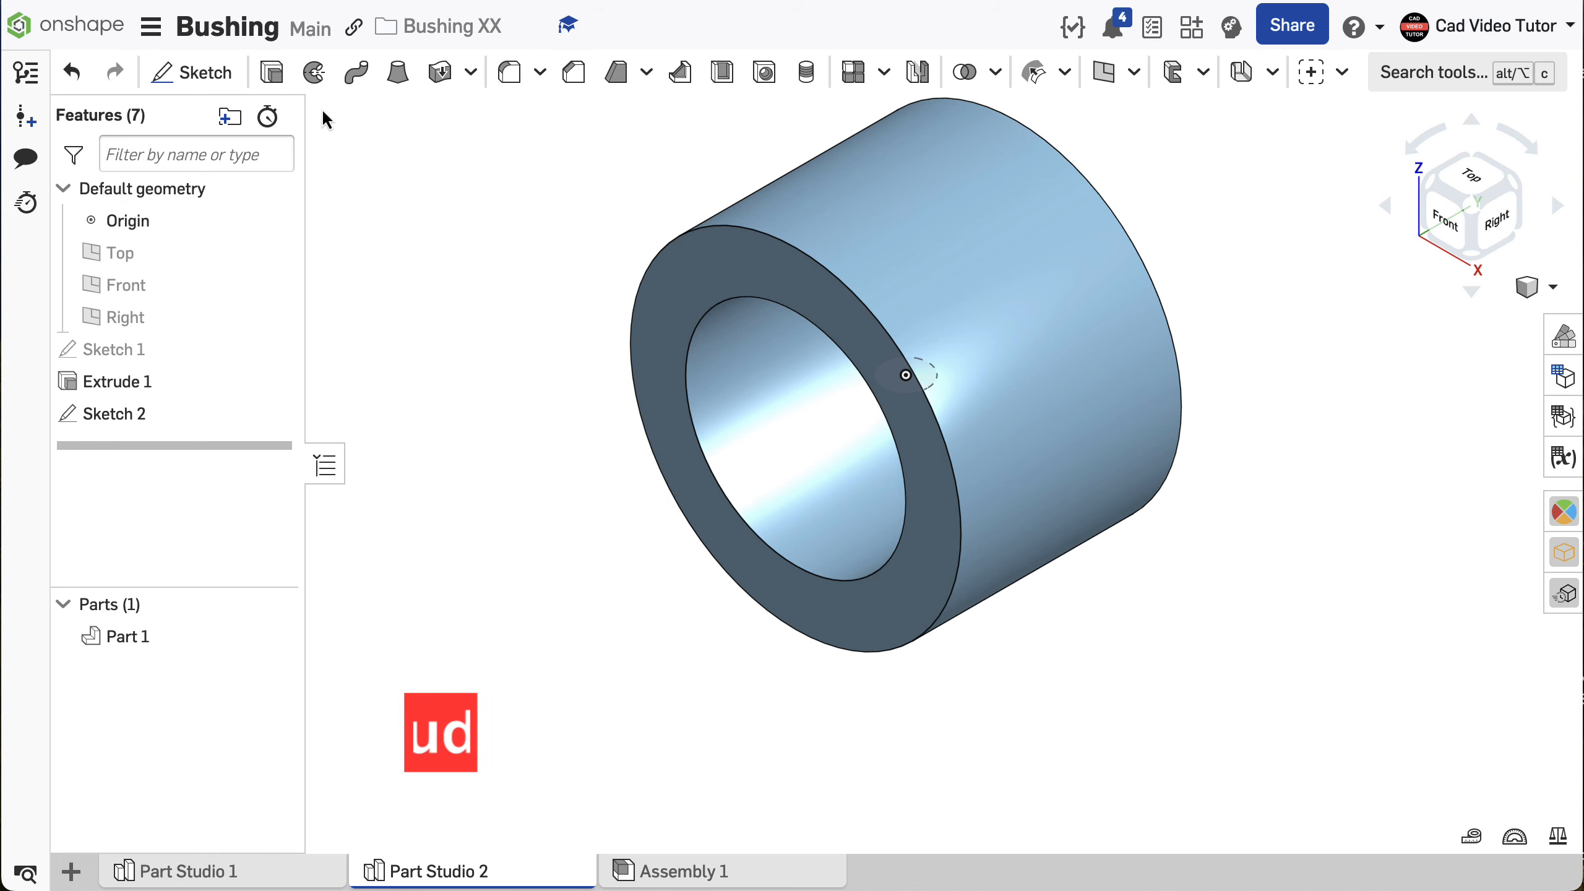
# - Cut the small circle upward through the bushing wall with a Remove extrude, using the opposite direction and Through all
pyautogui.click(273, 75)
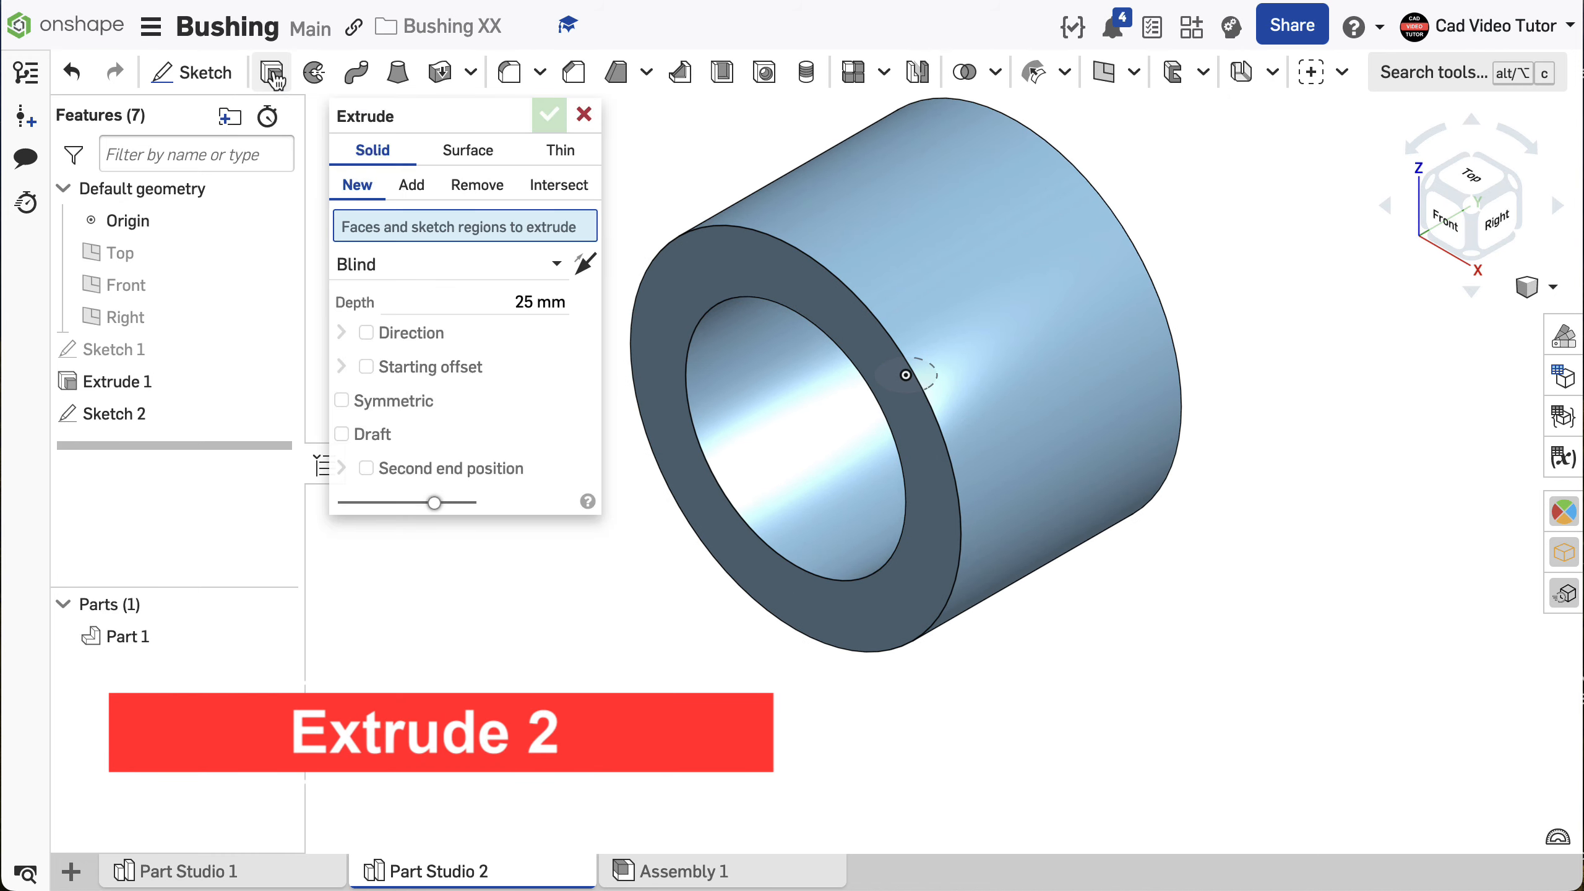
pyautogui.moveTo(693, 461); pyautogui.dragTo(727, 427, button='right')
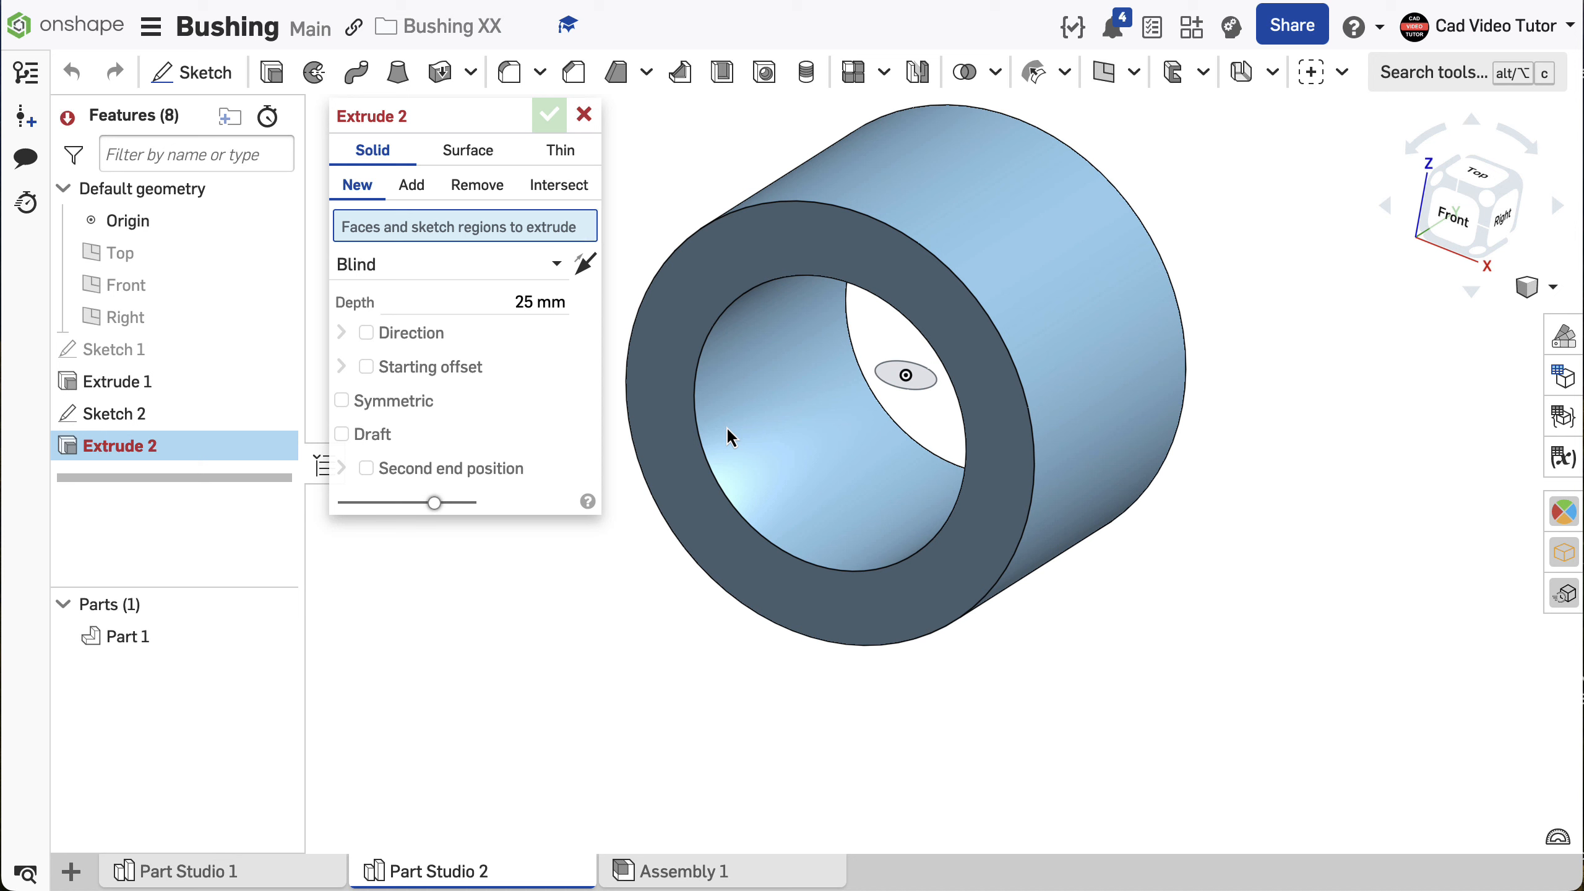
pyautogui.click(475, 187)
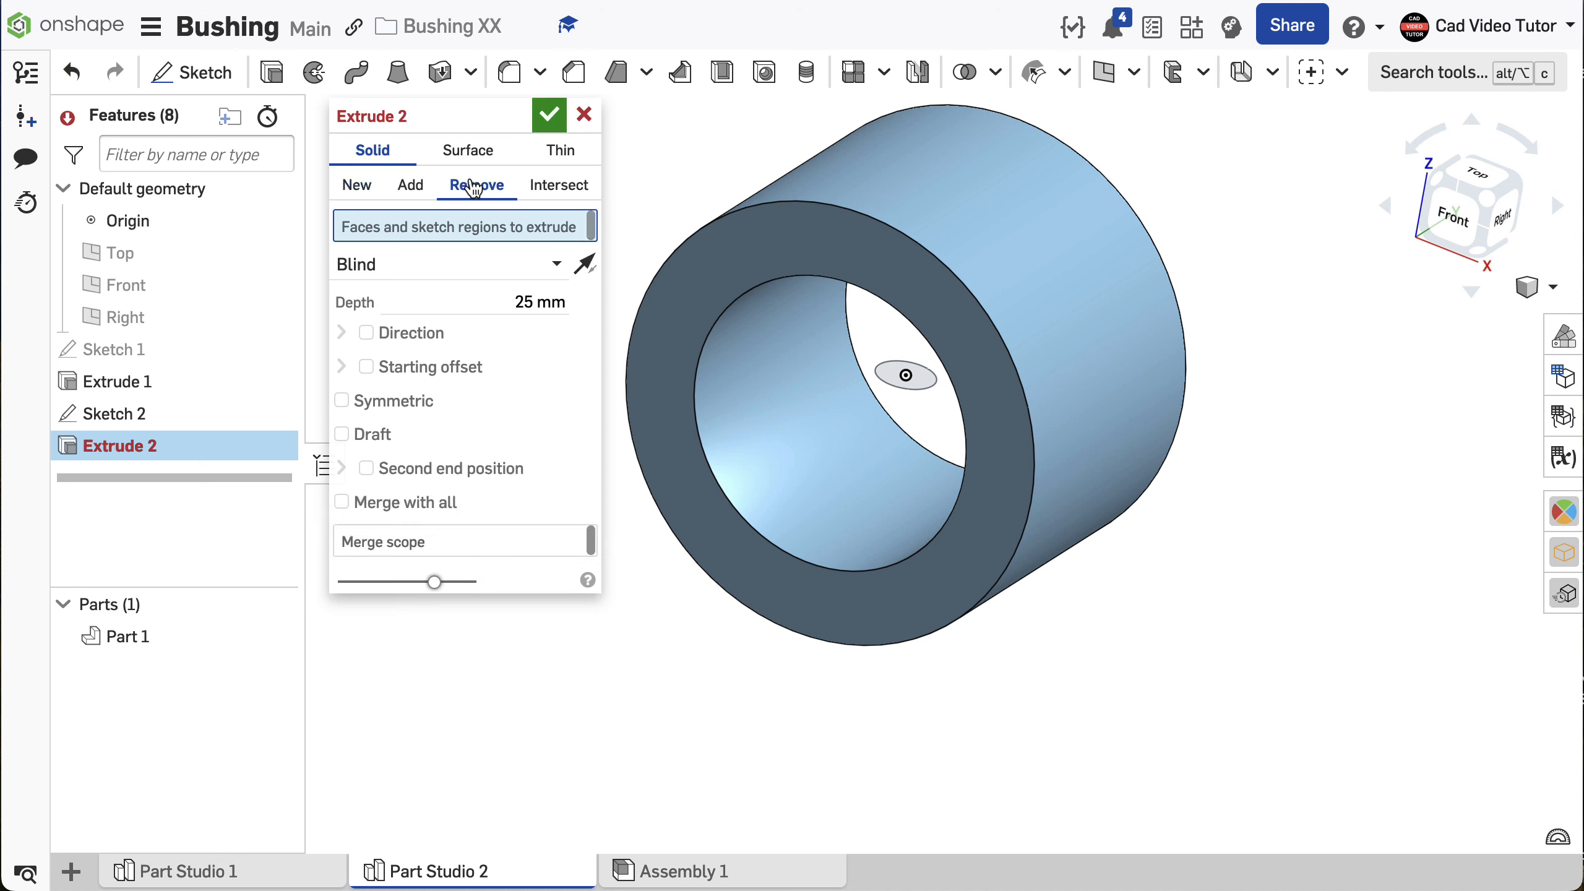
pyautogui.click(889, 379)
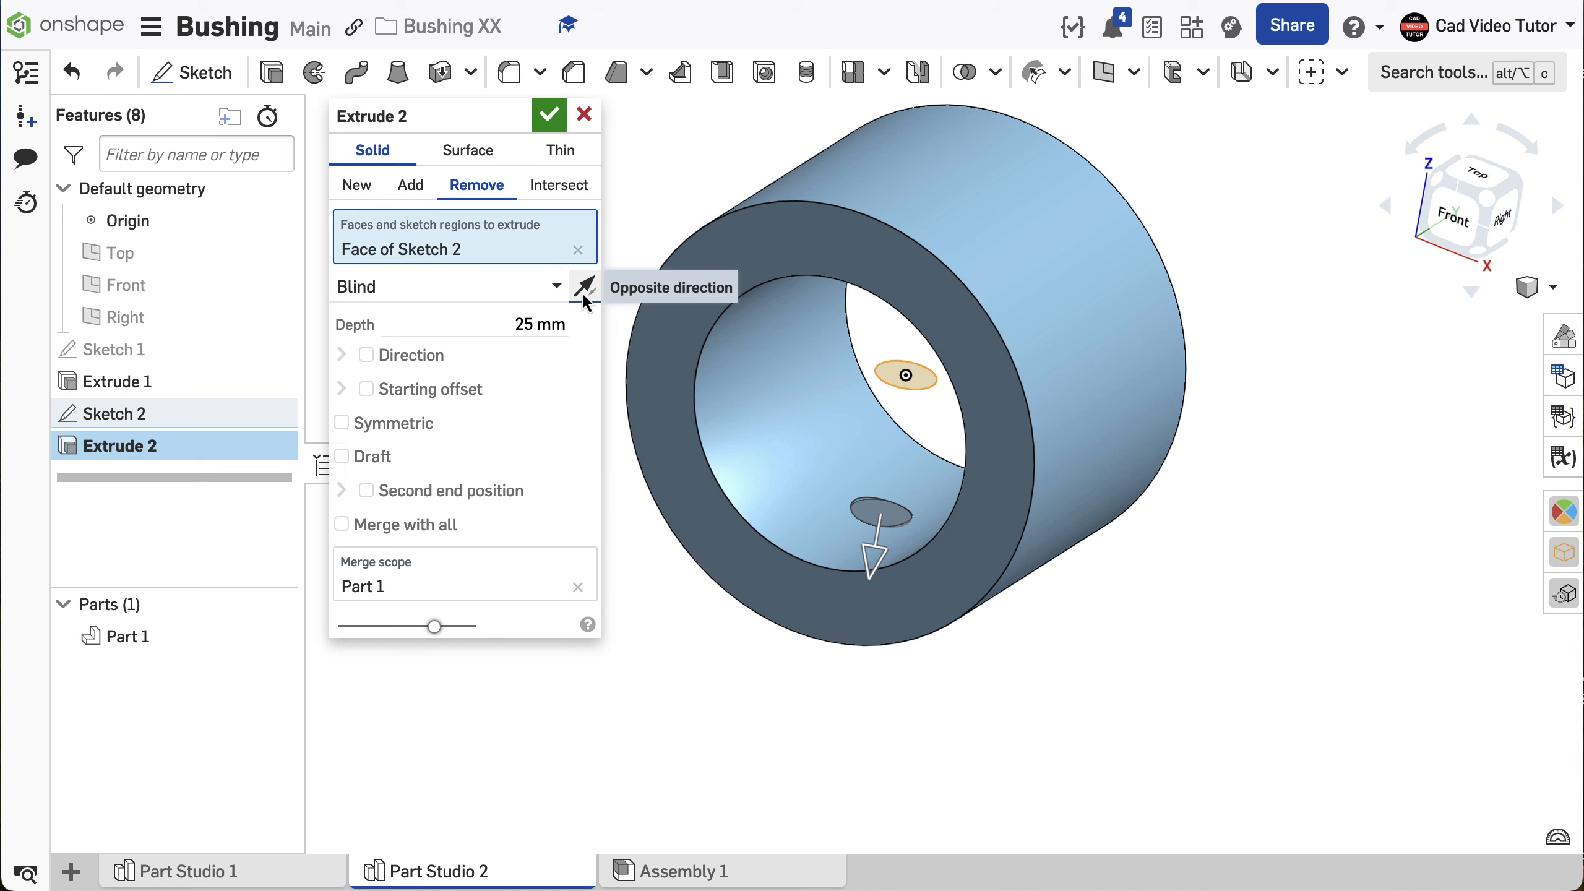
pyautogui.click(582, 288)
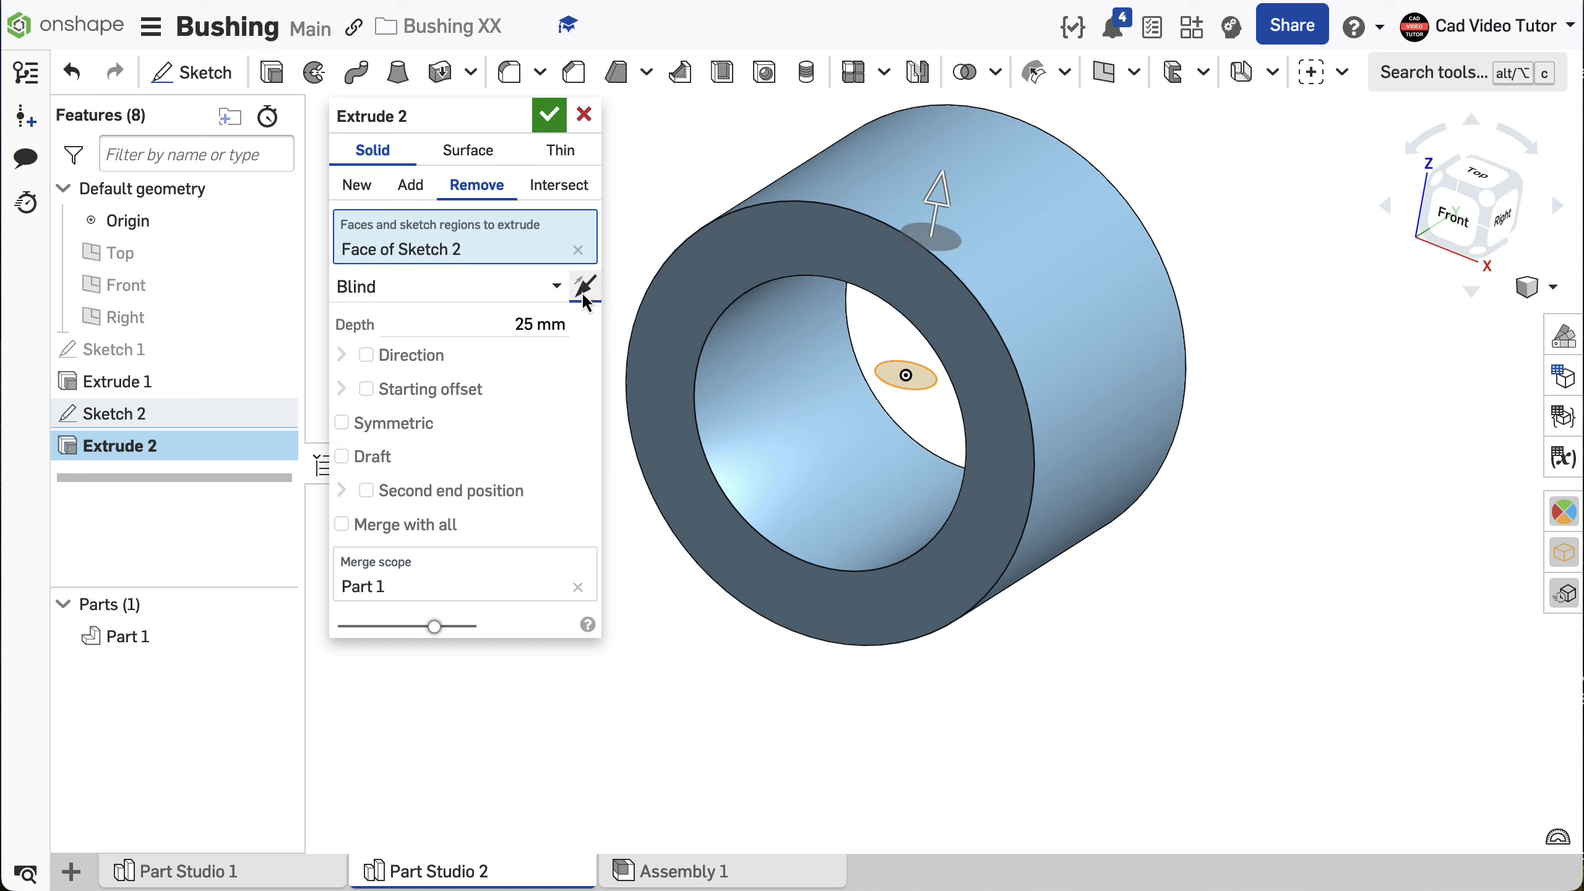
pyautogui.click(545, 286)
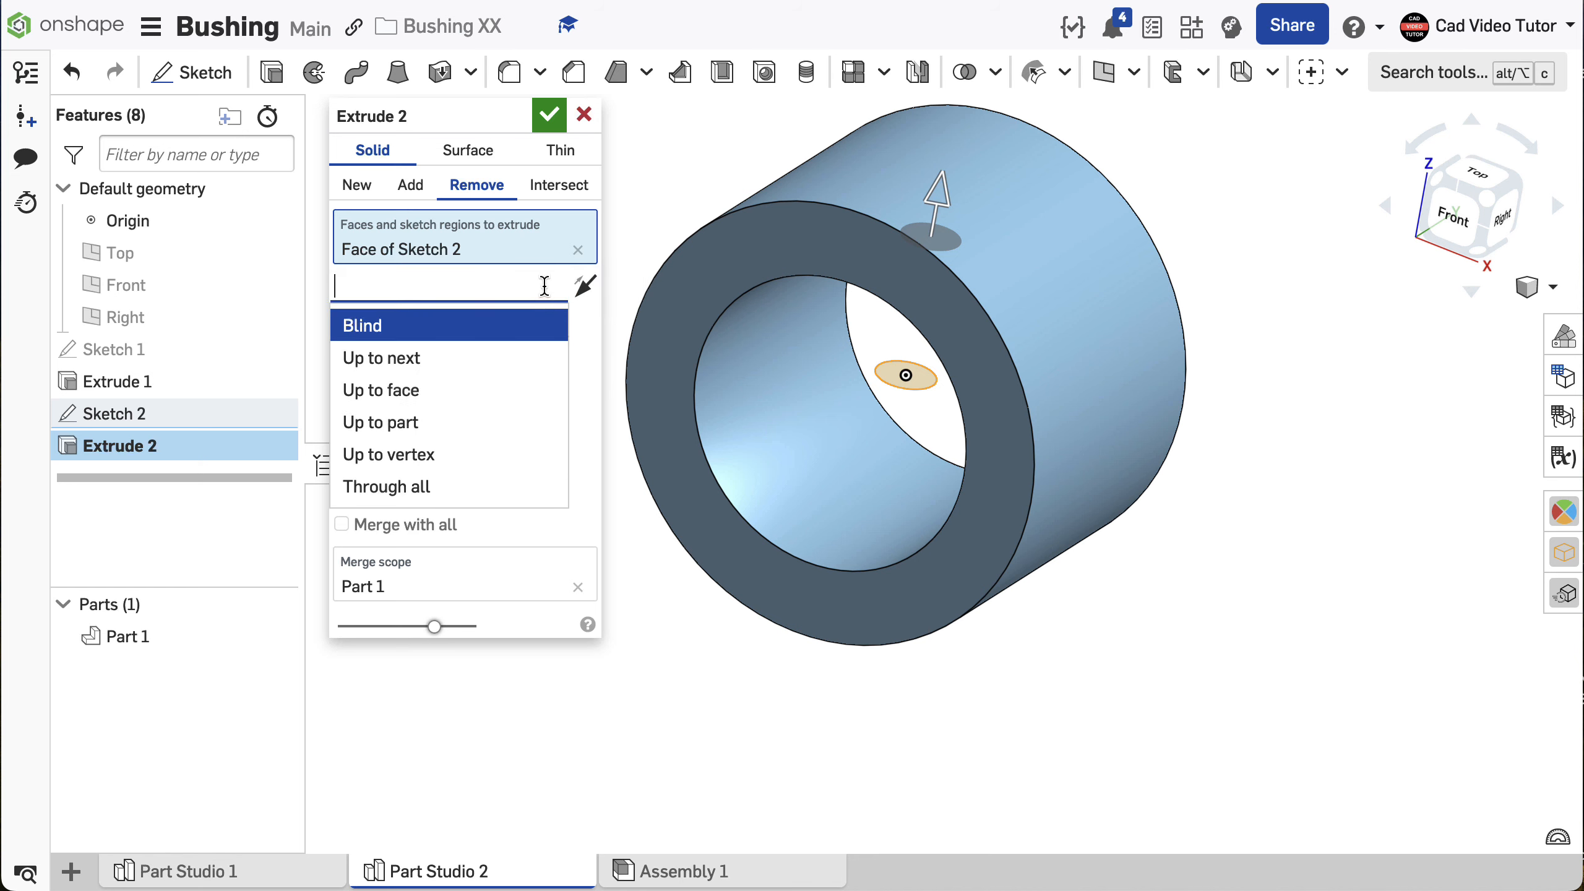
pyautogui.click(480, 488)
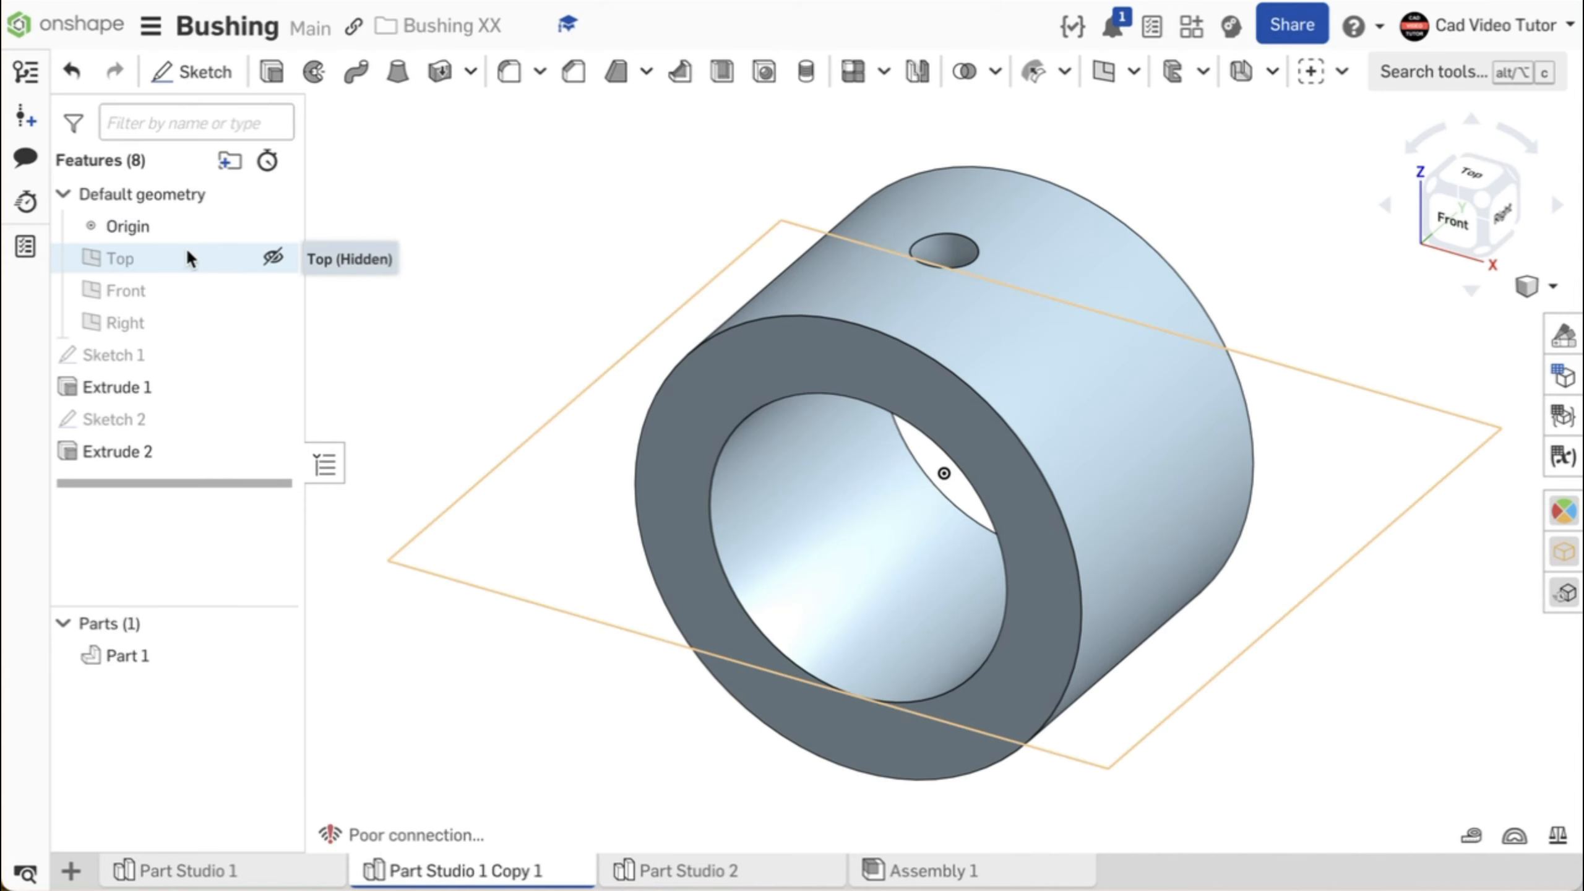
# - Set the part display to Translucent and start a new sketch on the Top plane
pyautogui.click(177, 261)
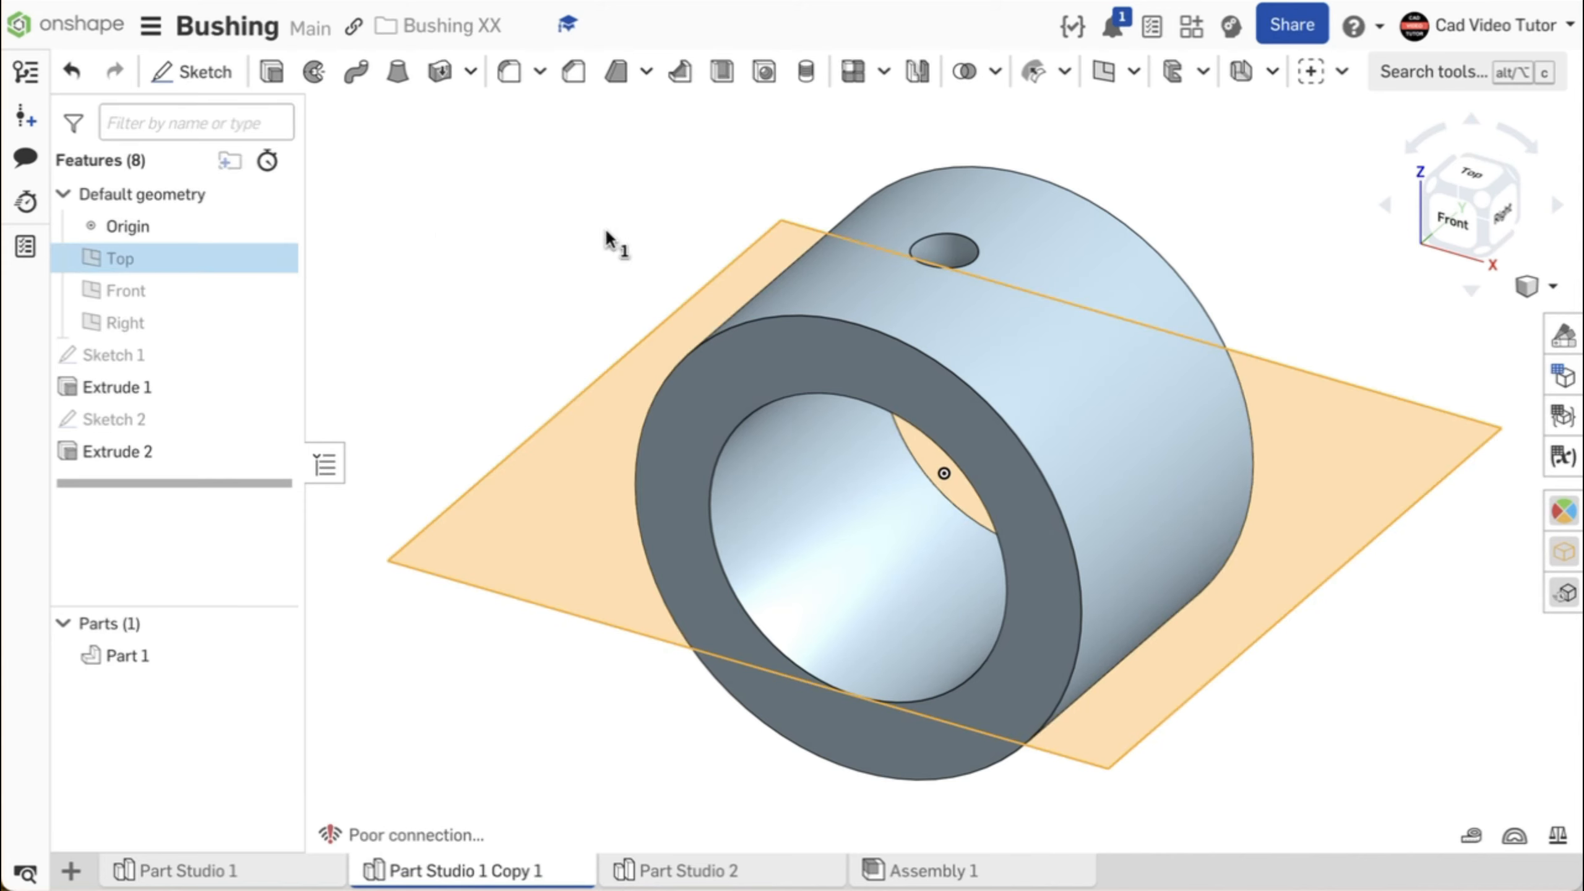
pyautogui.click(1547, 295)
pyautogui.moveTo(1490, 546)
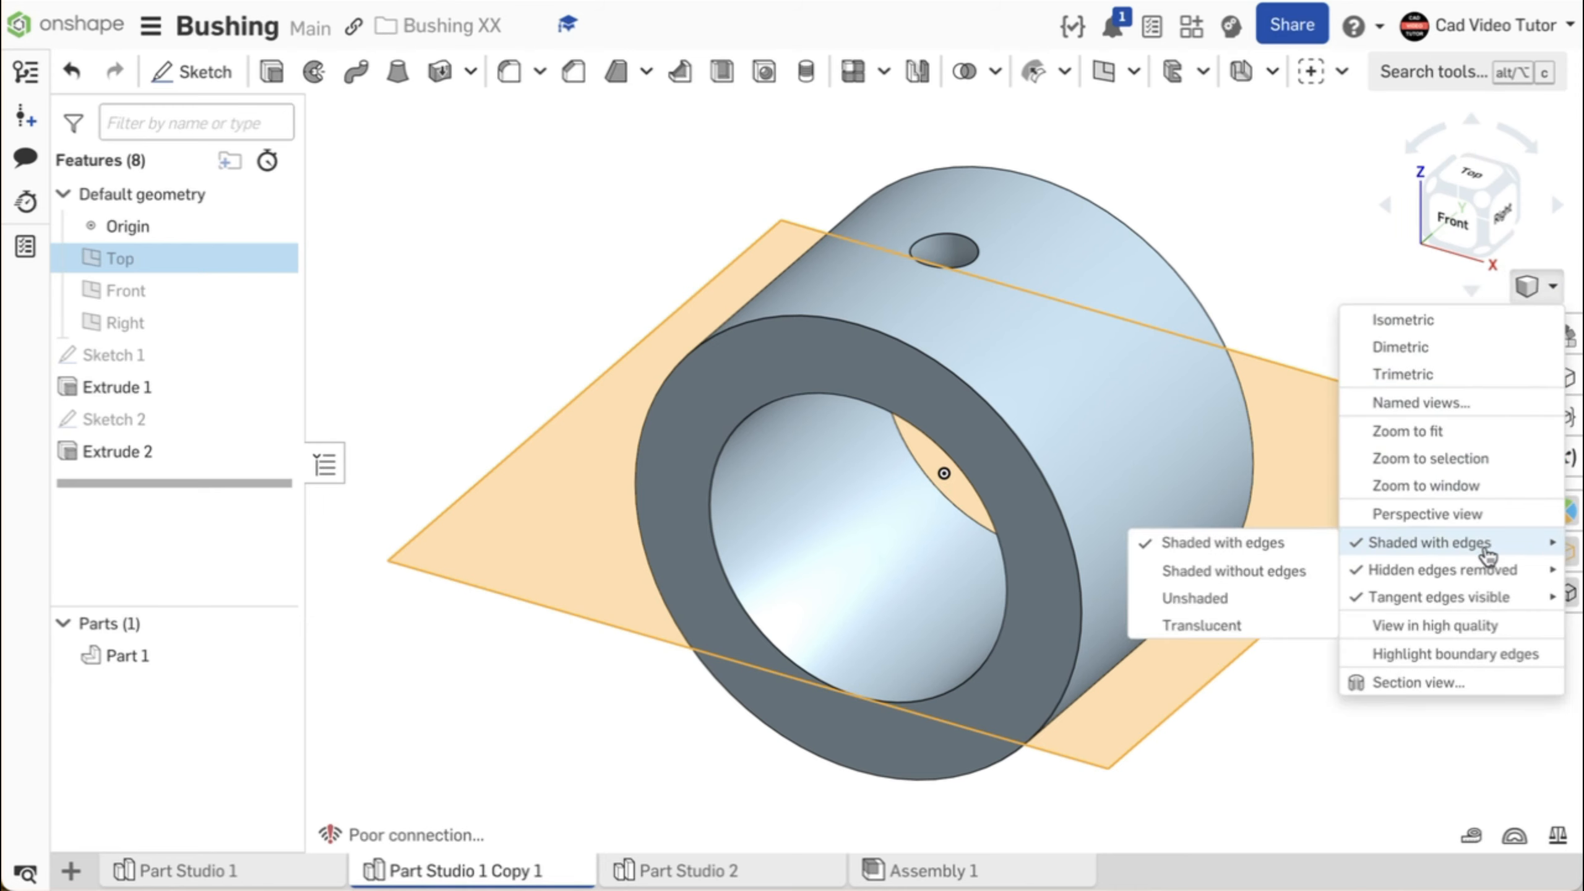
pyautogui.click(1291, 626)
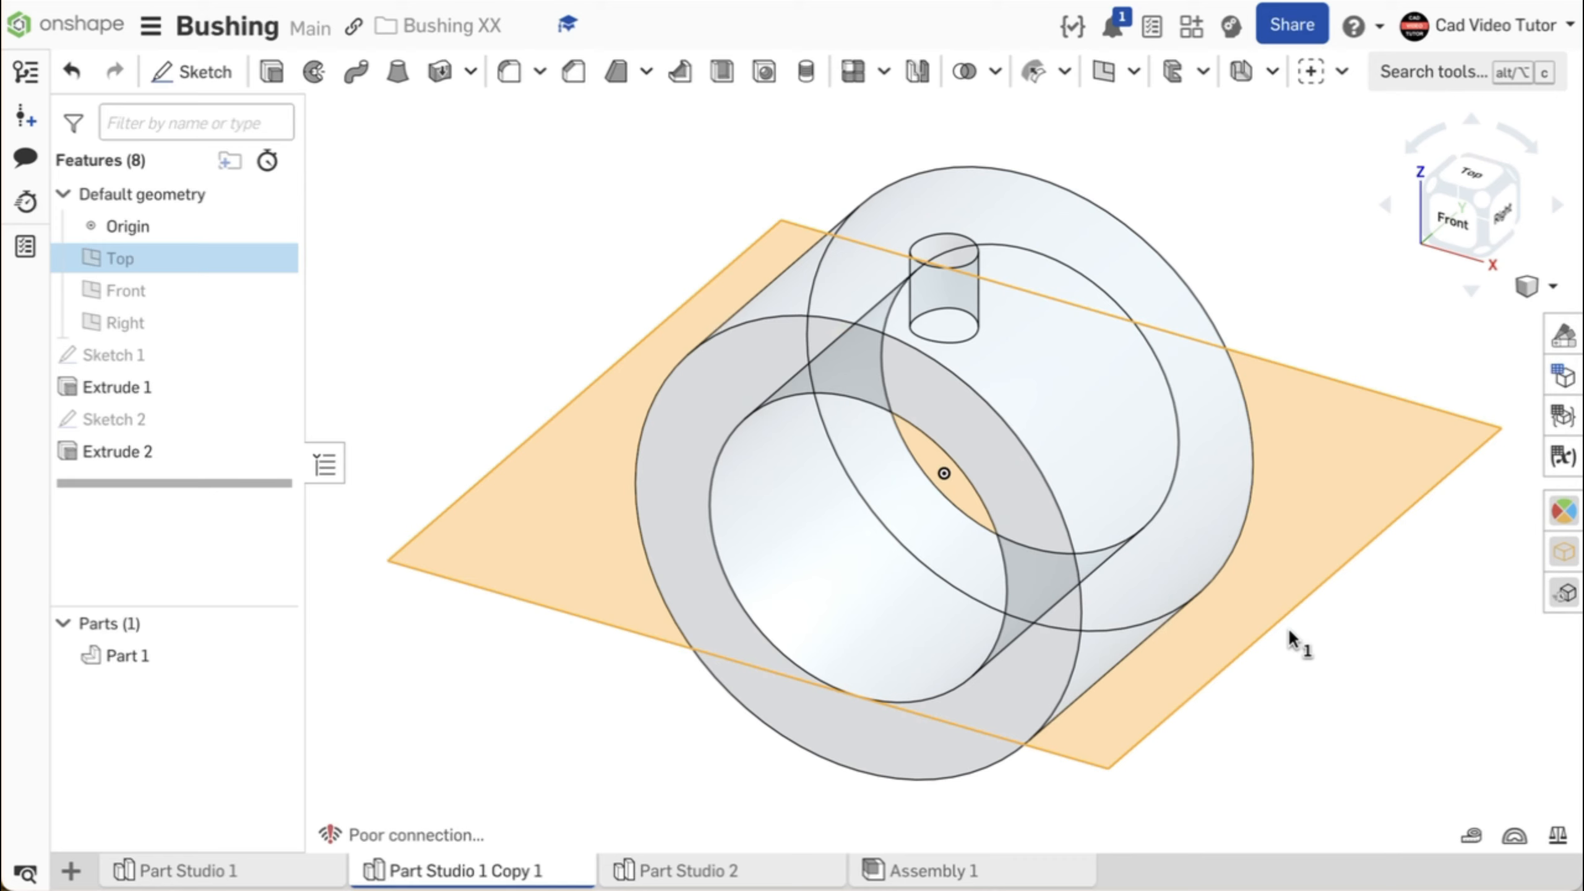
pyautogui.hotkey('shift', 's')
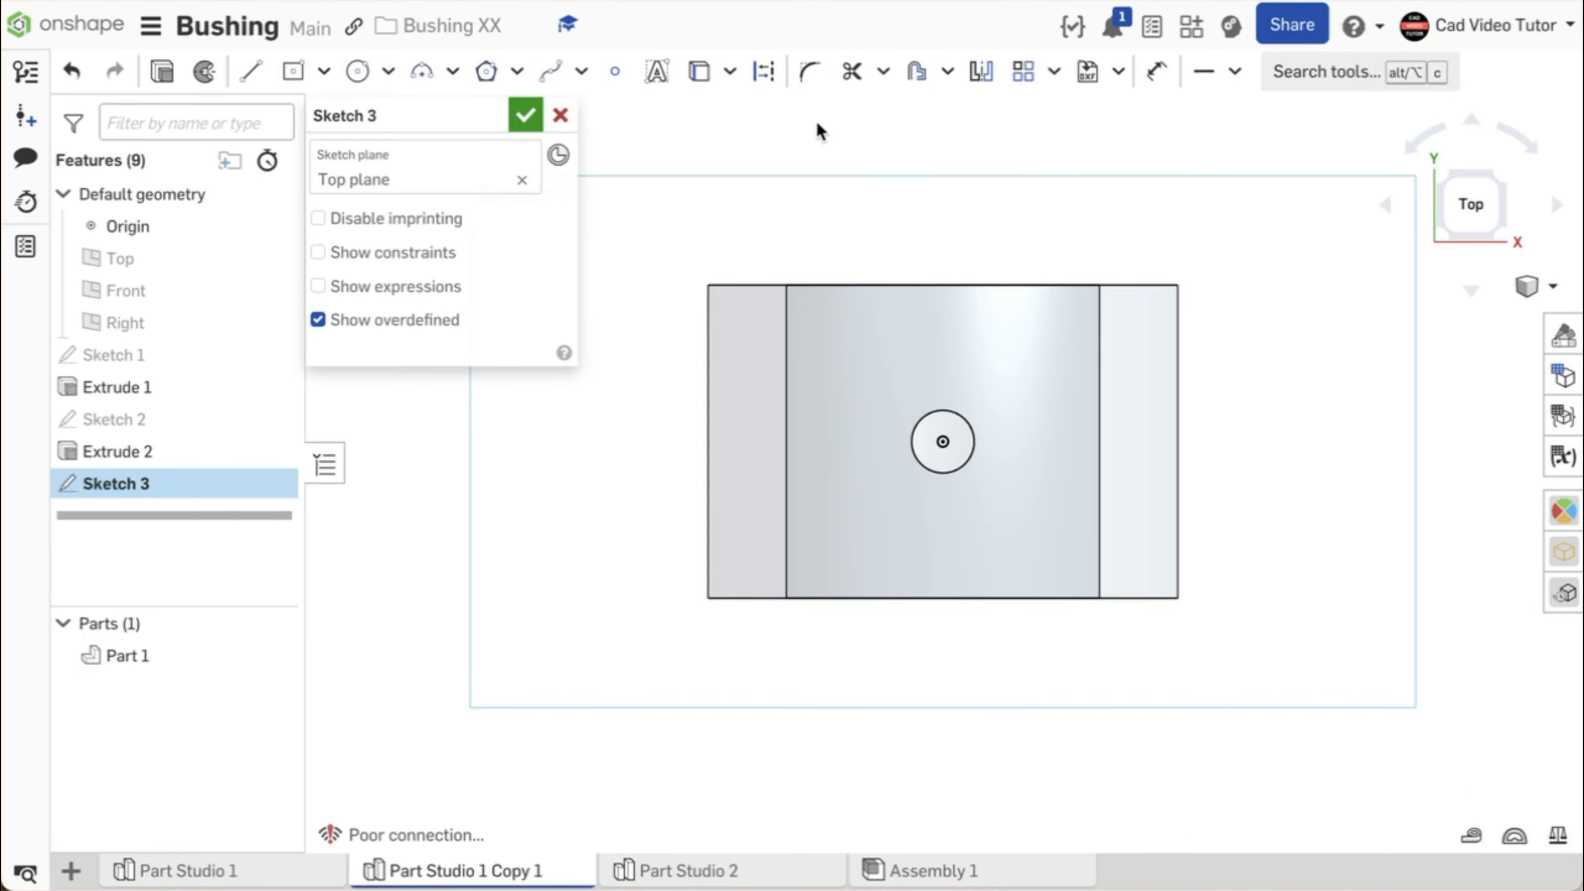
# - Project the bushing's outer edge on the positive X side into the sketch and draw a 10 by 15 mm center point rectangle on it
pyautogui.click(701, 72)
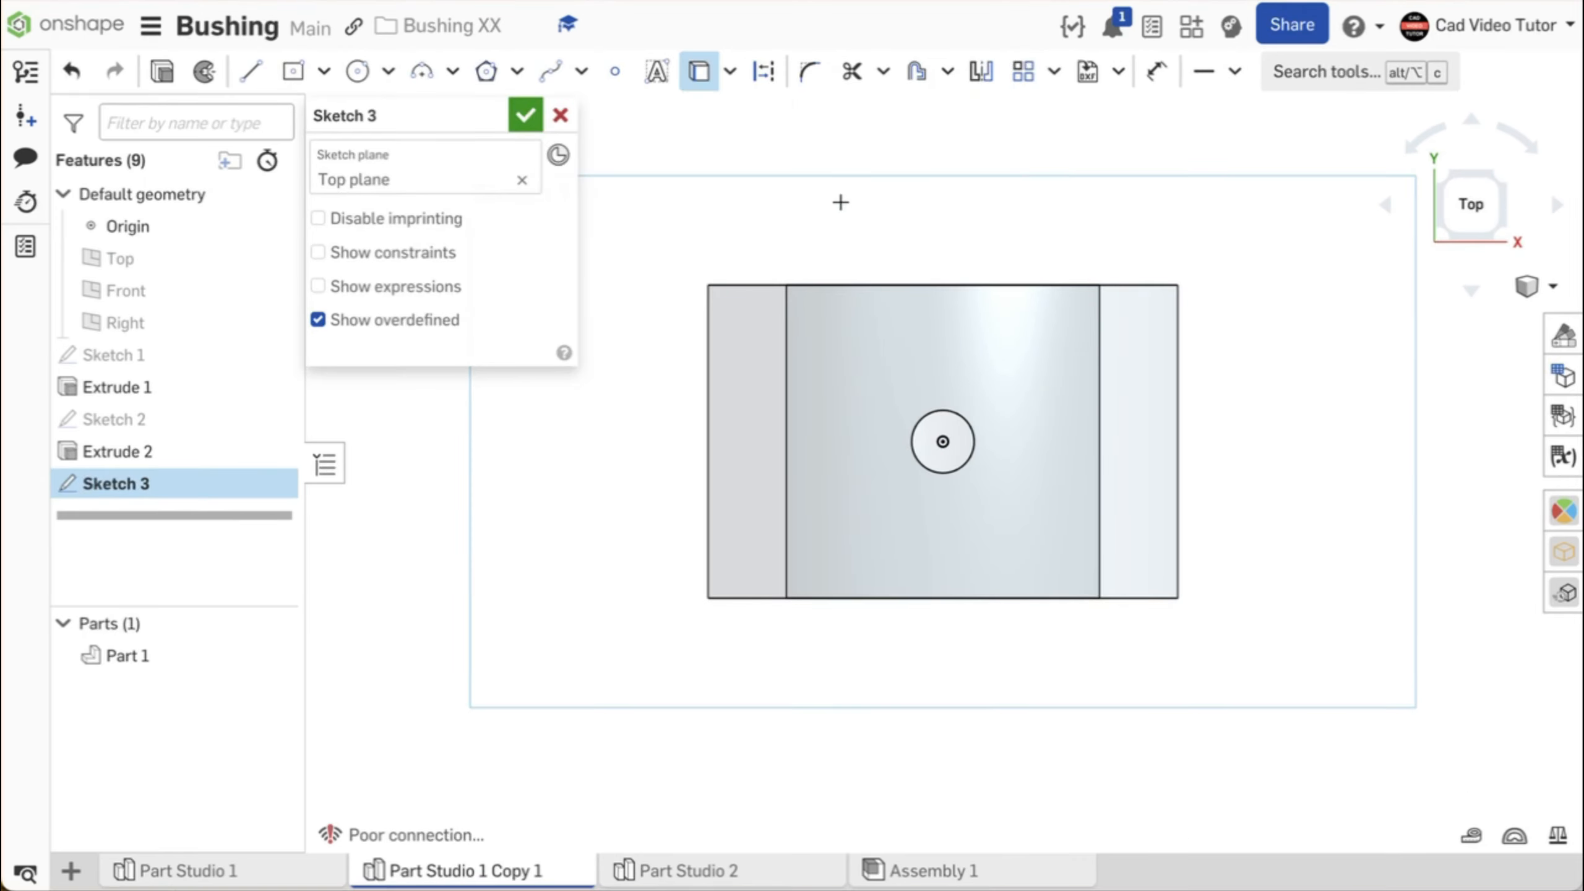
pyautogui.click(1178, 340)
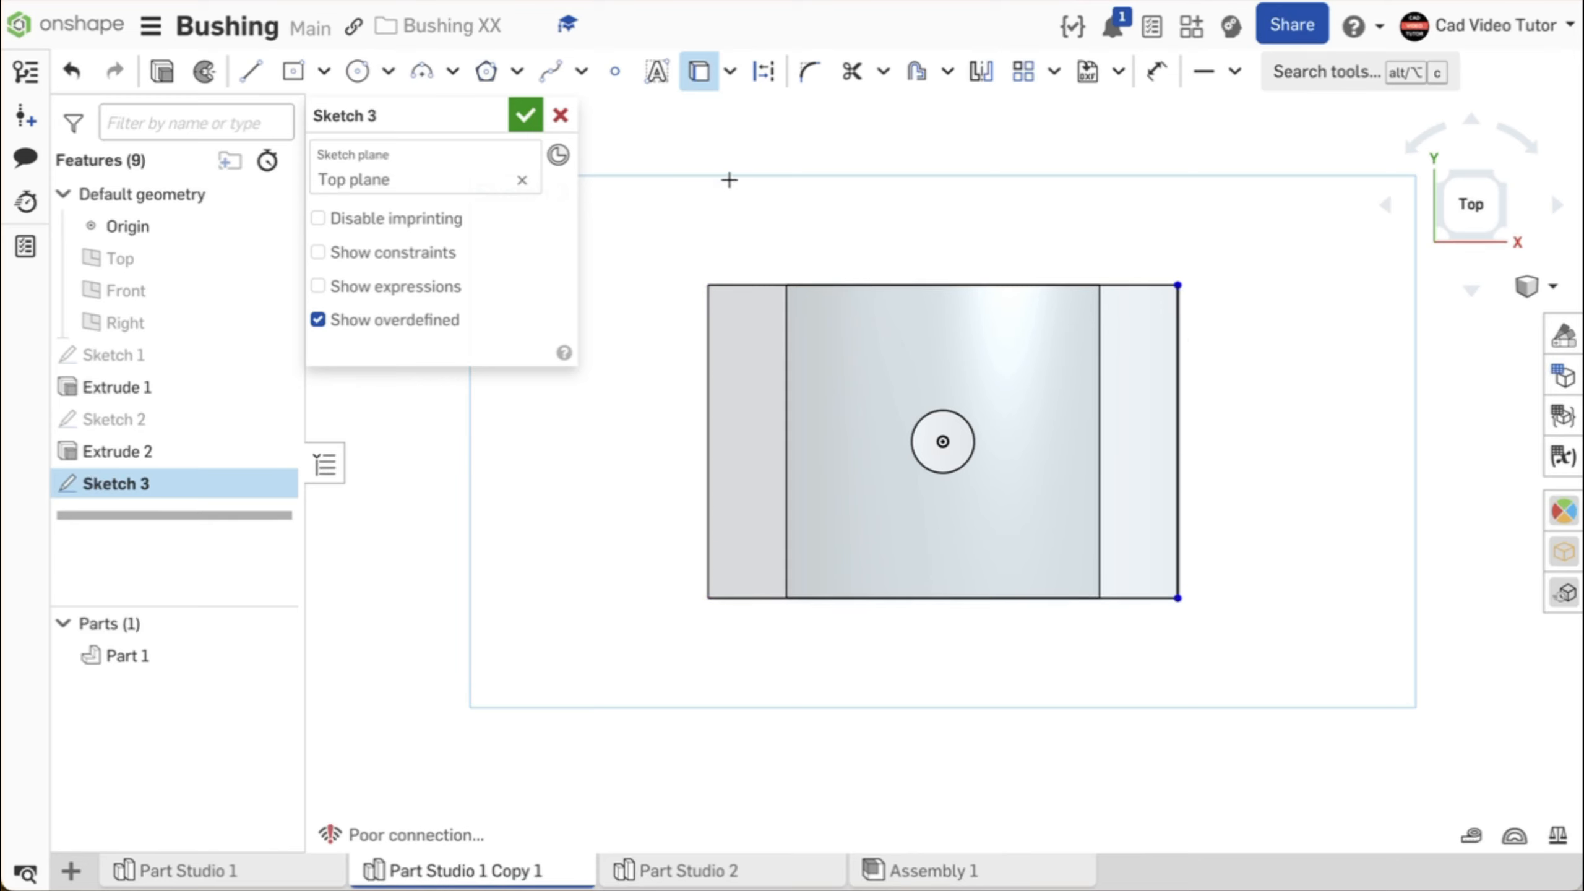
pyautogui.click(323, 73)
pyautogui.click(369, 159)
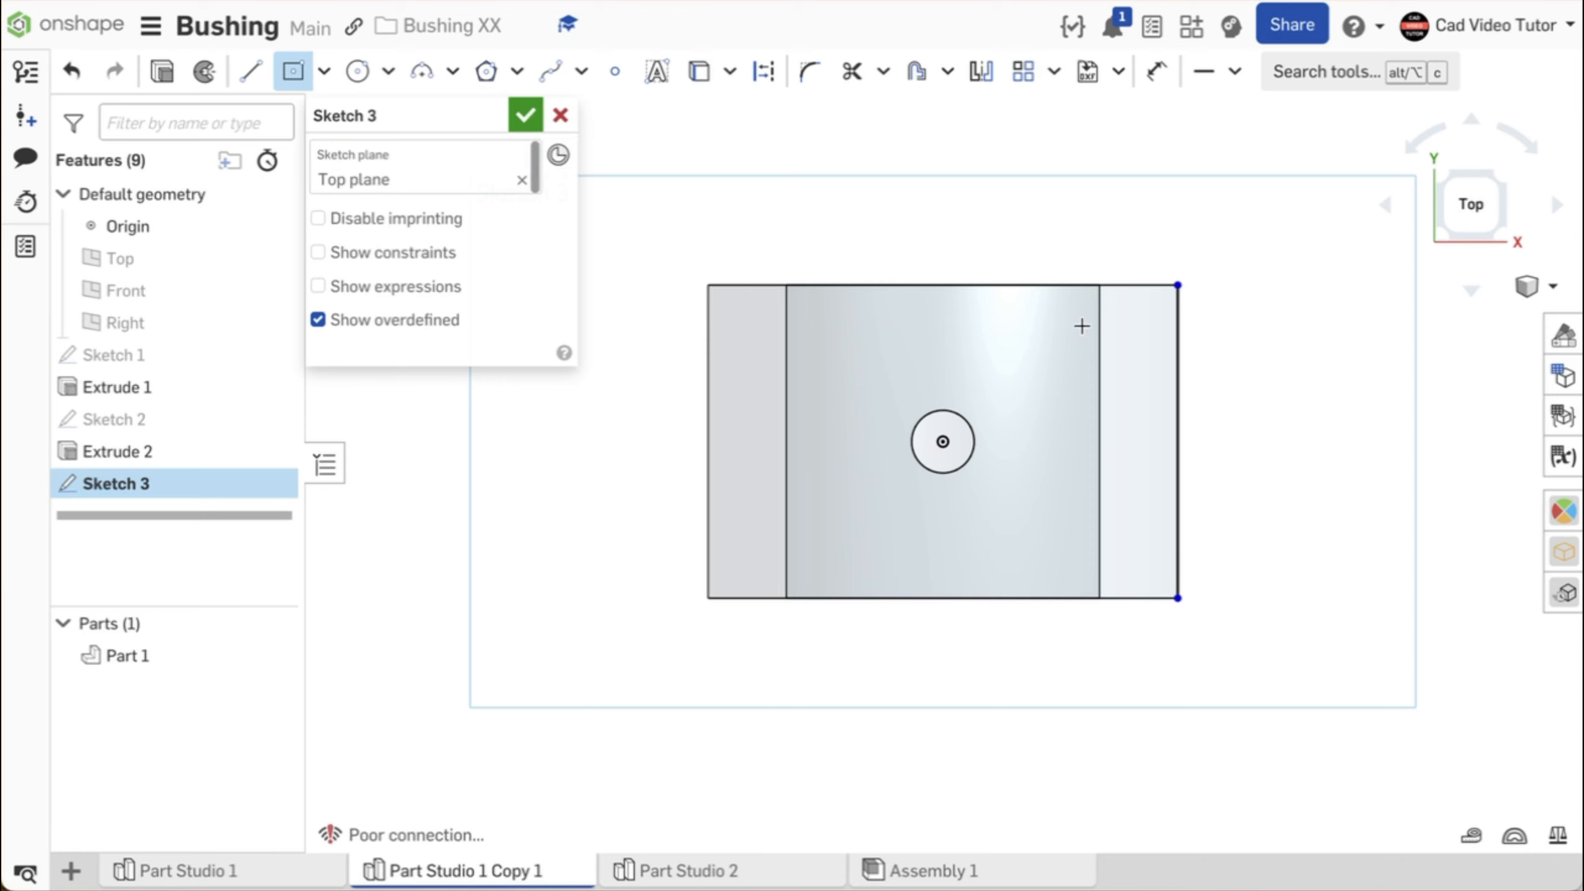
pyautogui.click(1176, 358)
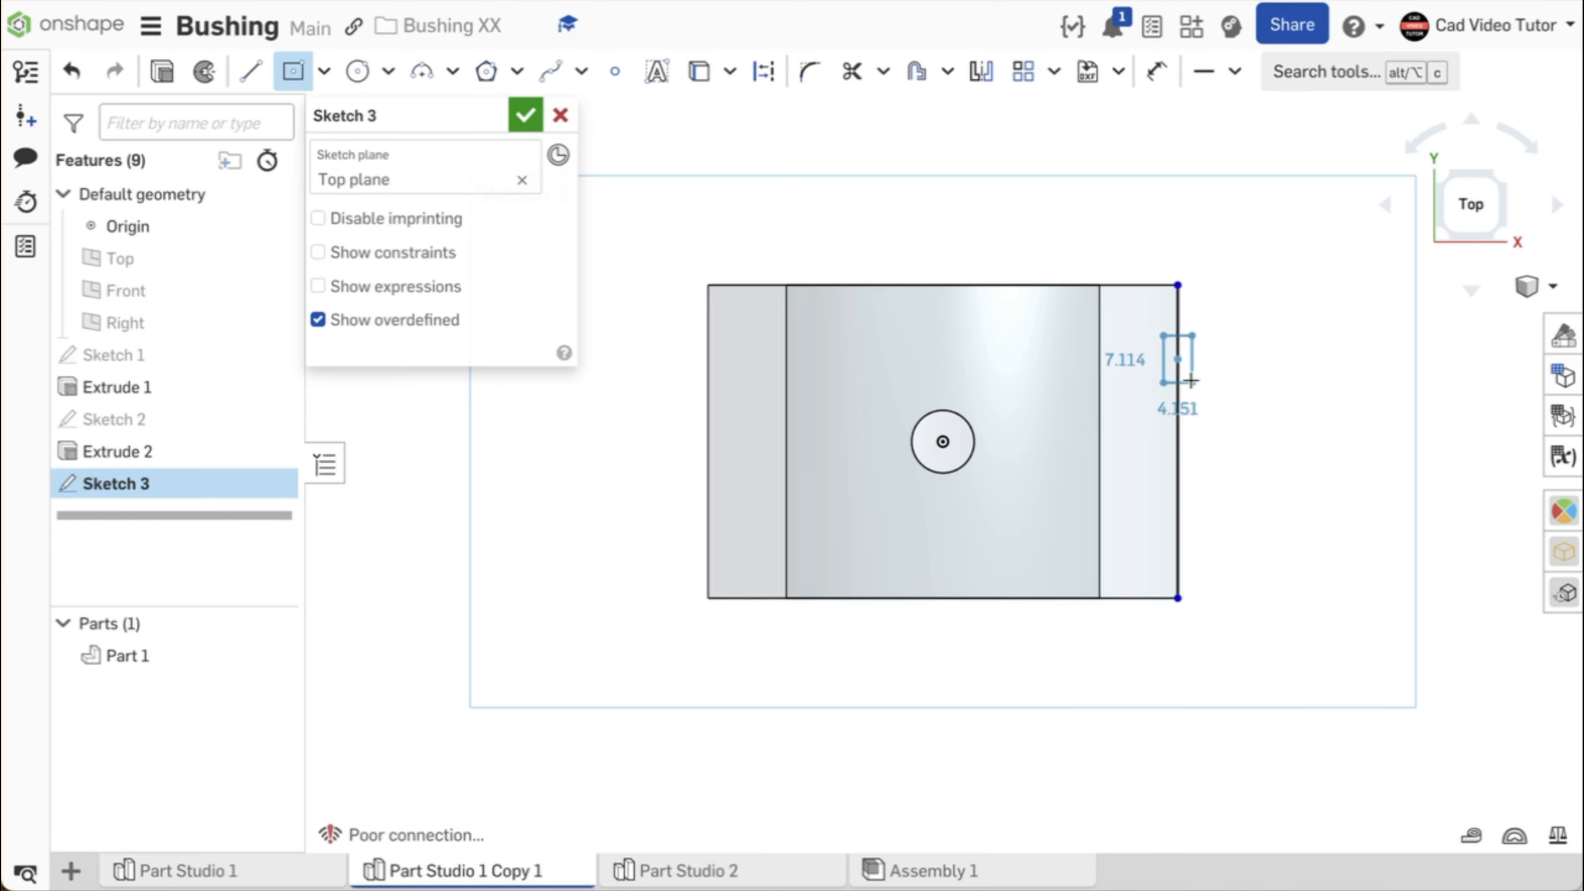
pyautogui.click(1204, 412)
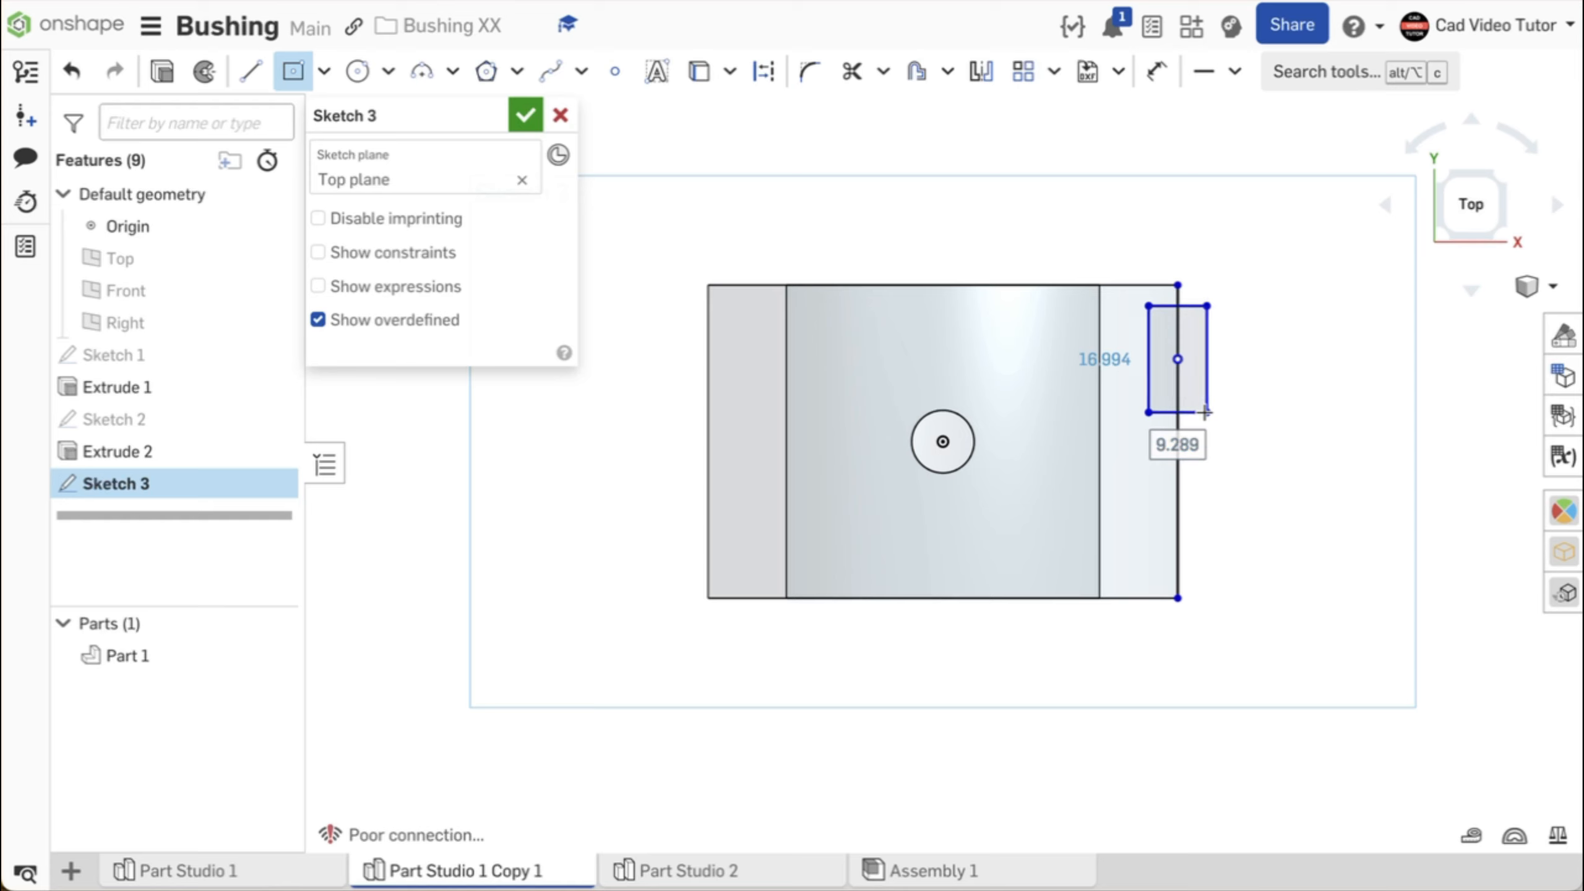
pyautogui.write('10')
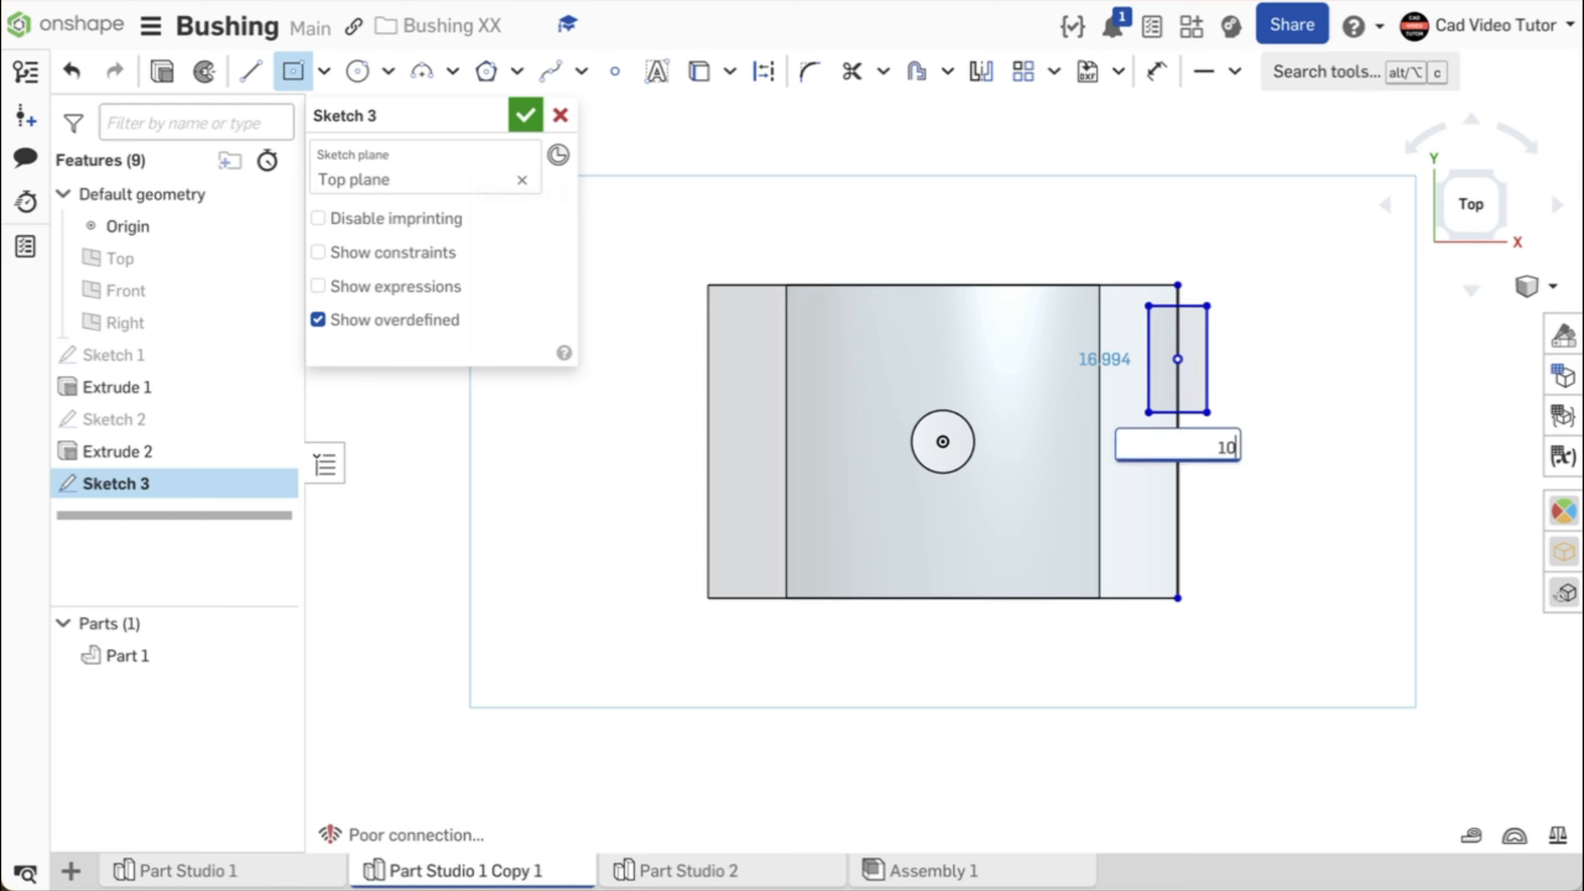
pyautogui.press('Tab')
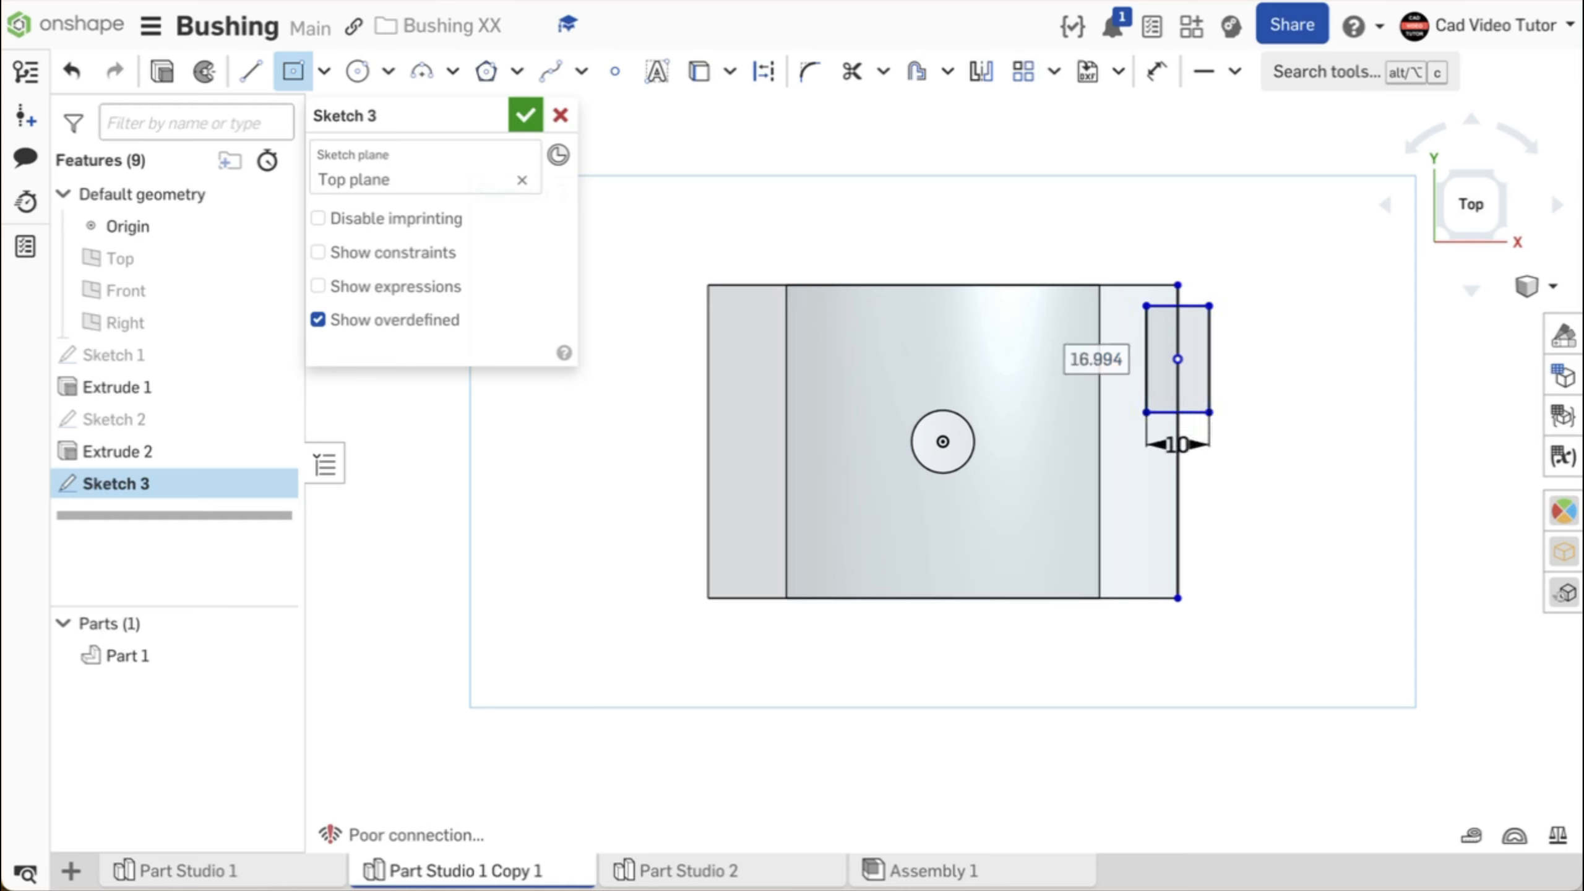
pyautogui.write('15')
pyautogui.press('Return')
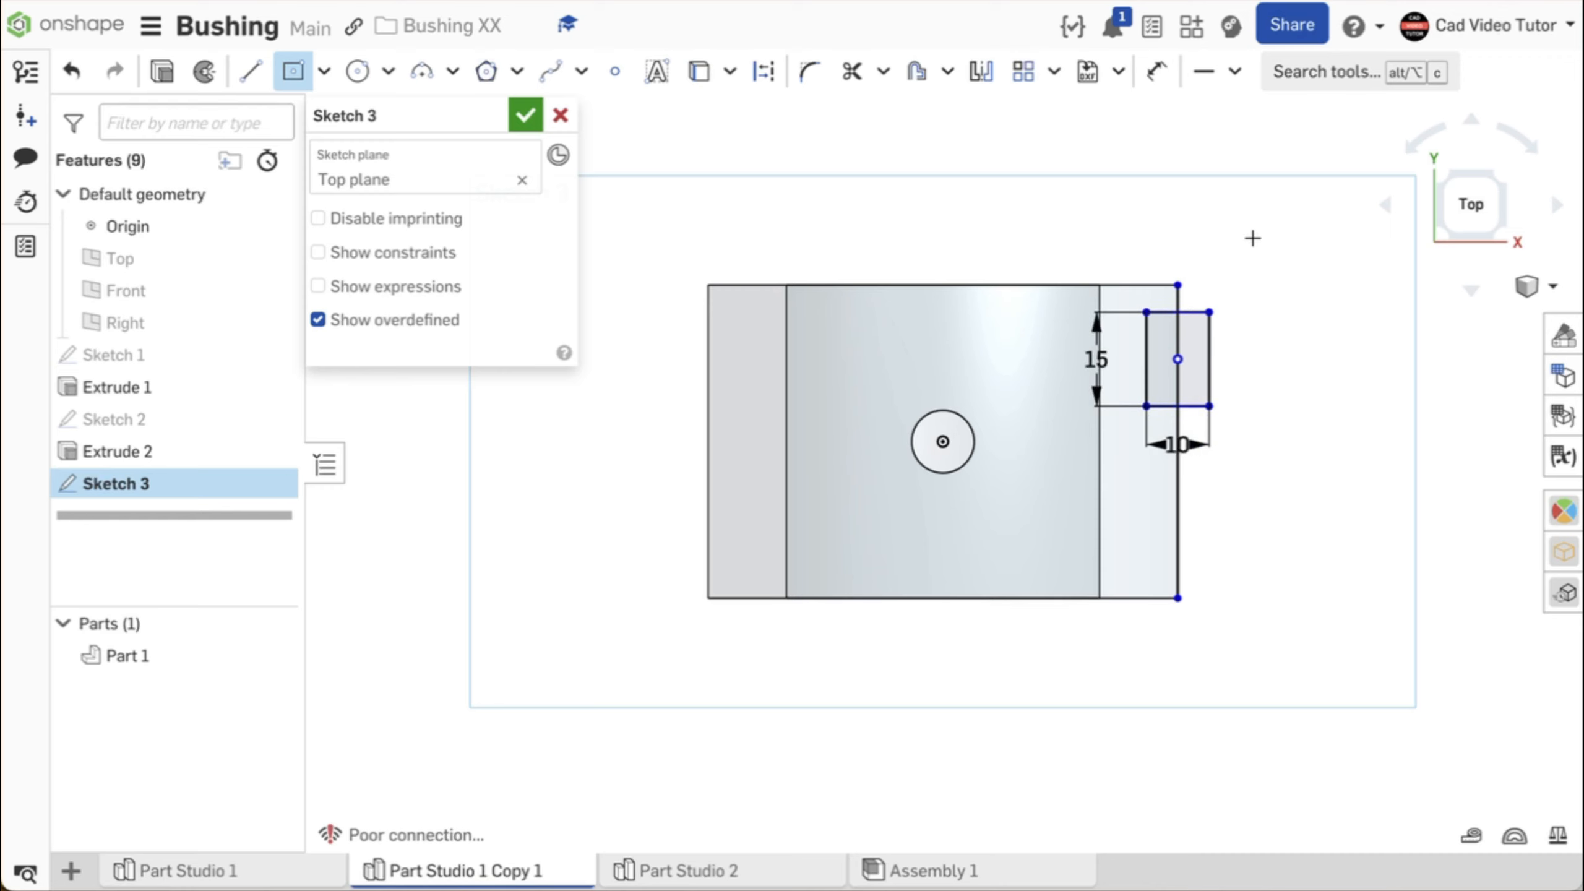
# - Constrain the rectangle's center point horizontal with the origin
pyautogui.click(1235, 73)
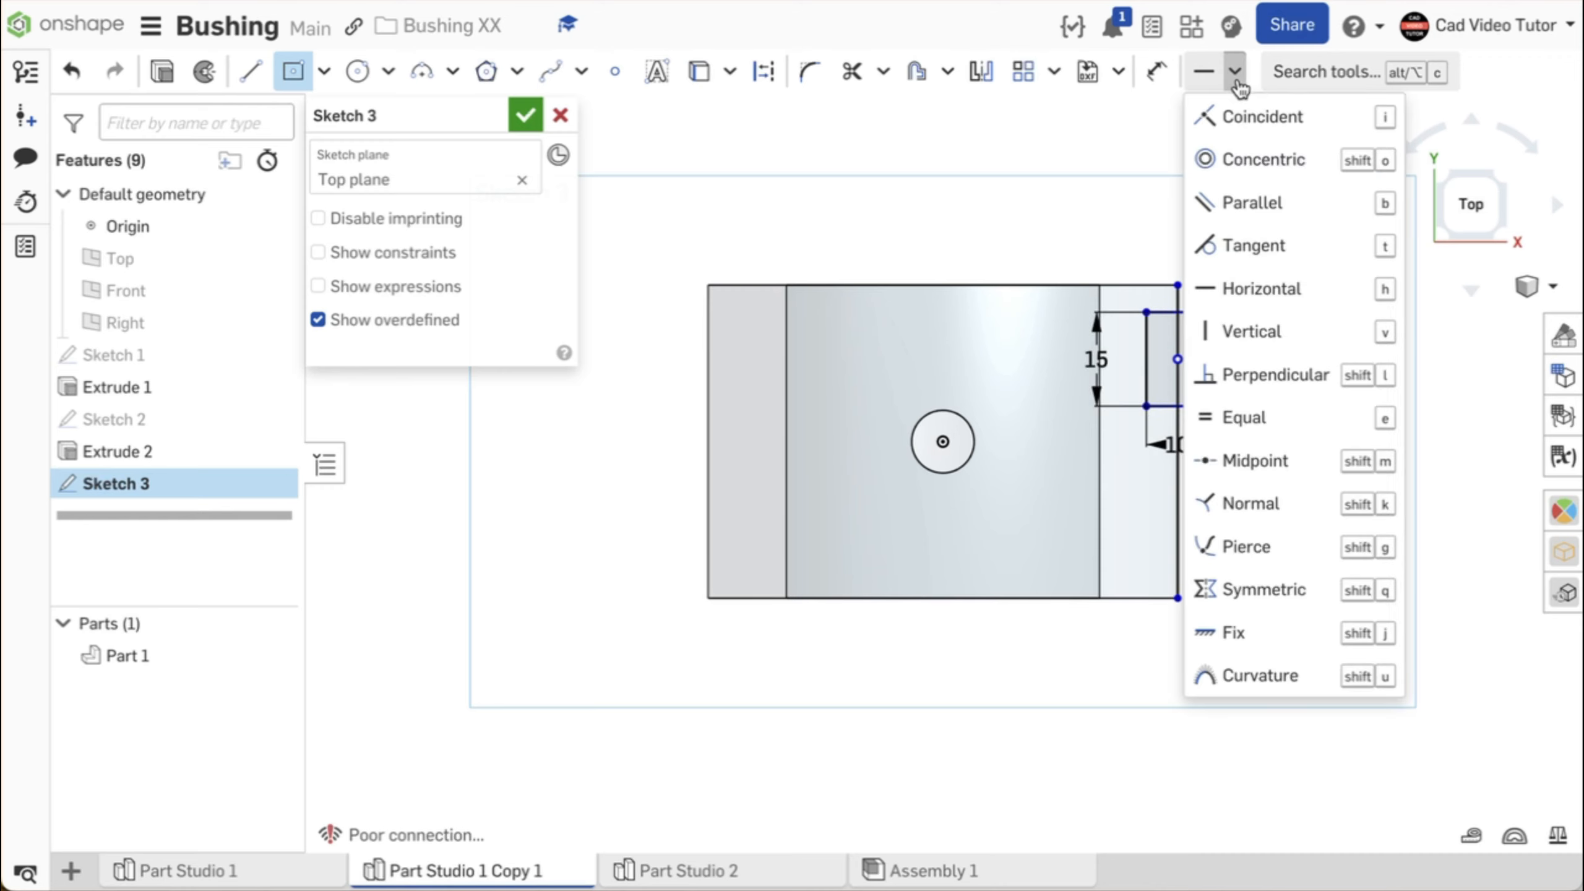
pyautogui.click(1241, 290)
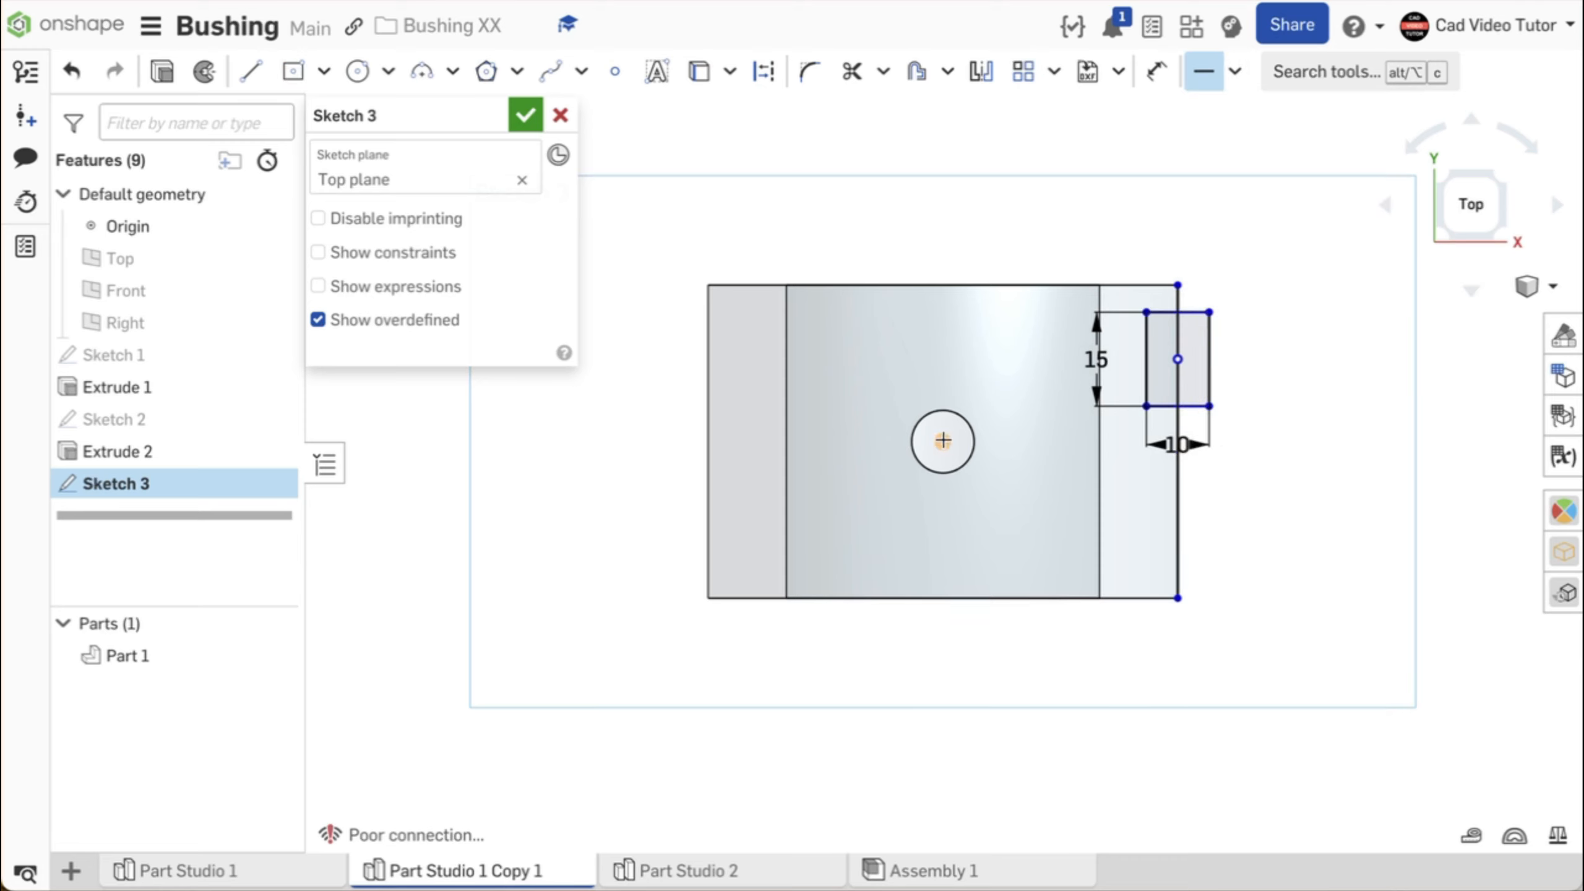
pyautogui.click(942, 441)
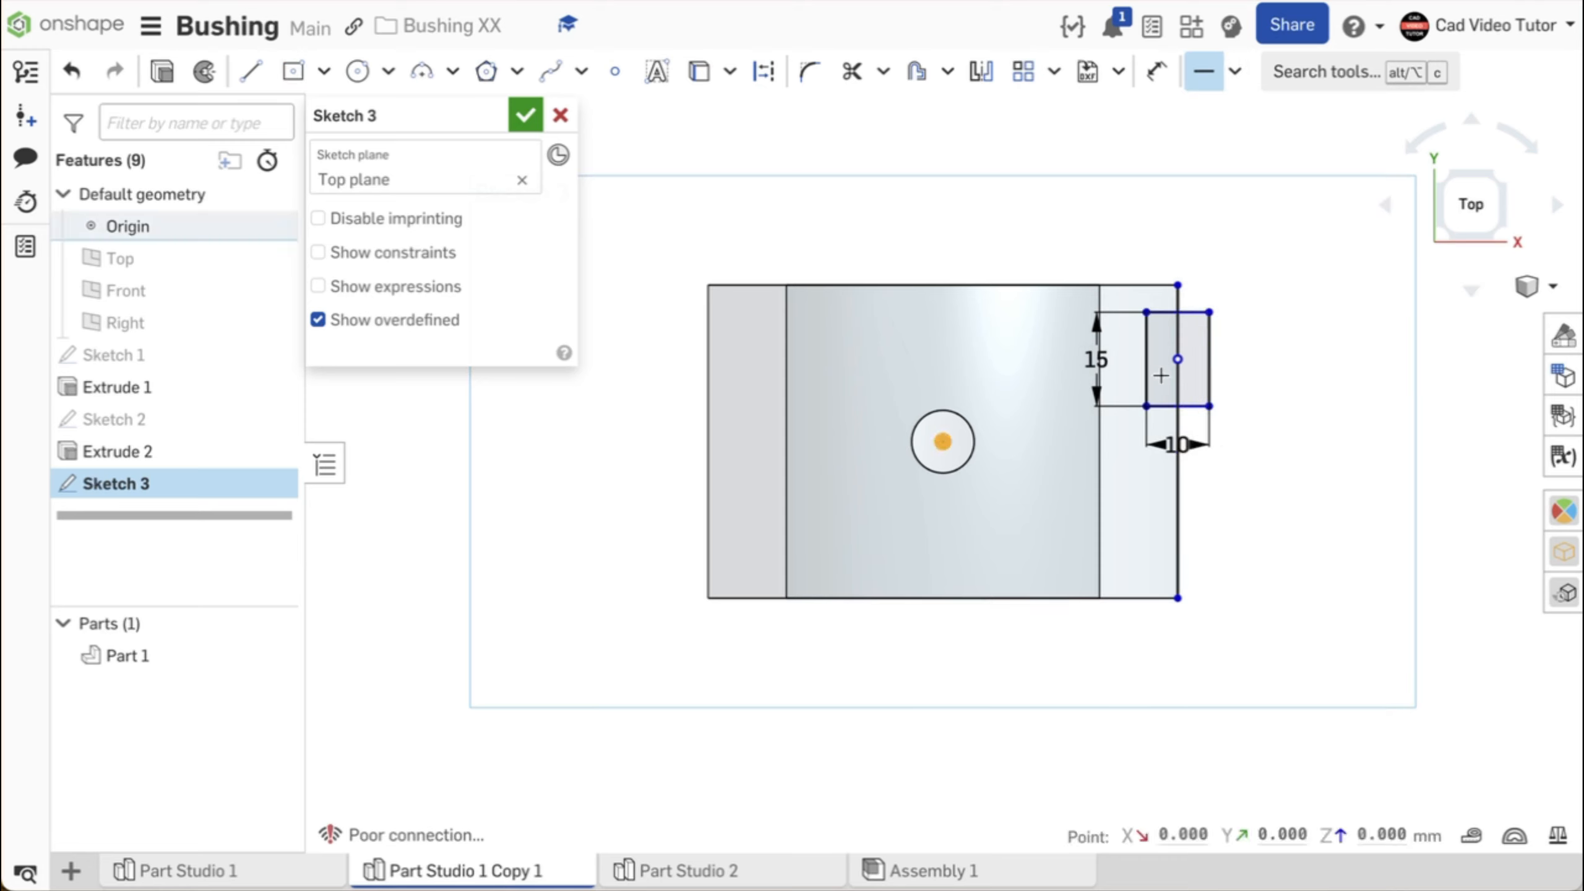
pyautogui.click(1178, 359)
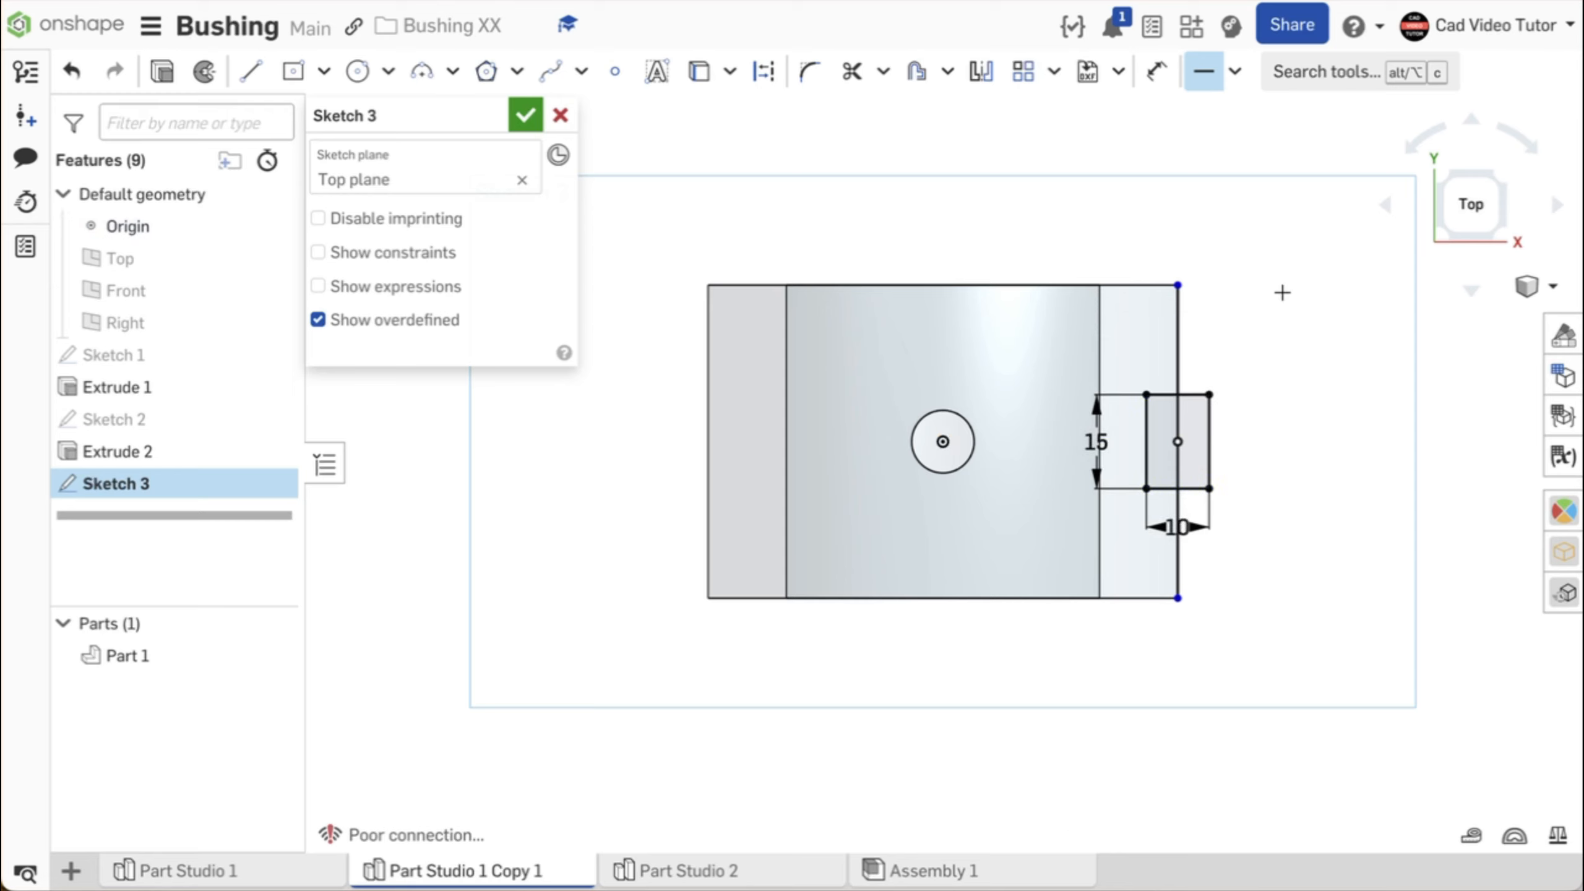
pyautogui.press('Escape')
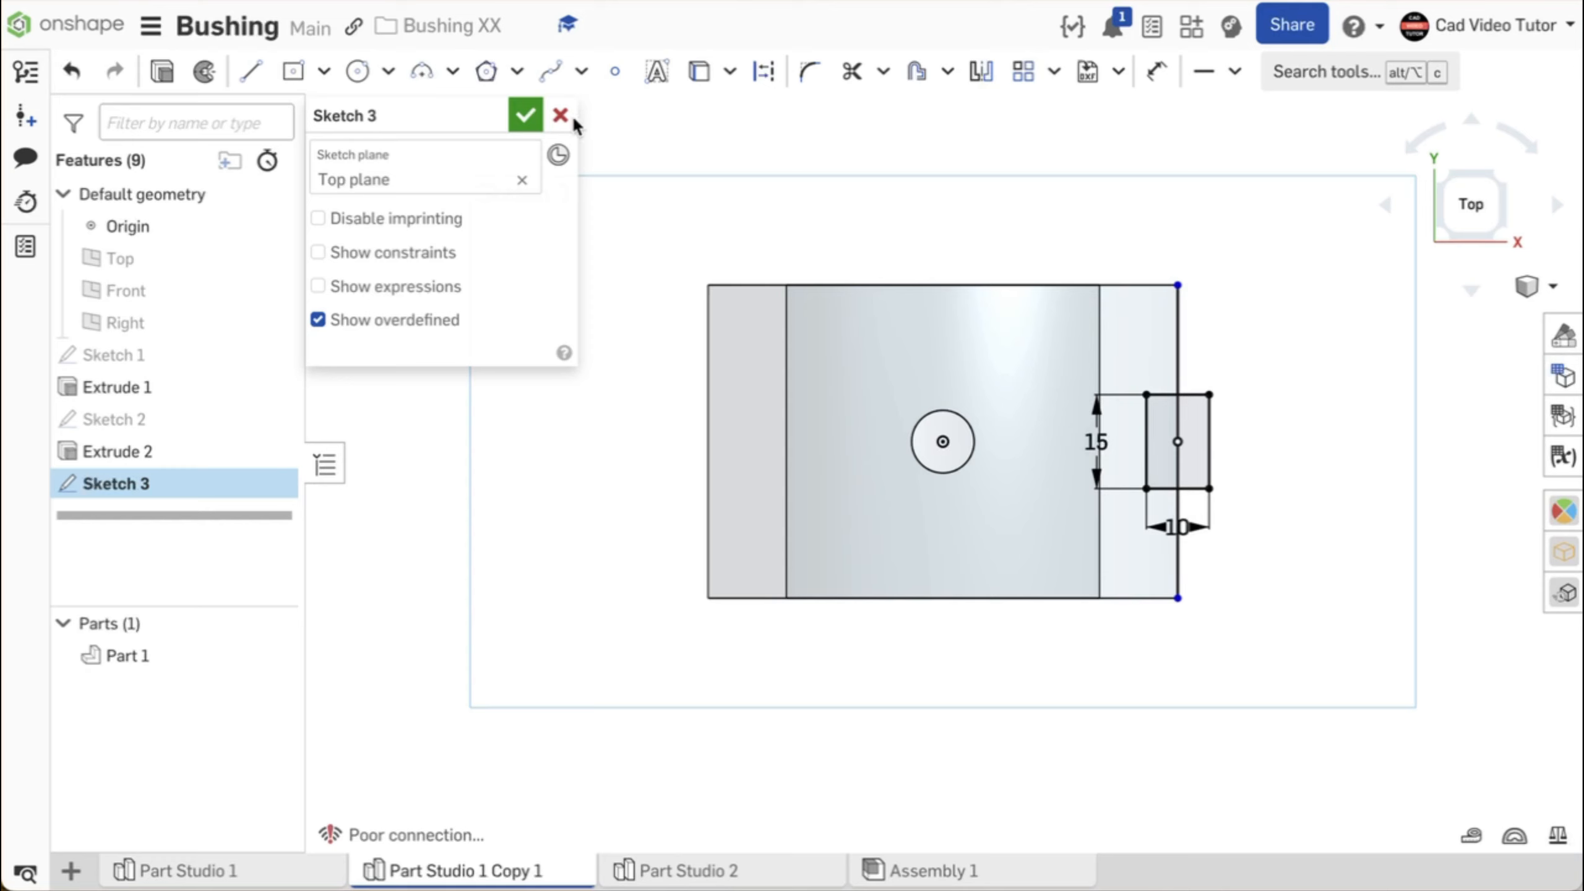
# - Draw a vertical construction line about 59 mm long through the origin, extending past both ends of the bushing
pyautogui.click(252, 74)
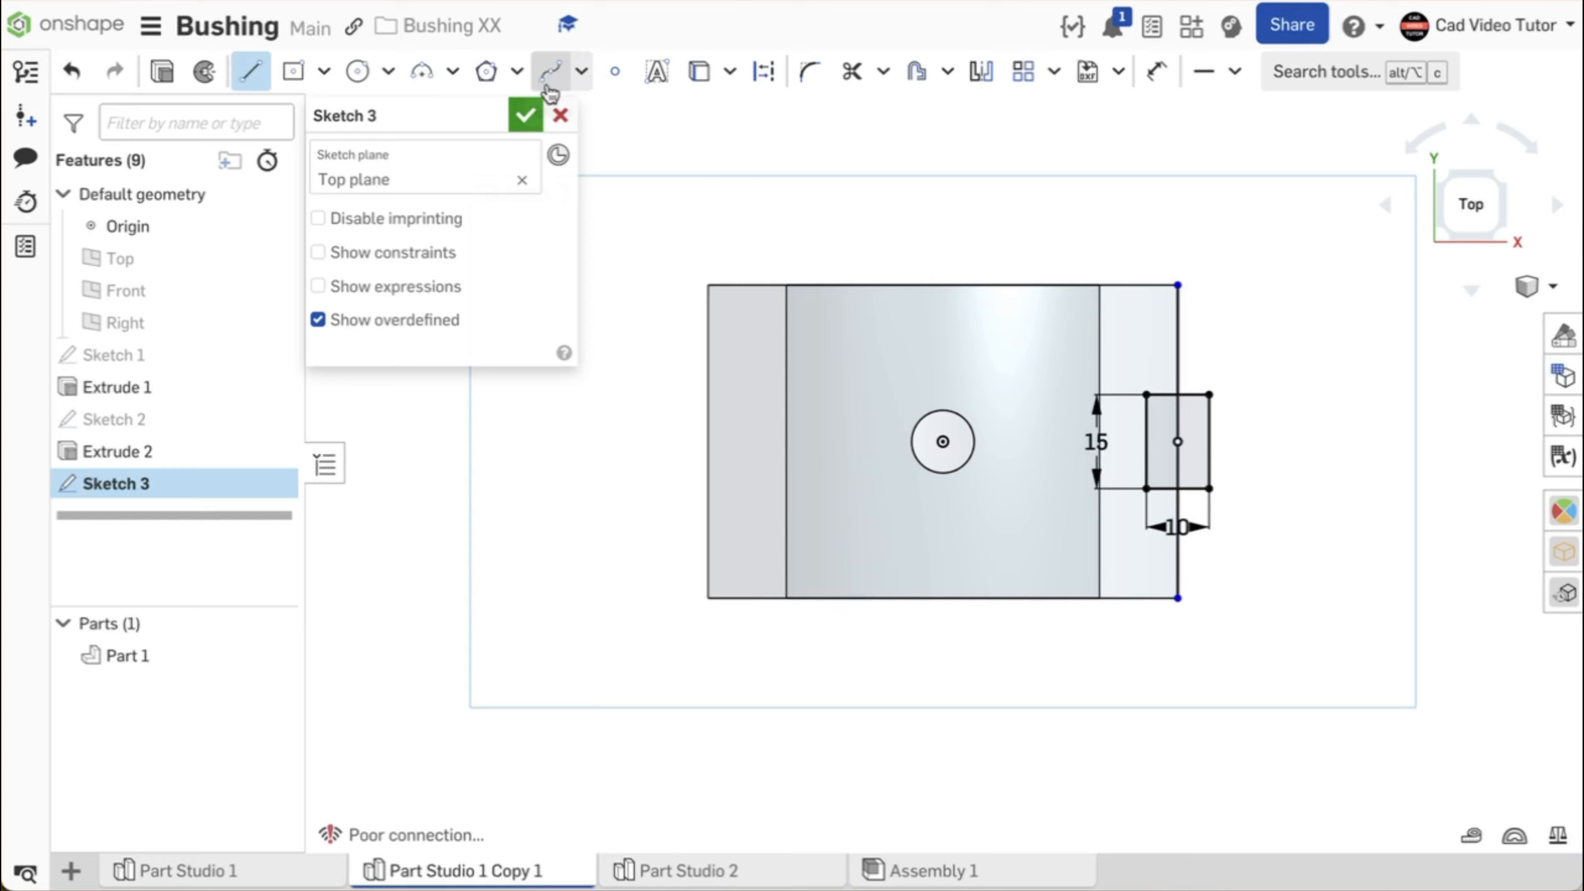
pyautogui.click(760, 82)
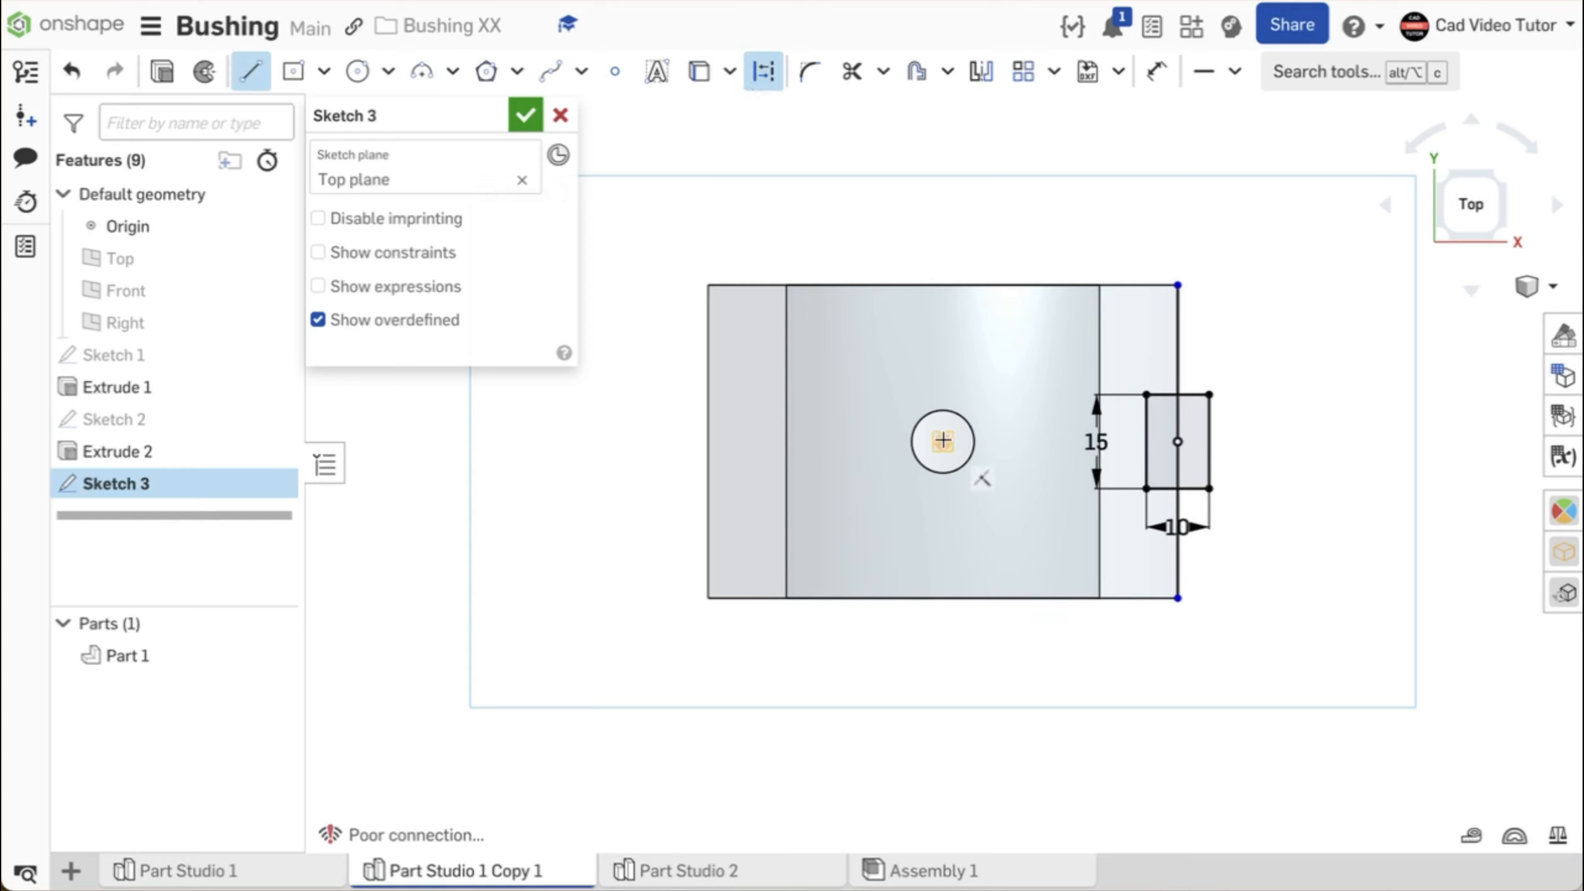
pyautogui.click(942, 441)
pyautogui.click(941, 254)
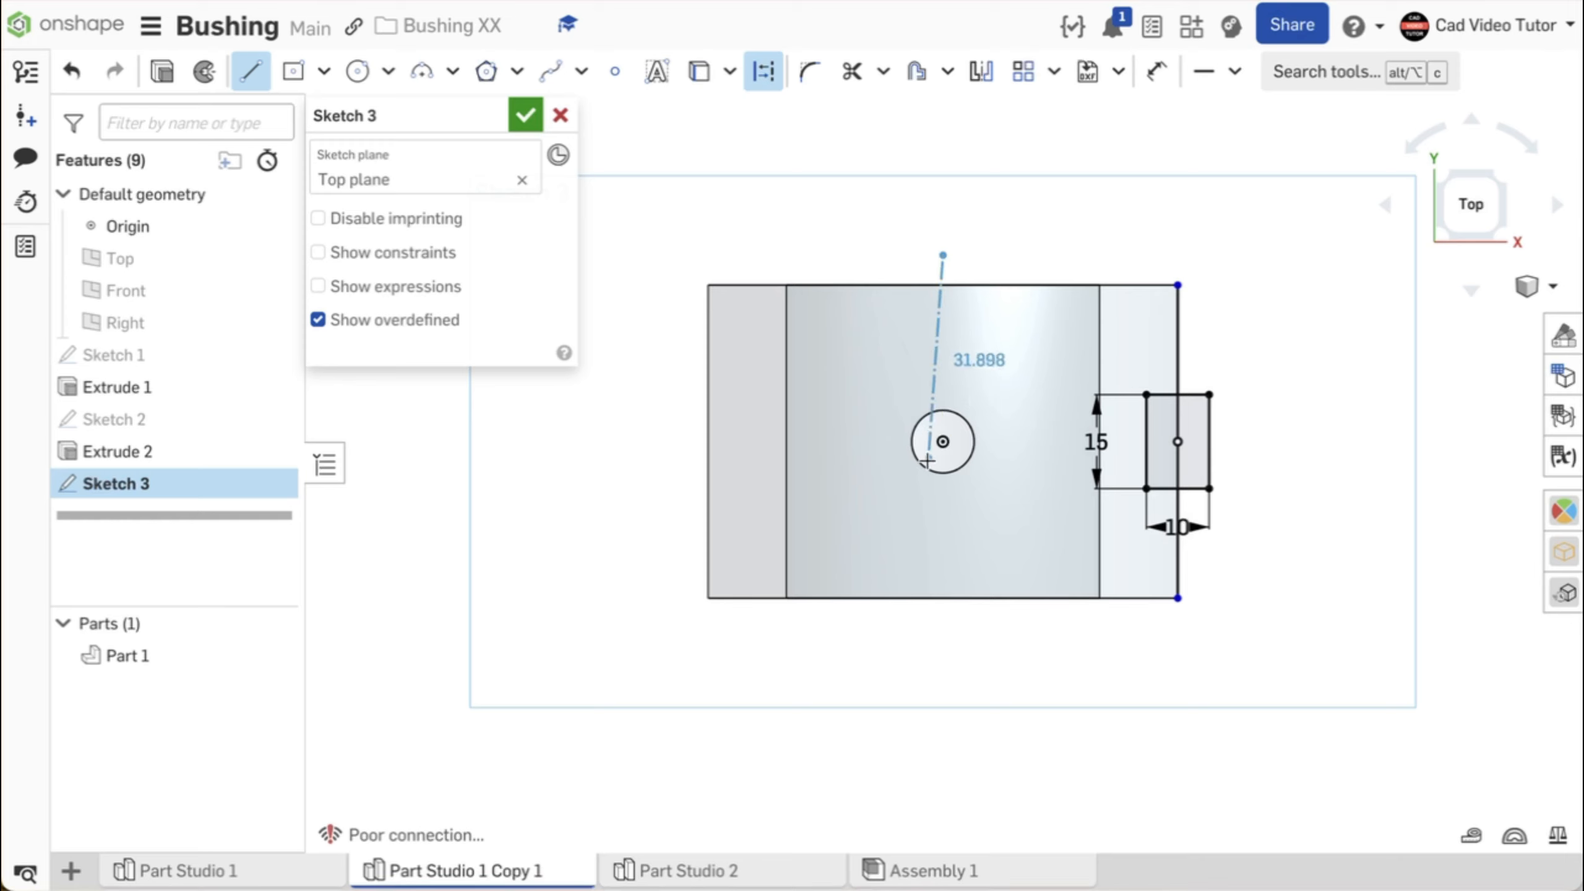
pyautogui.click(933, 624)
pyautogui.press('Escape')
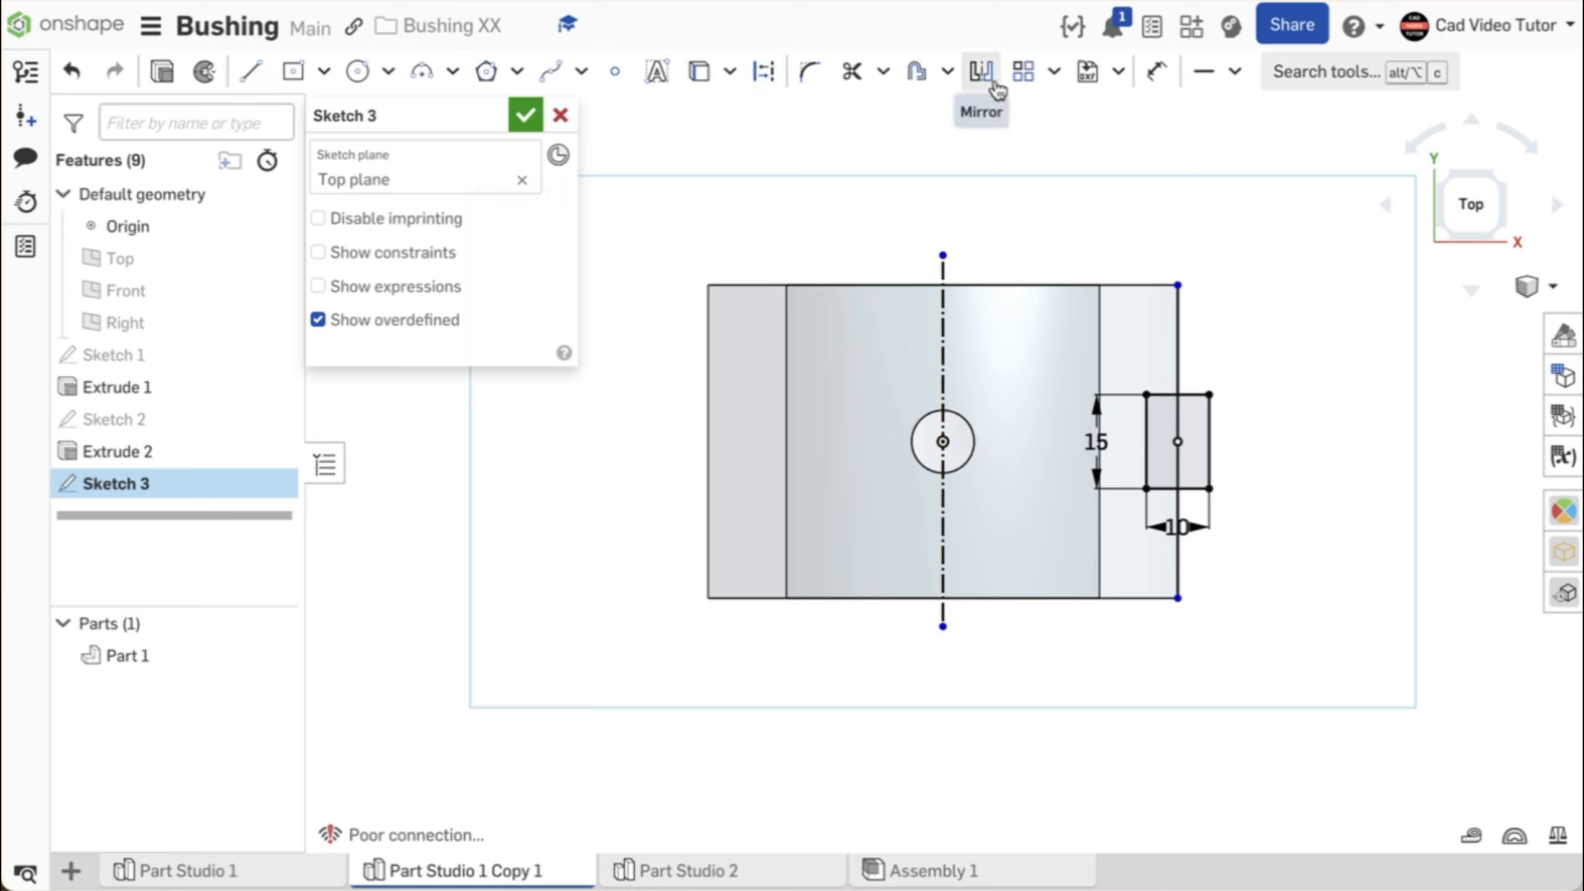
# - Mirror the rectangle about the vertical construction line to the bushing's opposite edge and finish the sketch
pyautogui.click(995, 87)
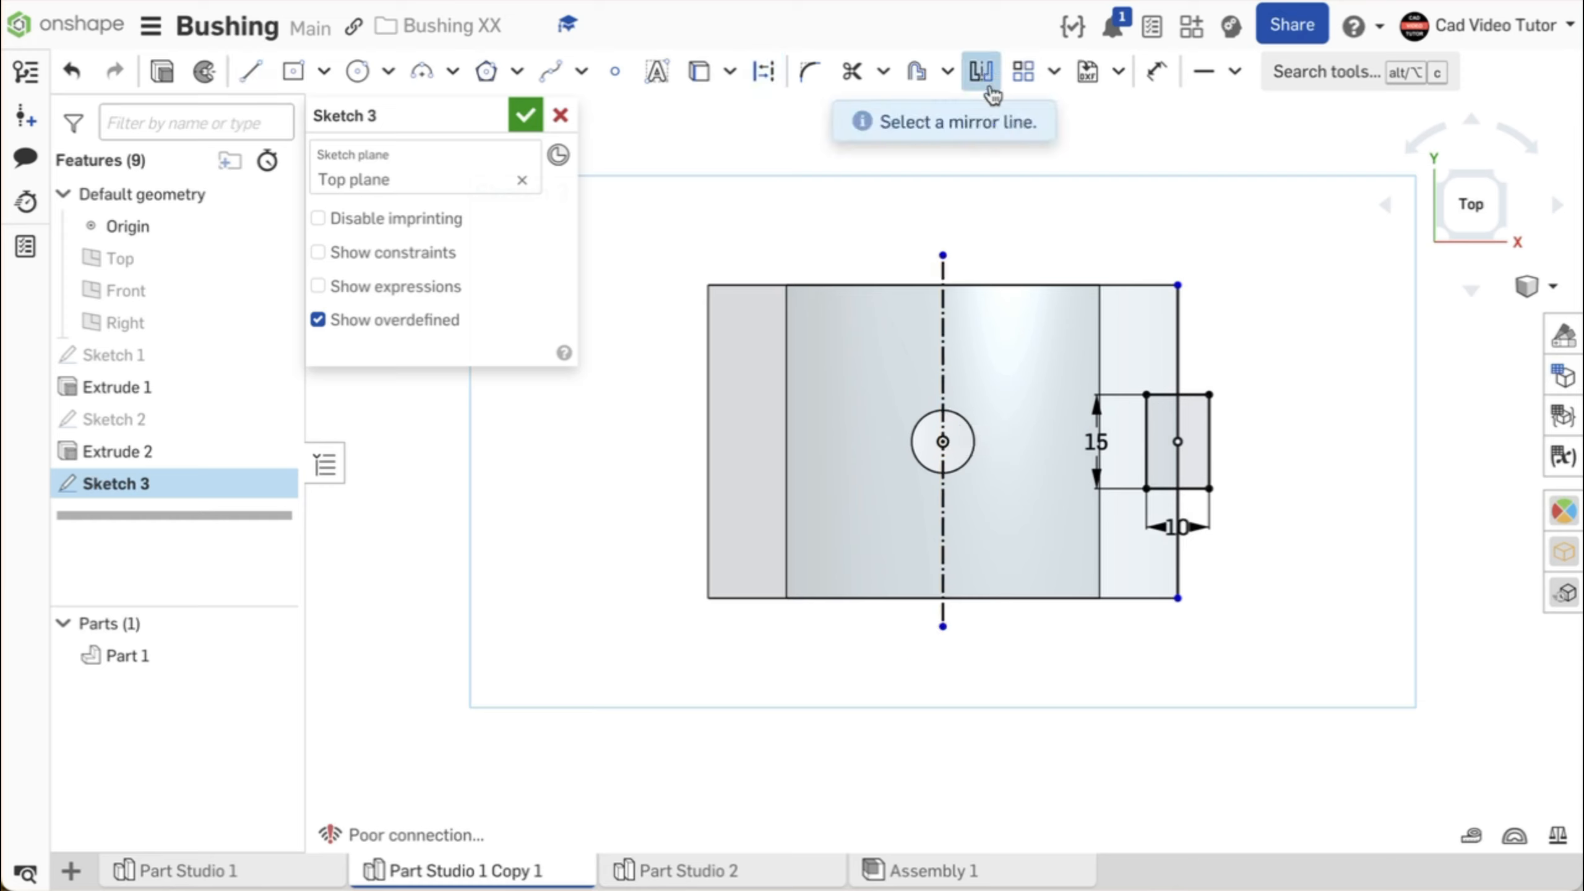
pyautogui.click(941, 319)
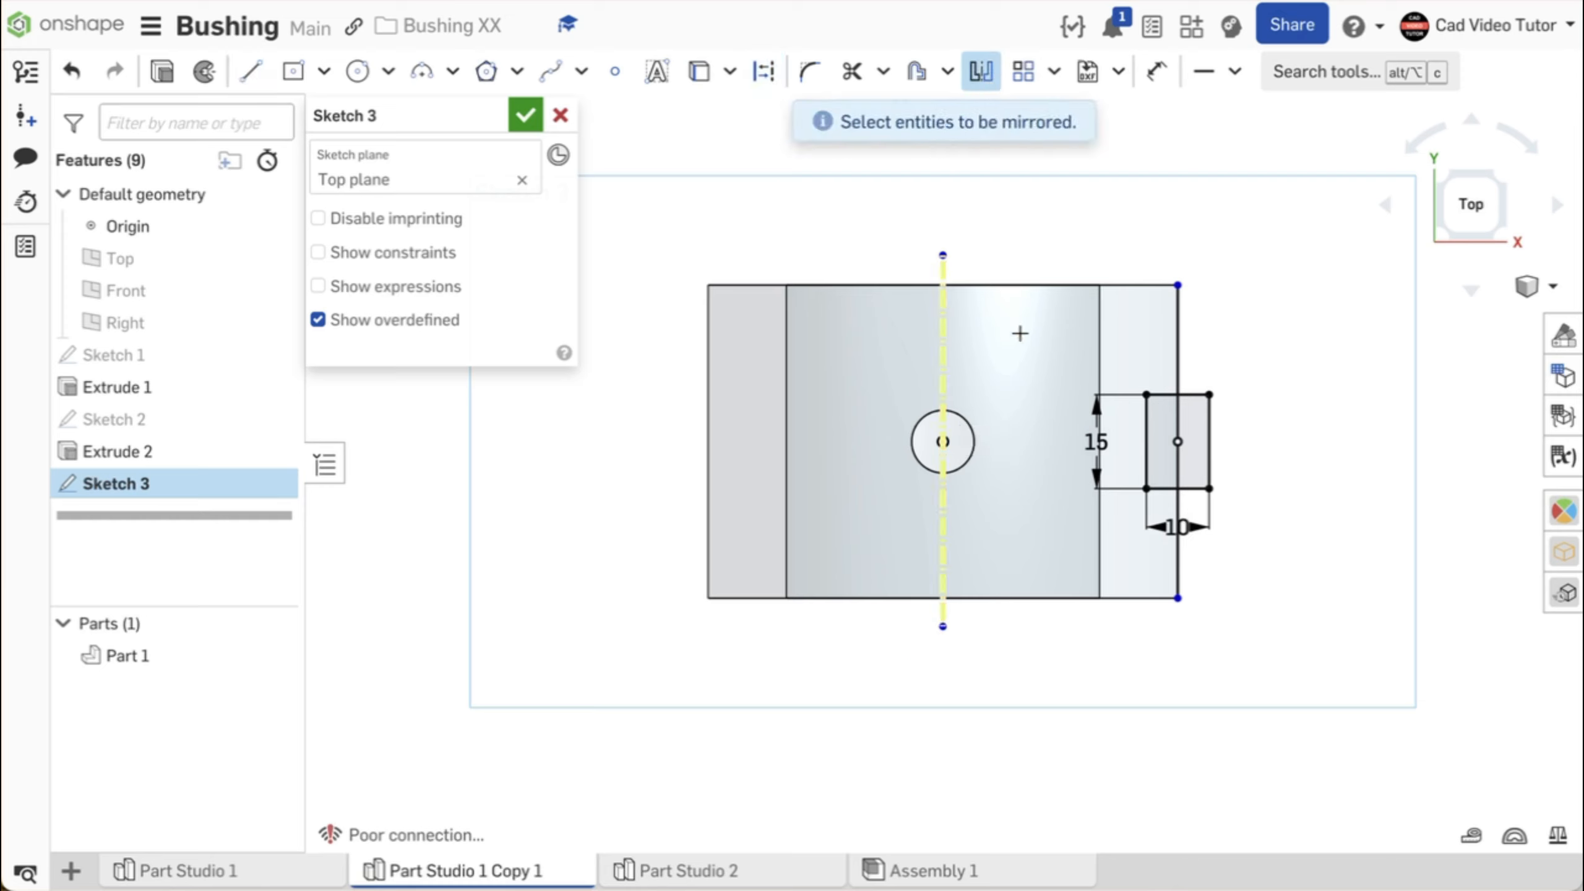
pyautogui.moveTo(1126, 326); pyautogui.dragTo(1244, 518)
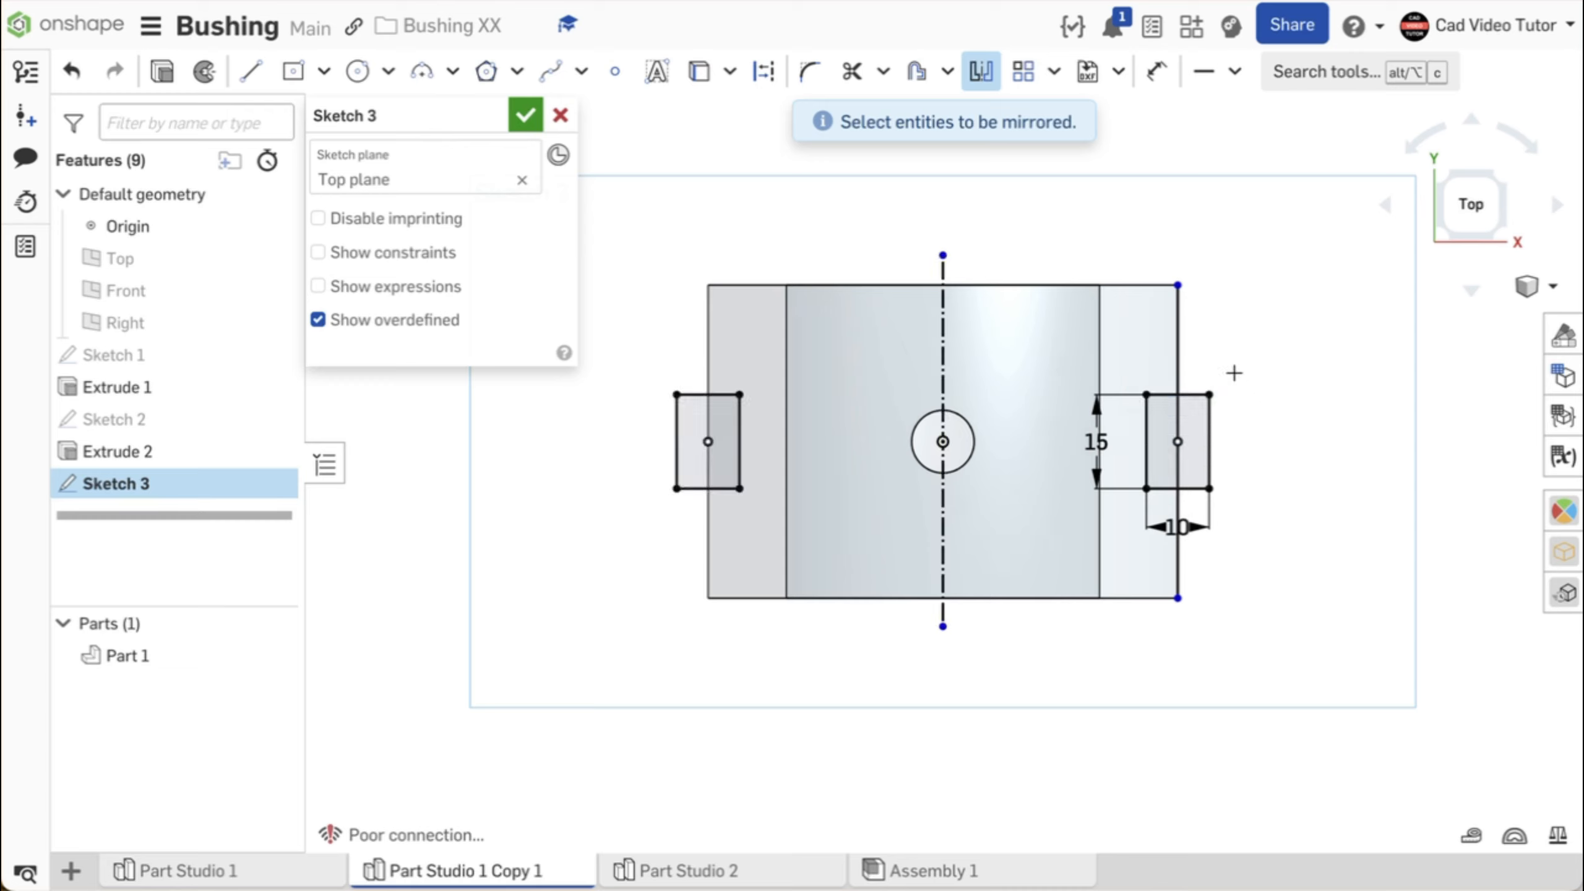
pyautogui.click(525, 116)
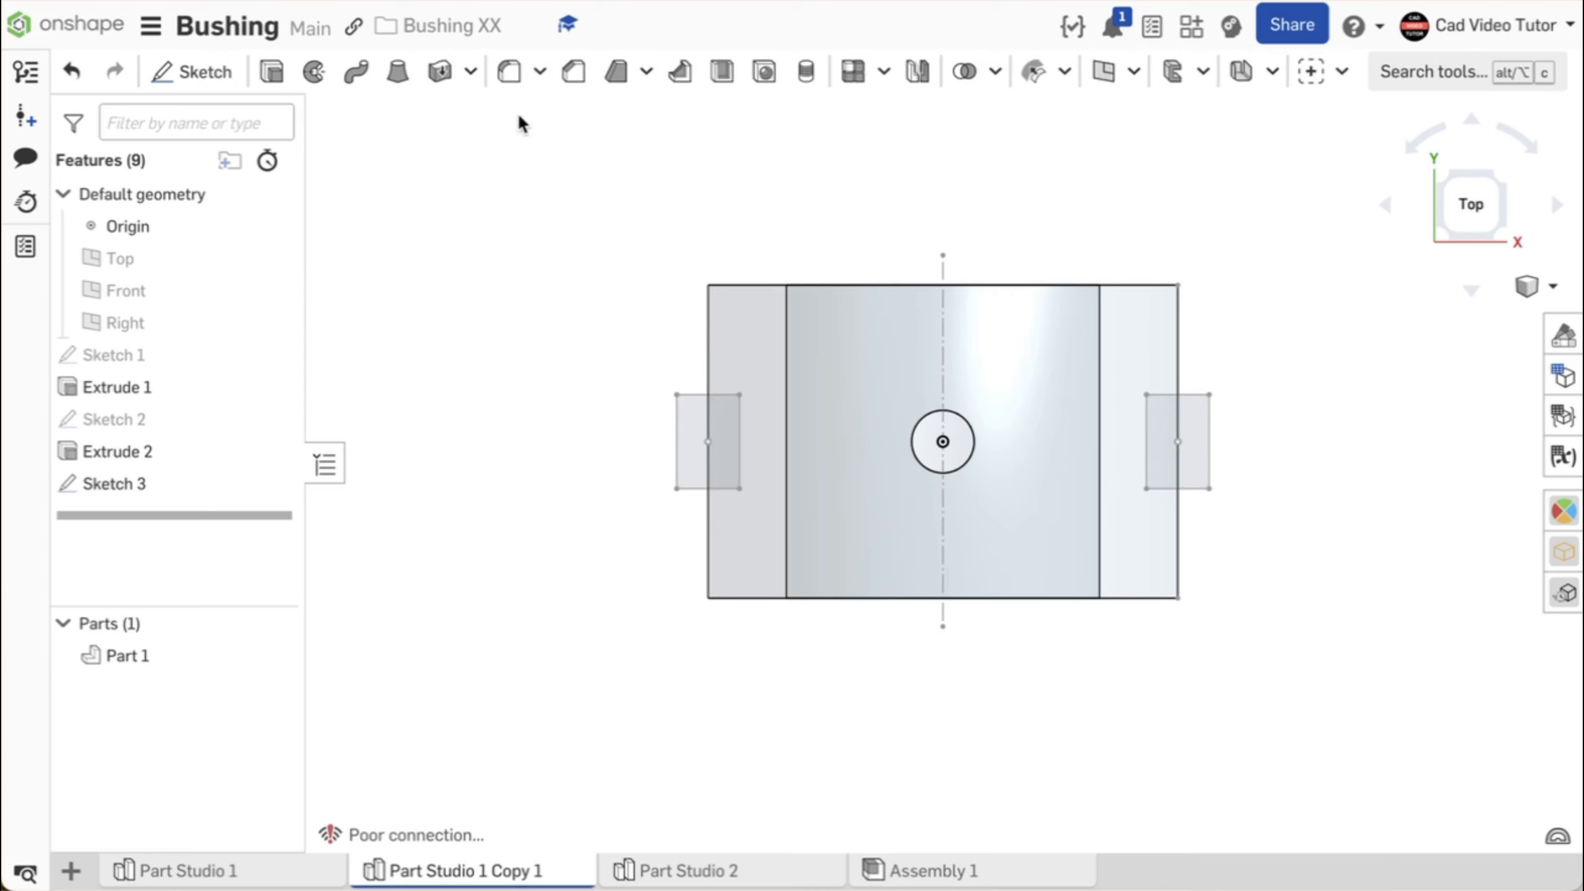
# - Switch to the isometric view and set the part display to Shaded with edges
pyautogui.rightClick(510, 184)
pyautogui.click(539, 284)
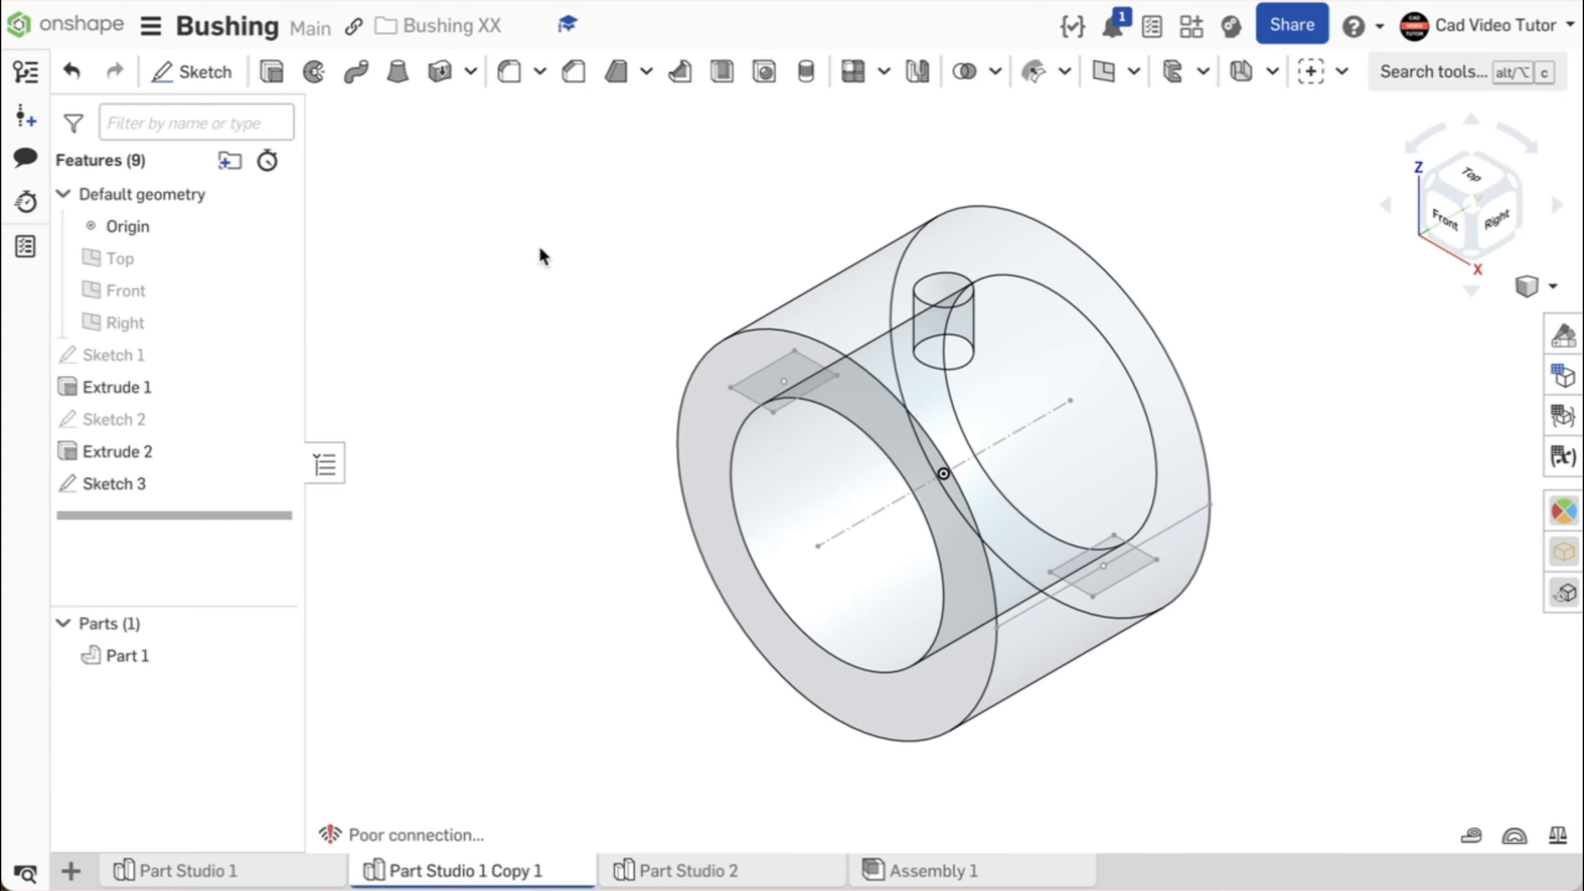
pyautogui.click(1553, 289)
pyautogui.moveTo(1485, 523)
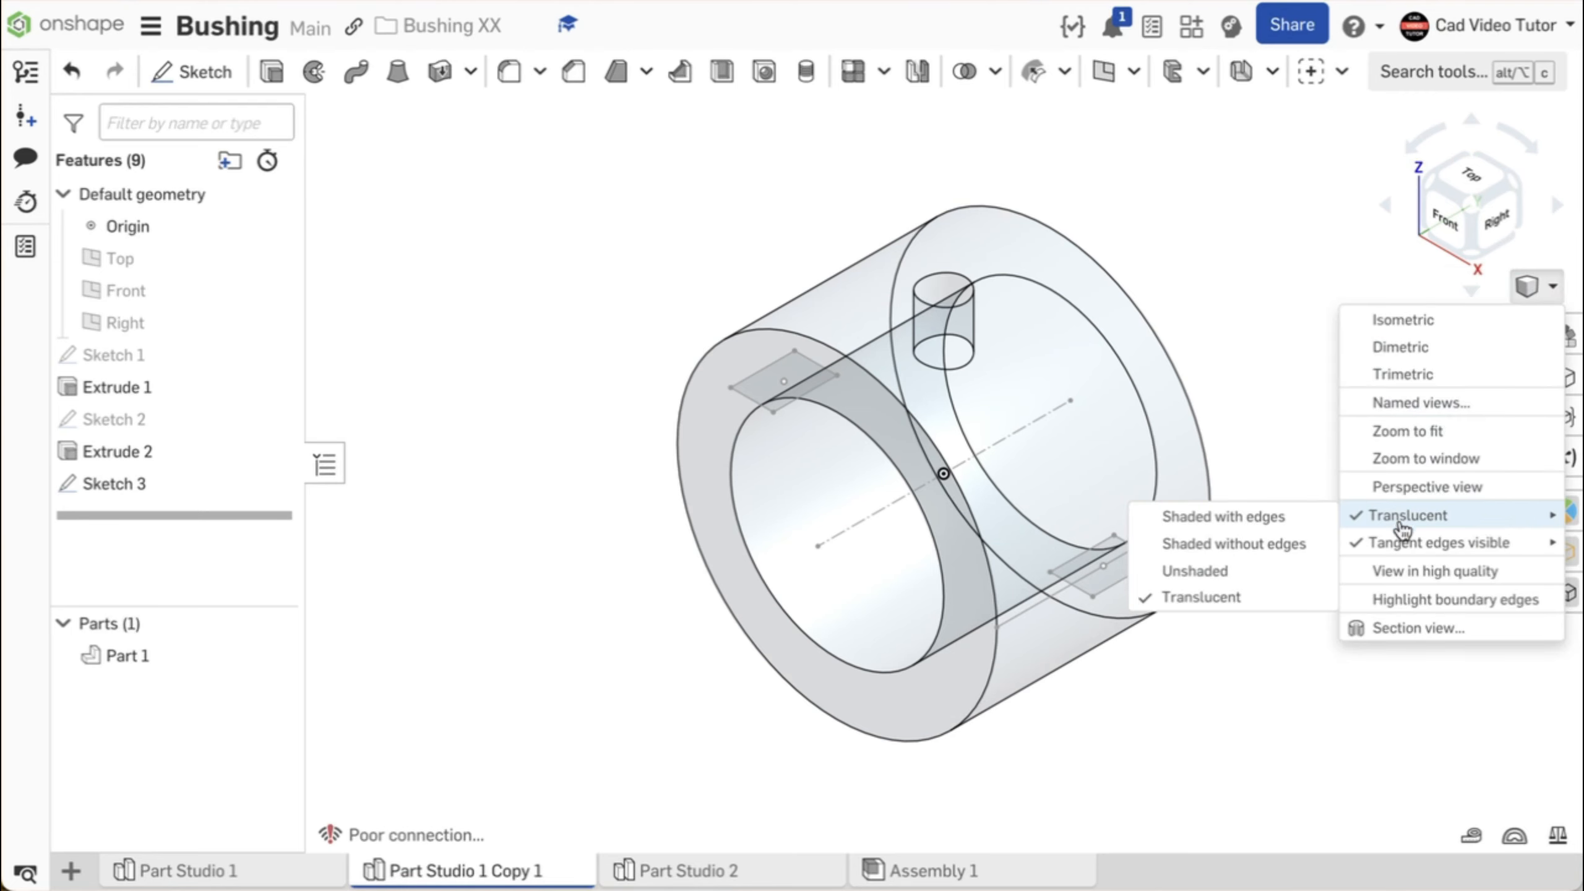
pyautogui.click(1260, 527)
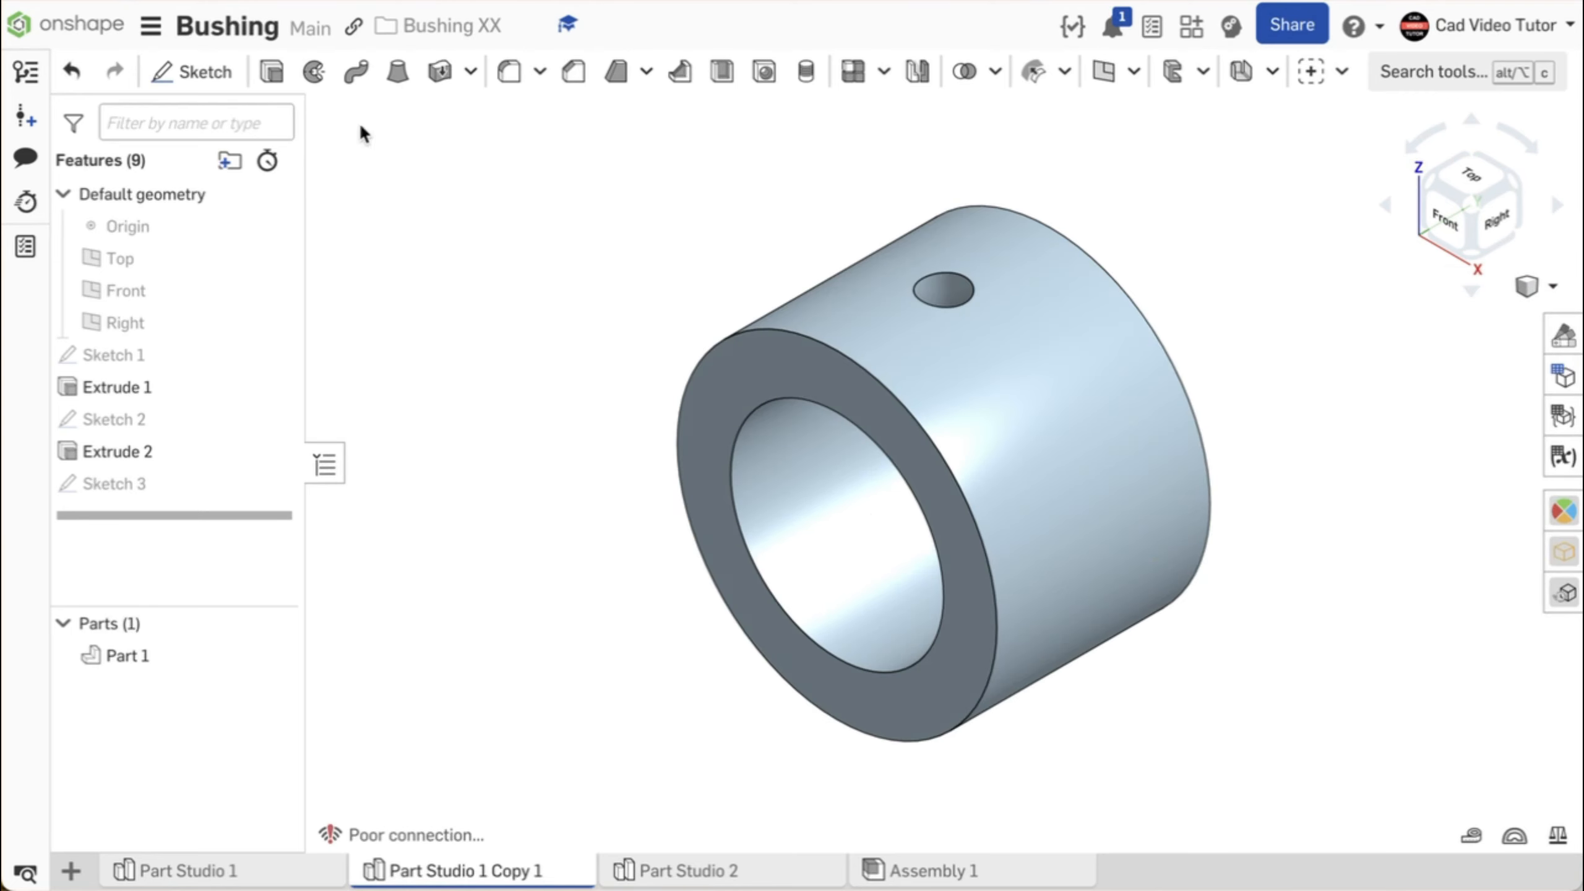
# - Cut both Sketch 3 rectangles through the bushing's sides with a symmetric Remove extrude set to Through all
pyautogui.click(272, 77)
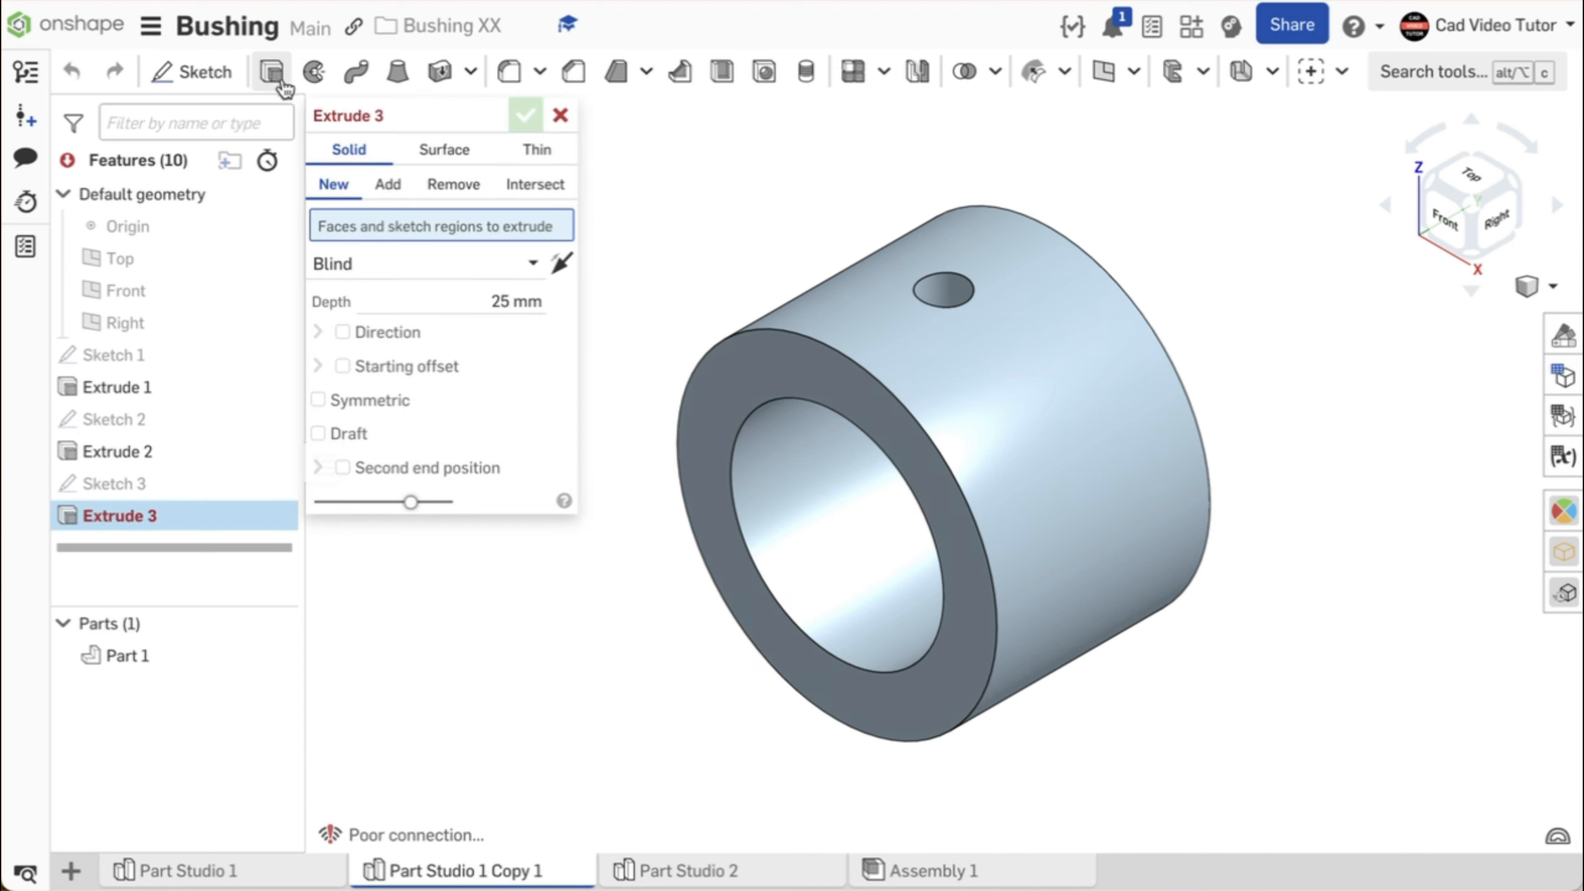
pyautogui.click(448, 193)
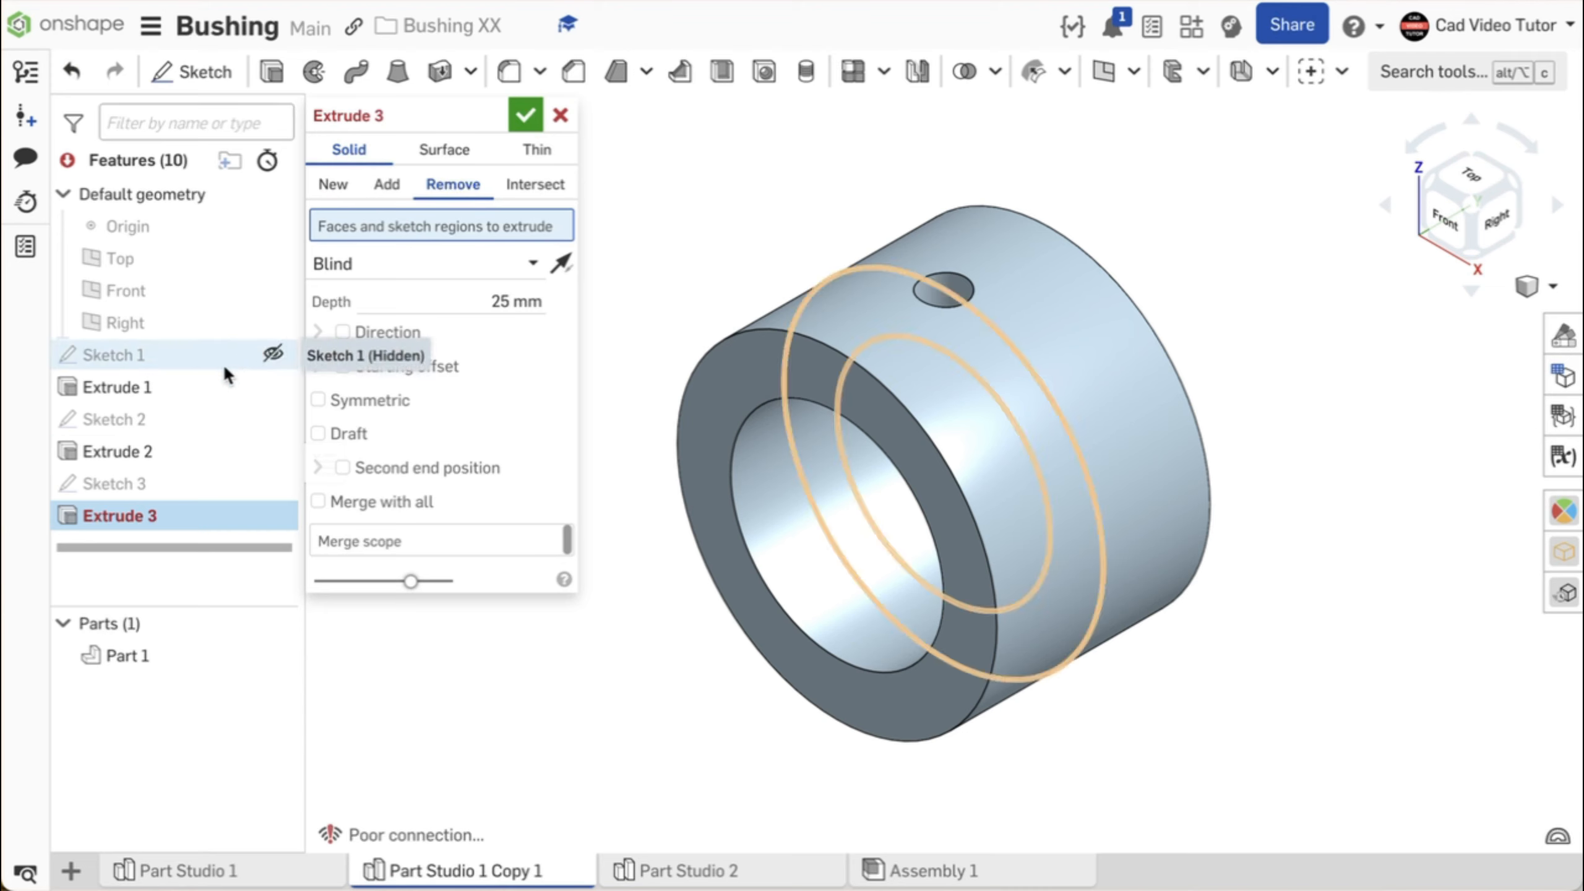
pyautogui.click(166, 482)
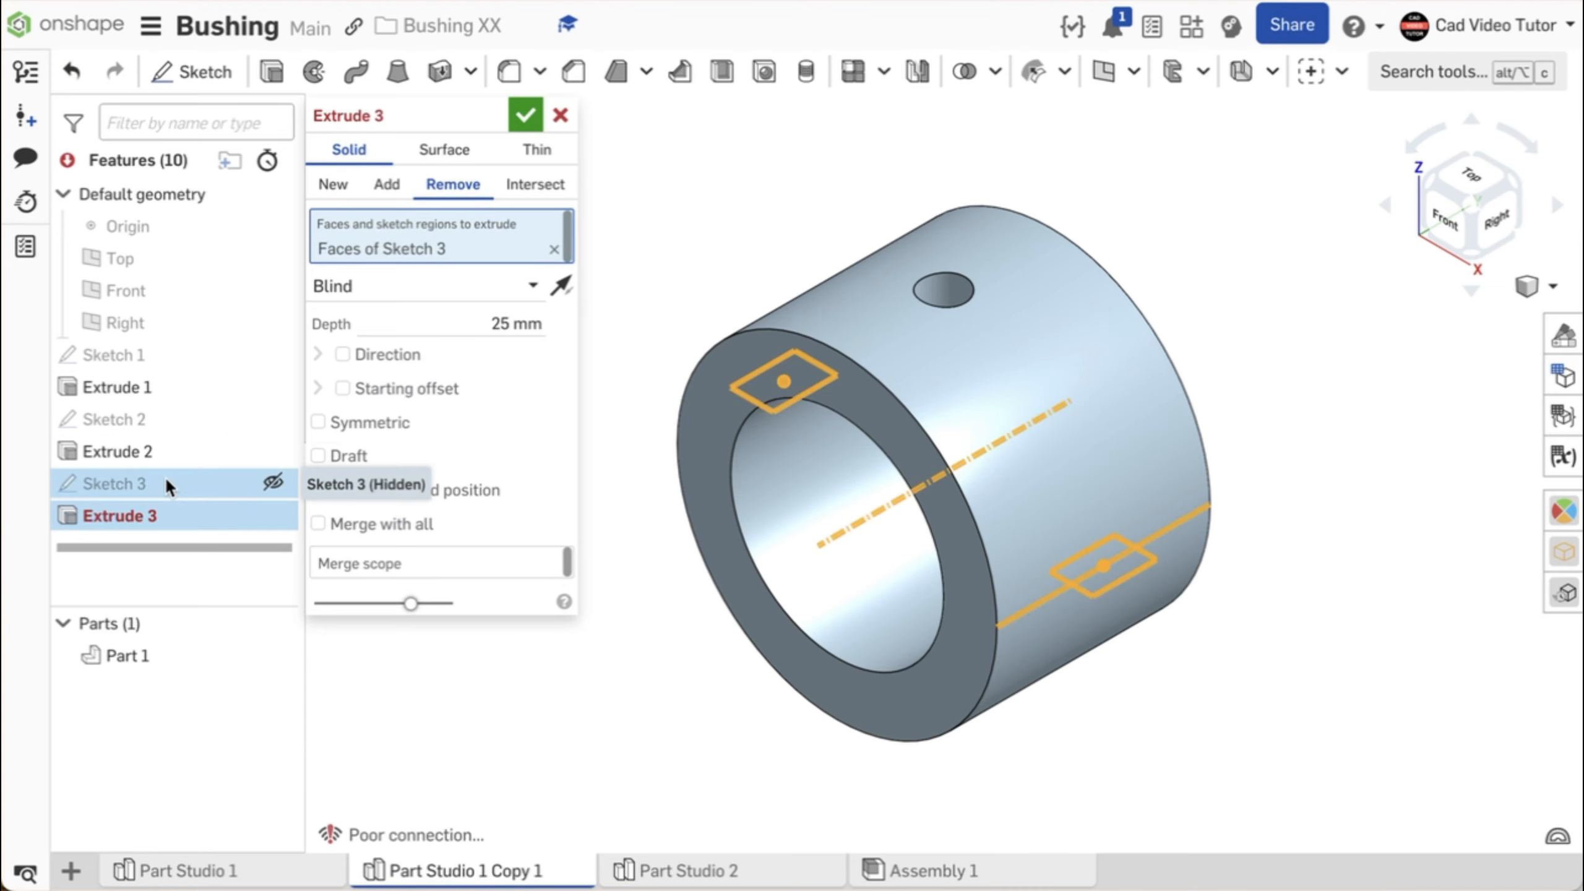
pyautogui.click(319, 424)
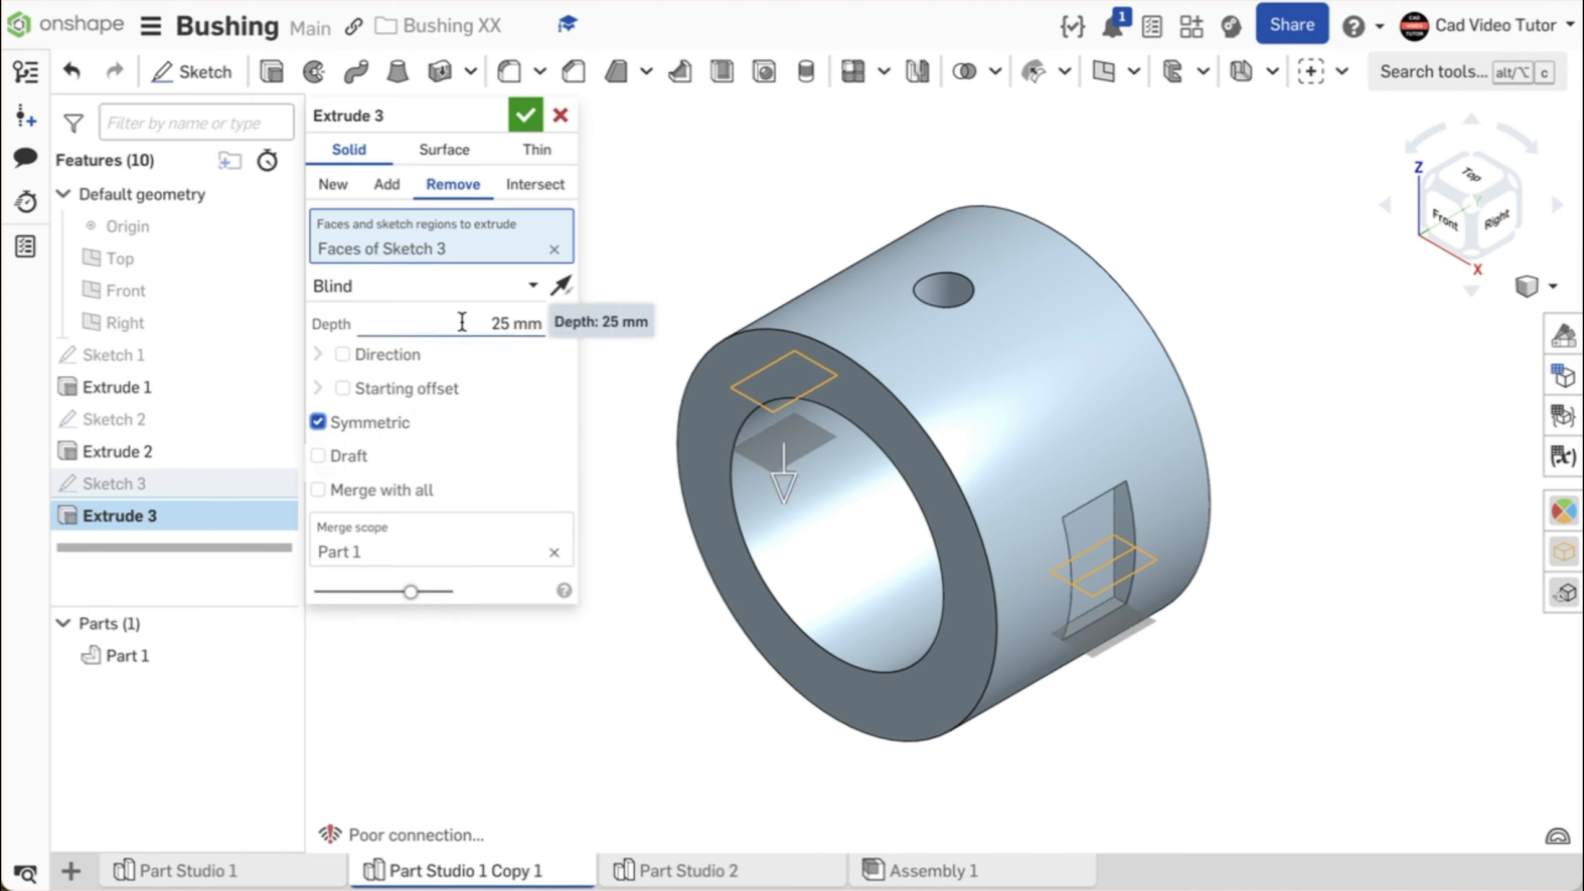
pyautogui.click(534, 284)
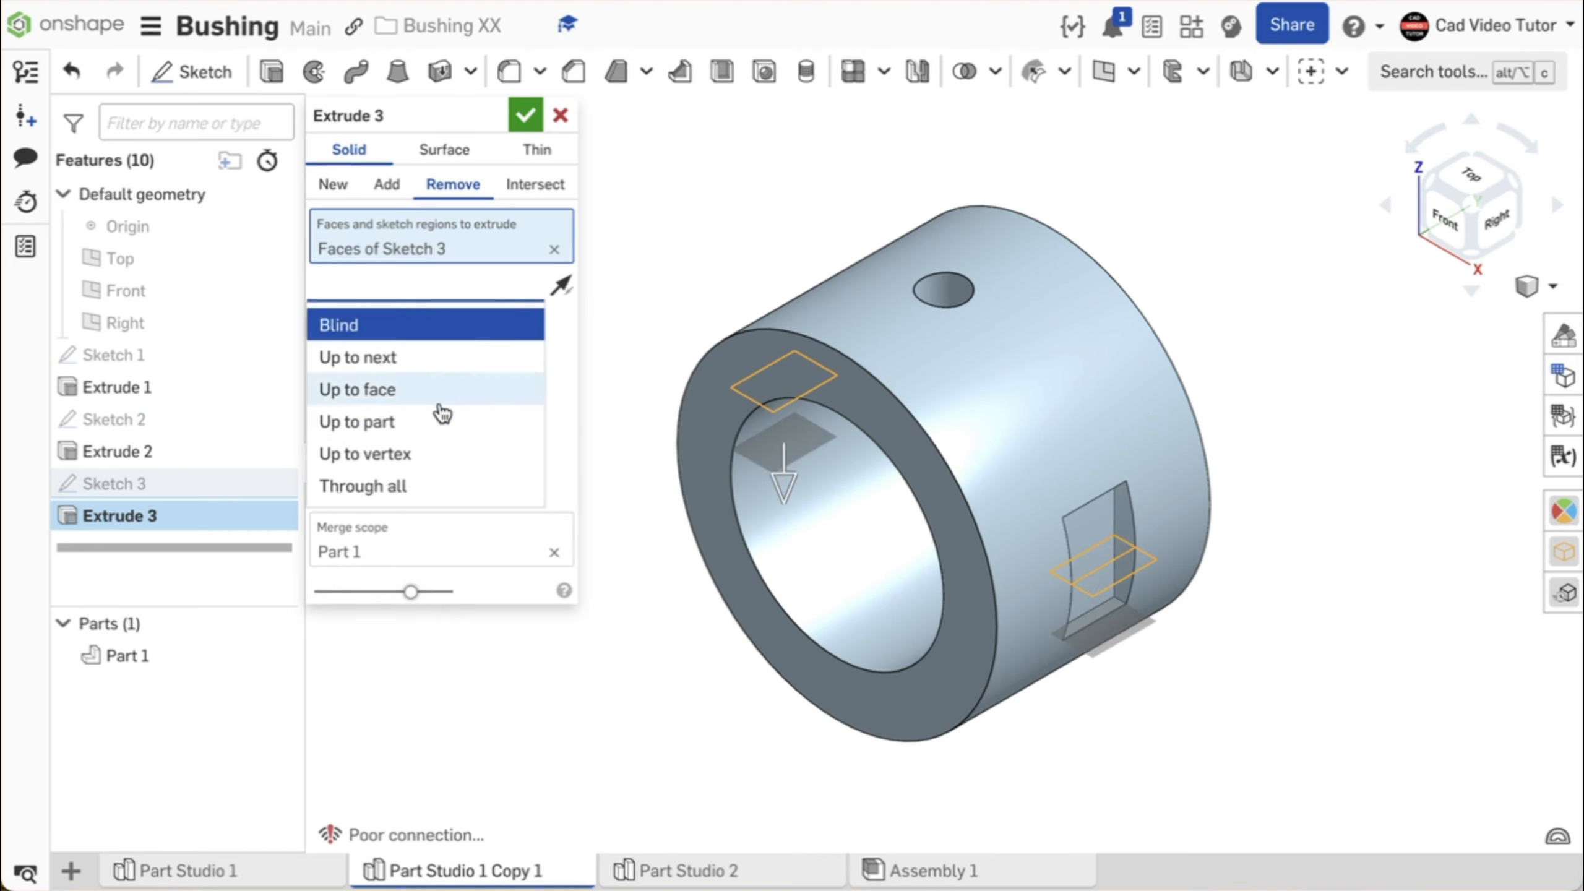
pyautogui.click(421, 487)
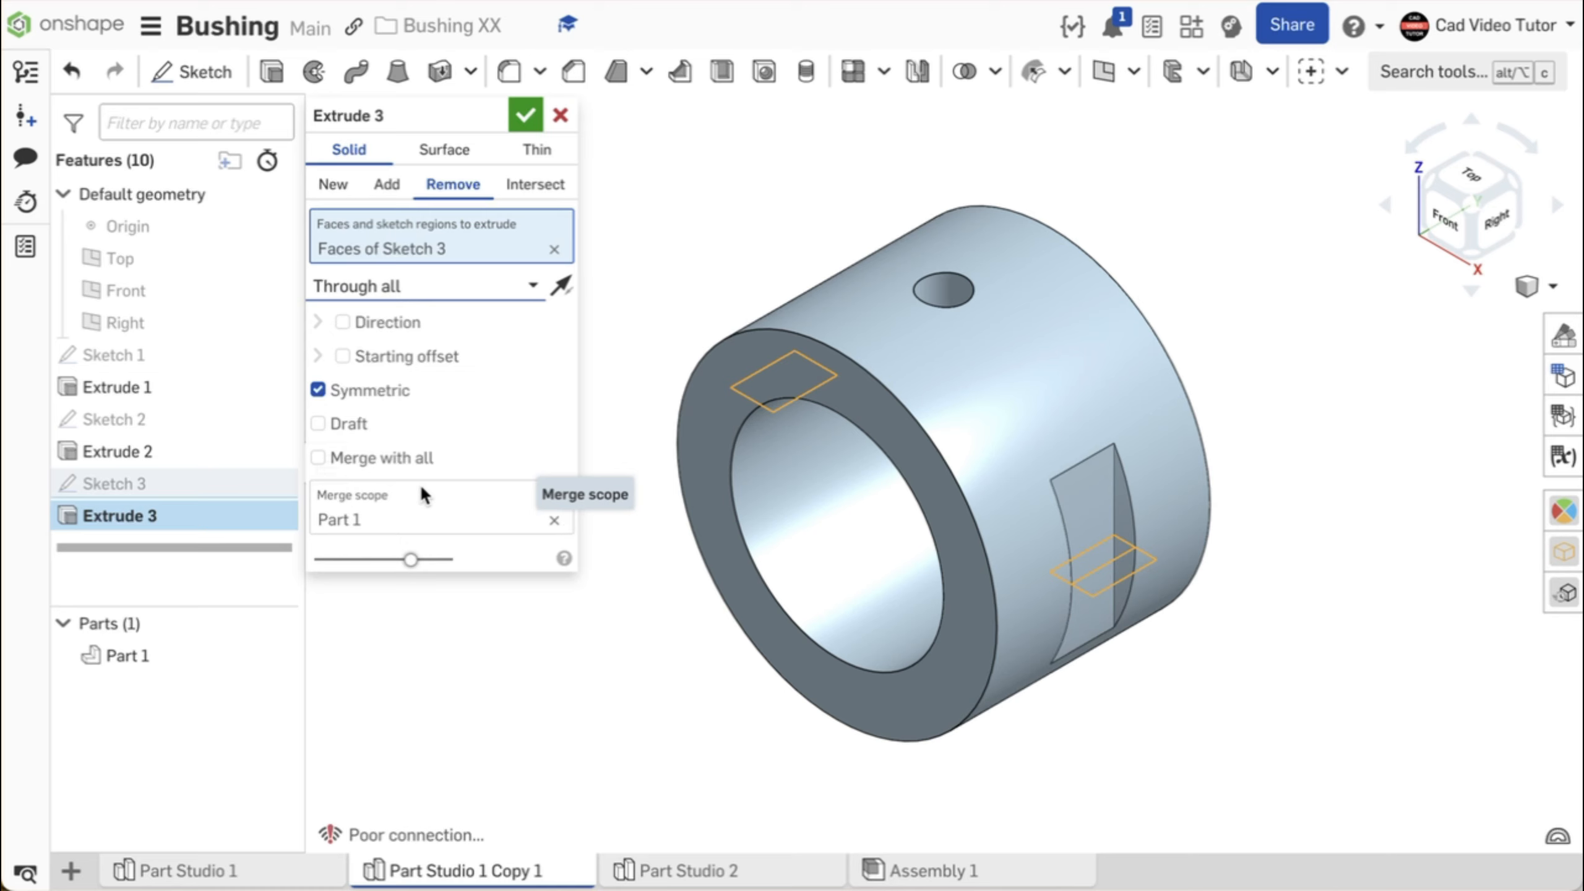
pyautogui.moveTo(617, 500)
pyautogui.mouseDown(button='right')
pyautogui.moveTo(760, 506)
pyautogui.moveTo(633, 474)
pyautogui.mouseUp(button='right')
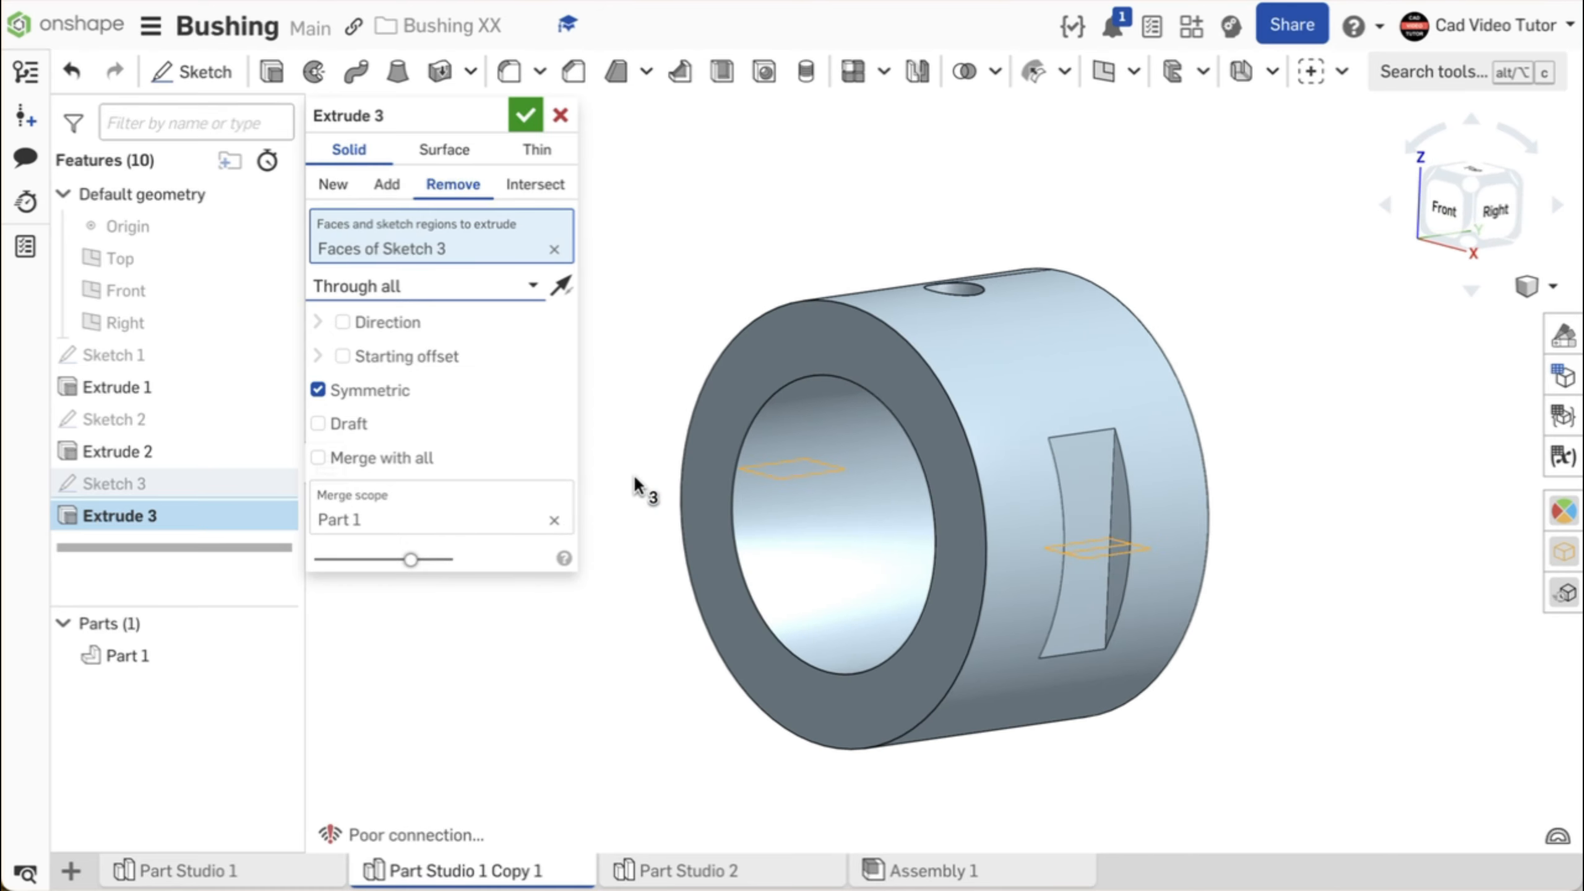
pyautogui.click(531, 111)
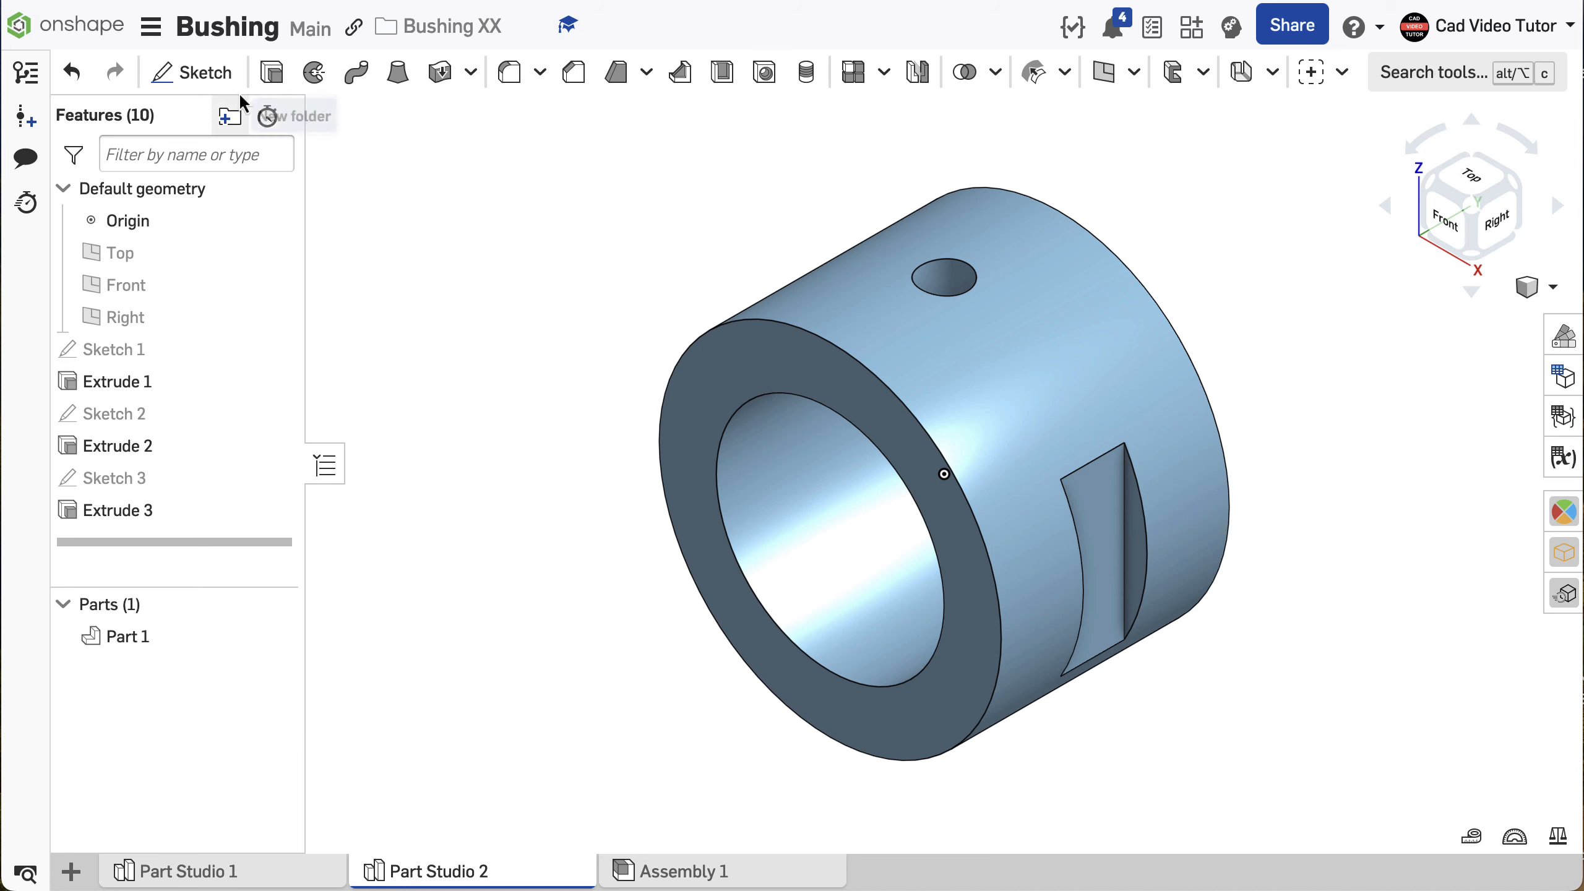
# - Start a new sketch on the bushing's front ring face and view it normal to the sketch plane
pyautogui.click(212, 73)
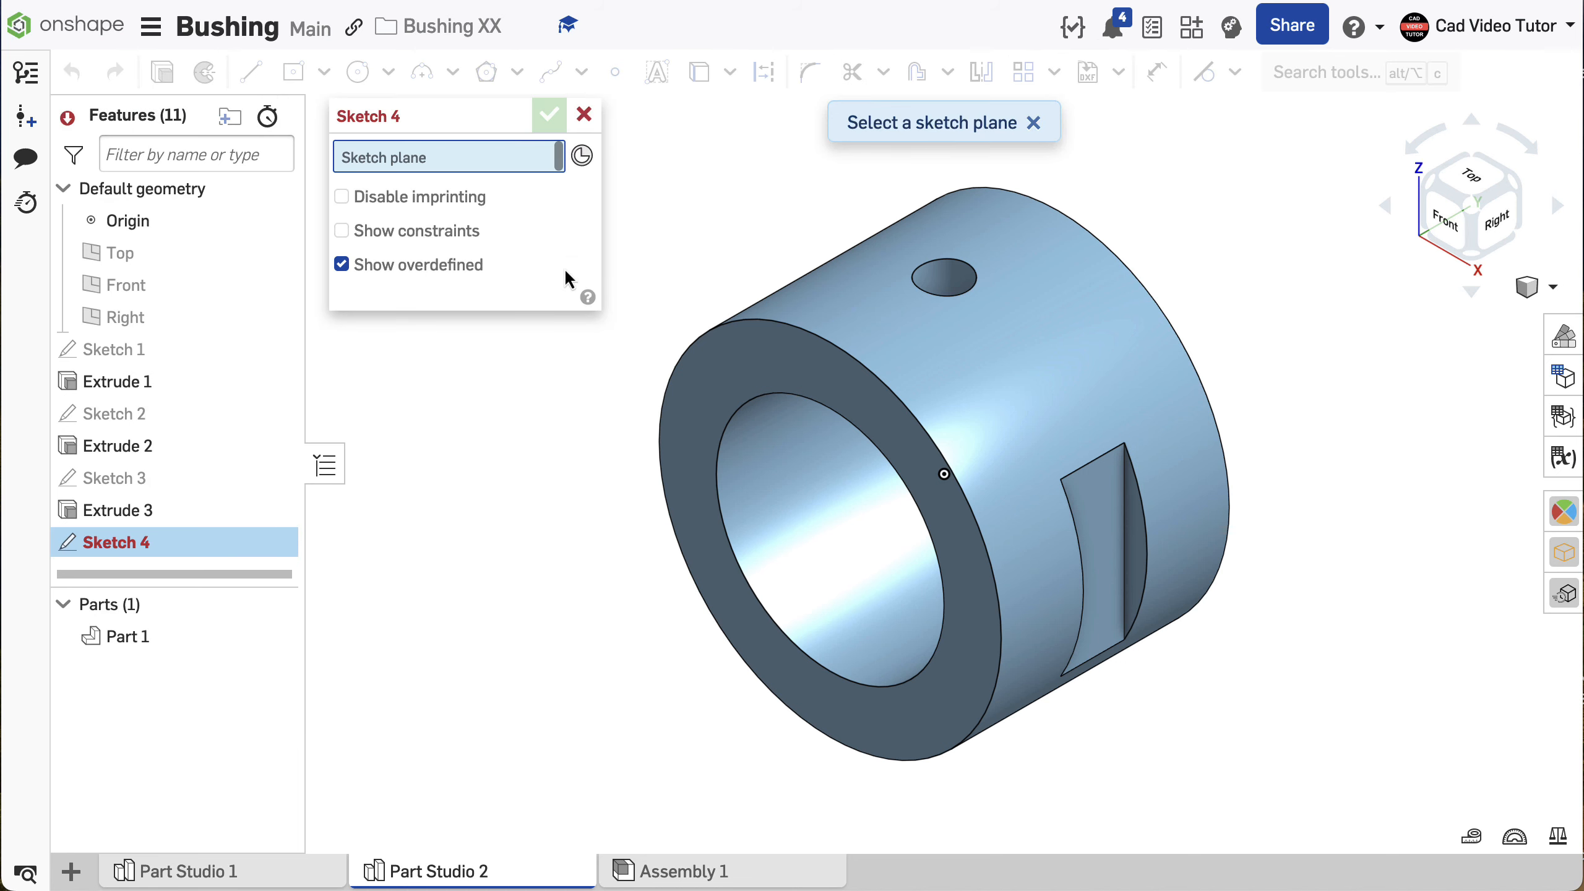
pyautogui.click(757, 375)
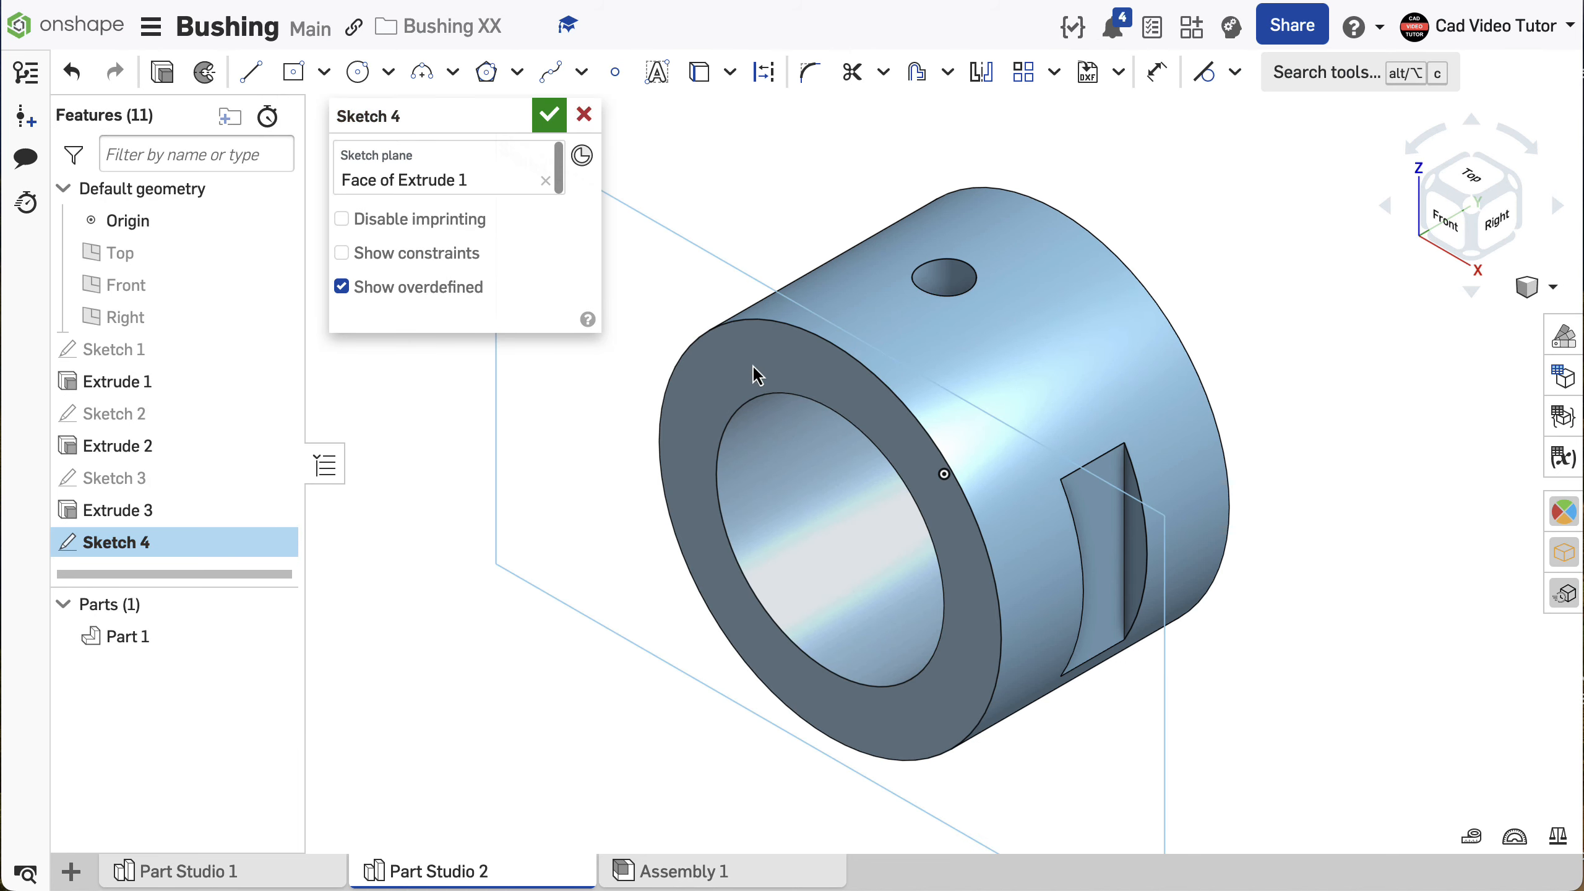
pyautogui.press('n')
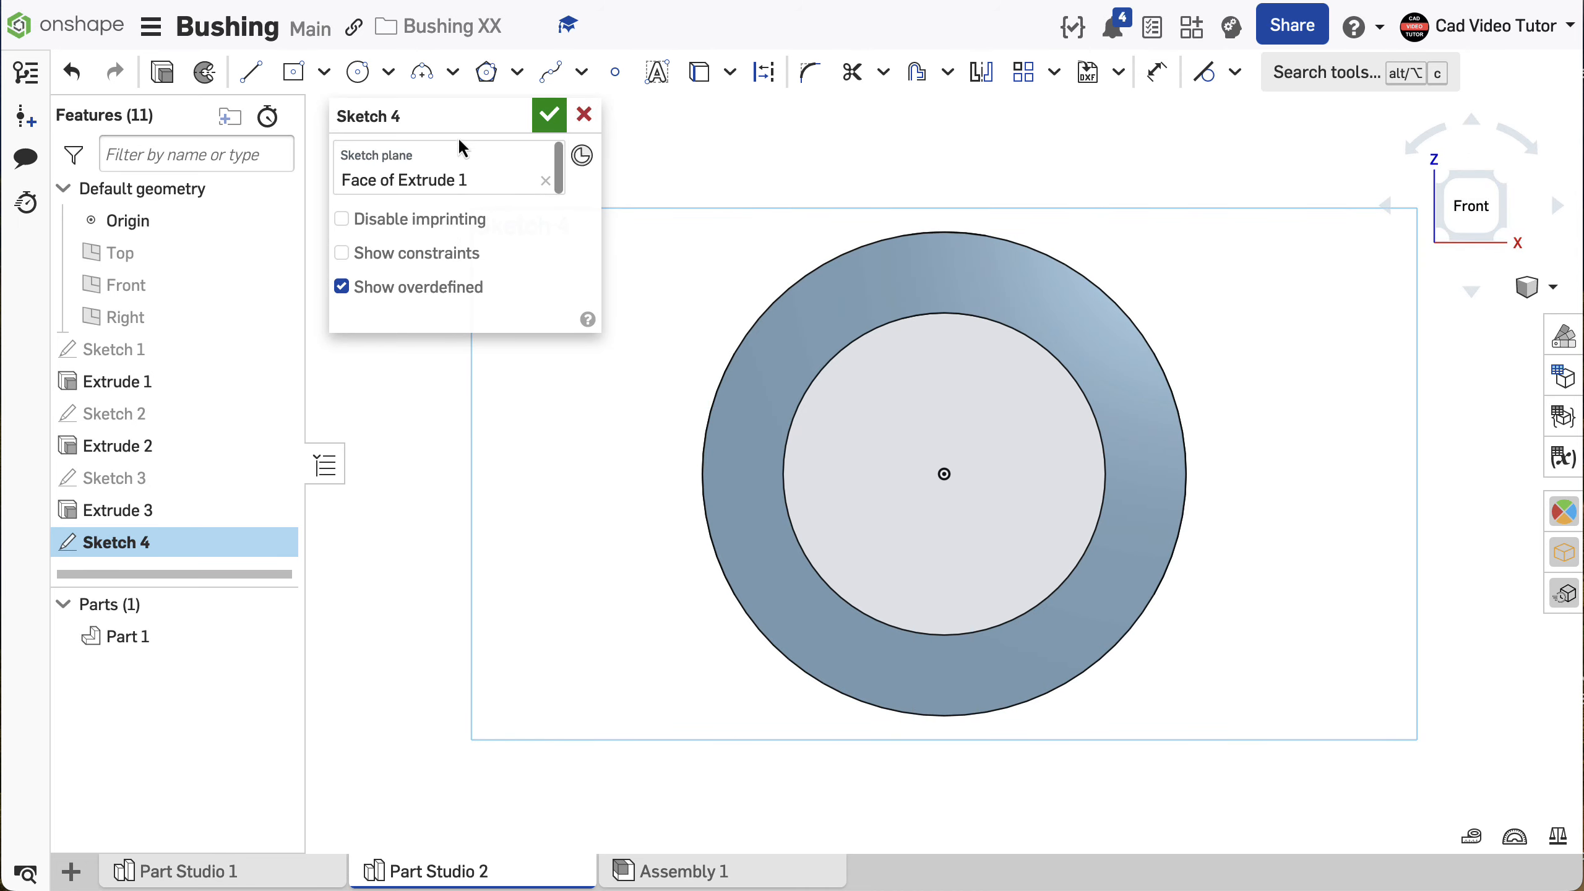
# - Sketch a center point rectangle about 89 mm wide and 32 mm high, centered on the origin of the ring face
pyautogui.click(324, 73)
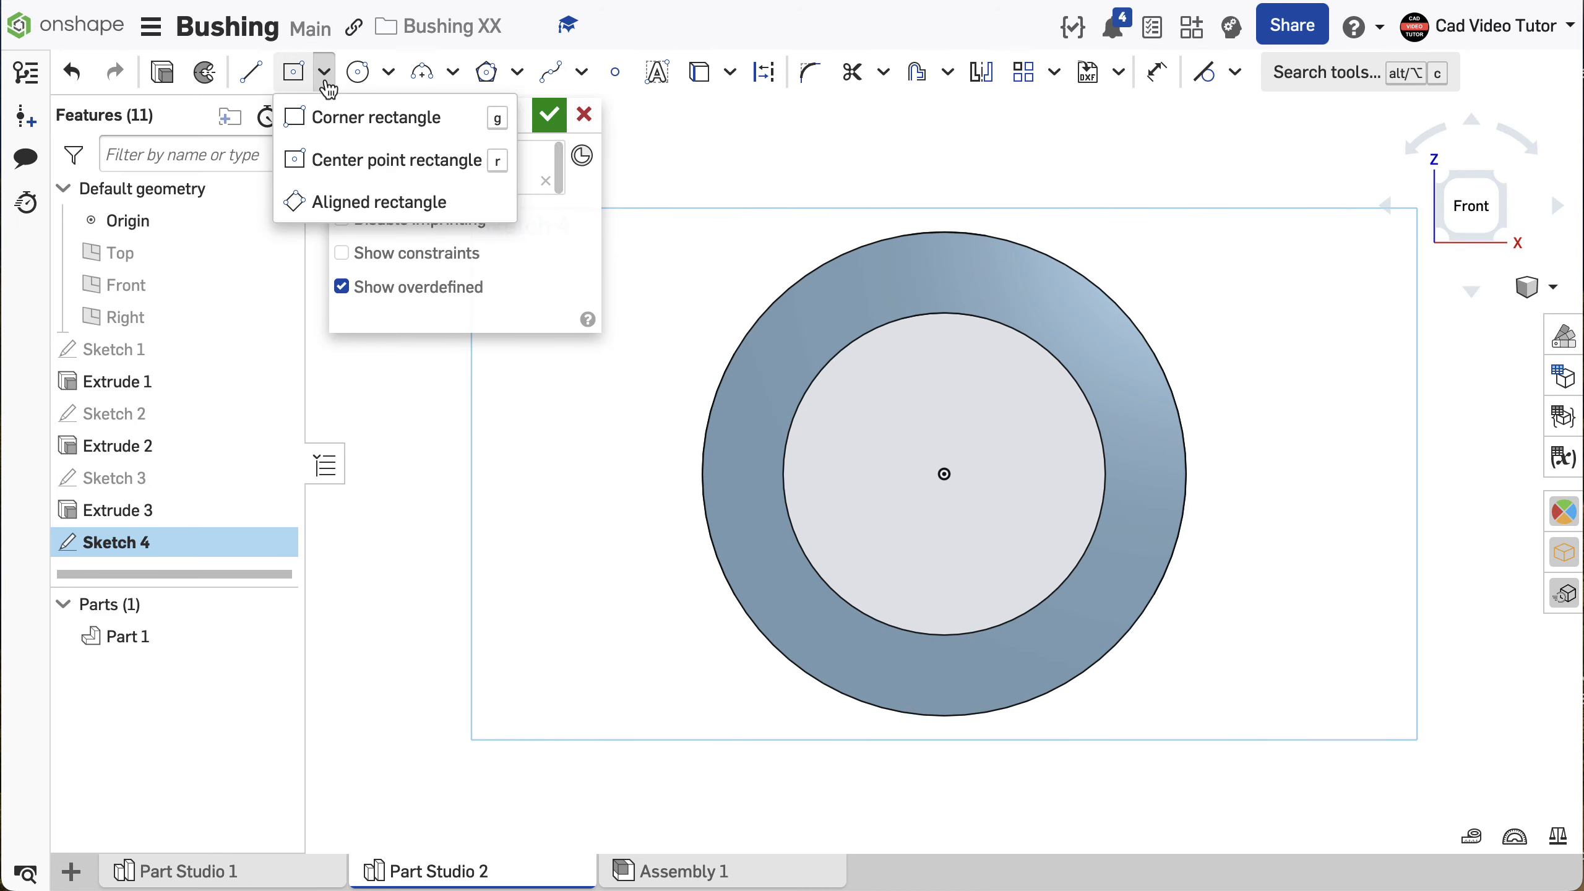
pyautogui.click(321, 160)
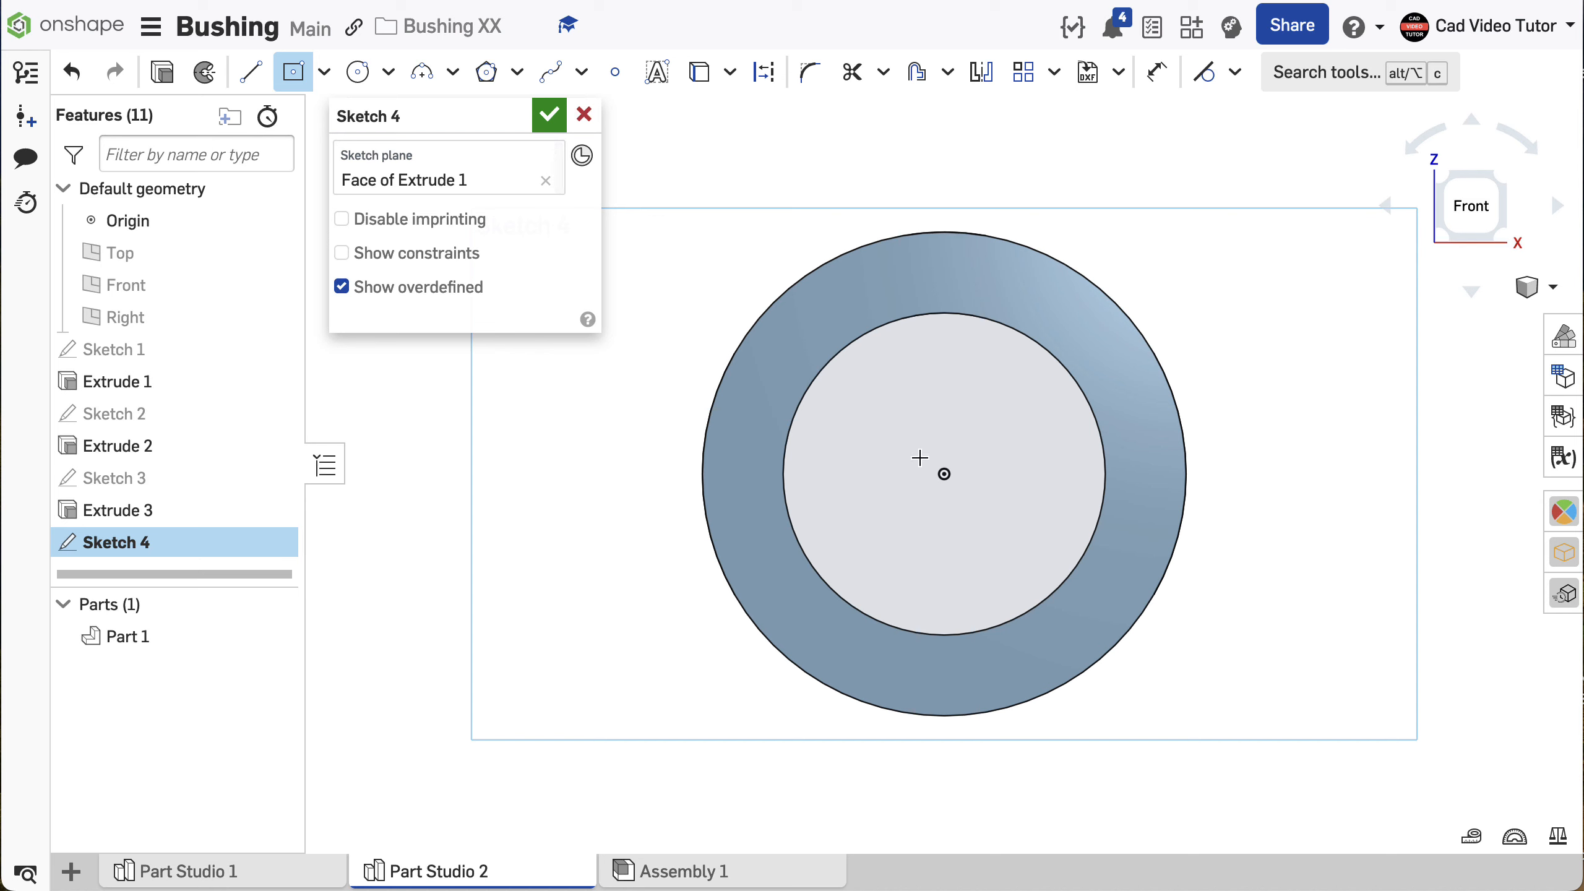
pyautogui.click(944, 474)
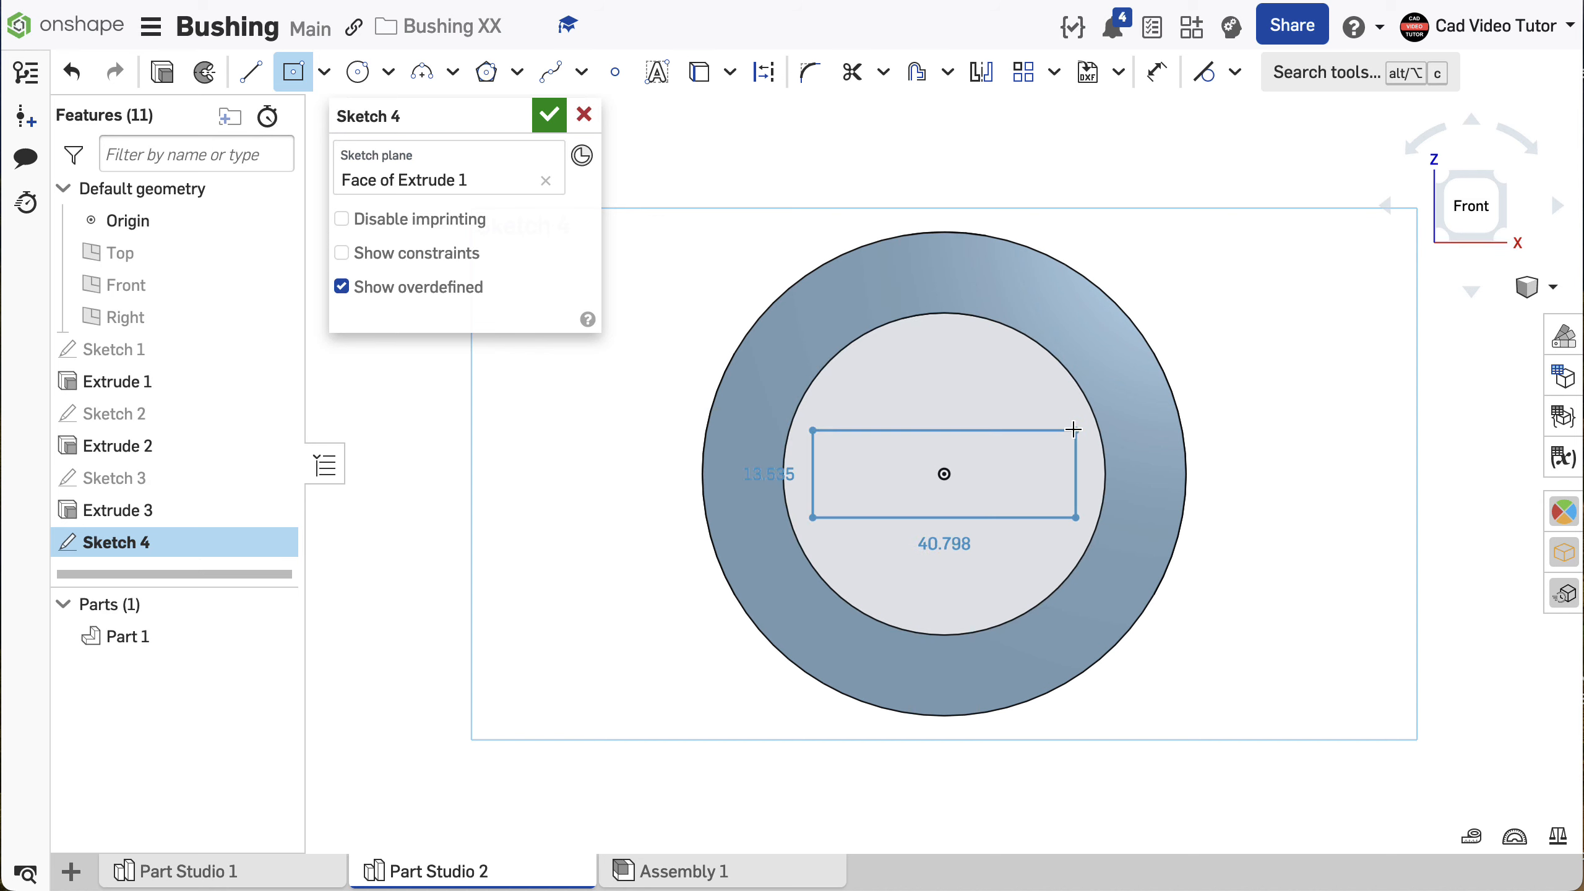
pyautogui.click(1231, 370)
pyautogui.rightClick(1275, 366)
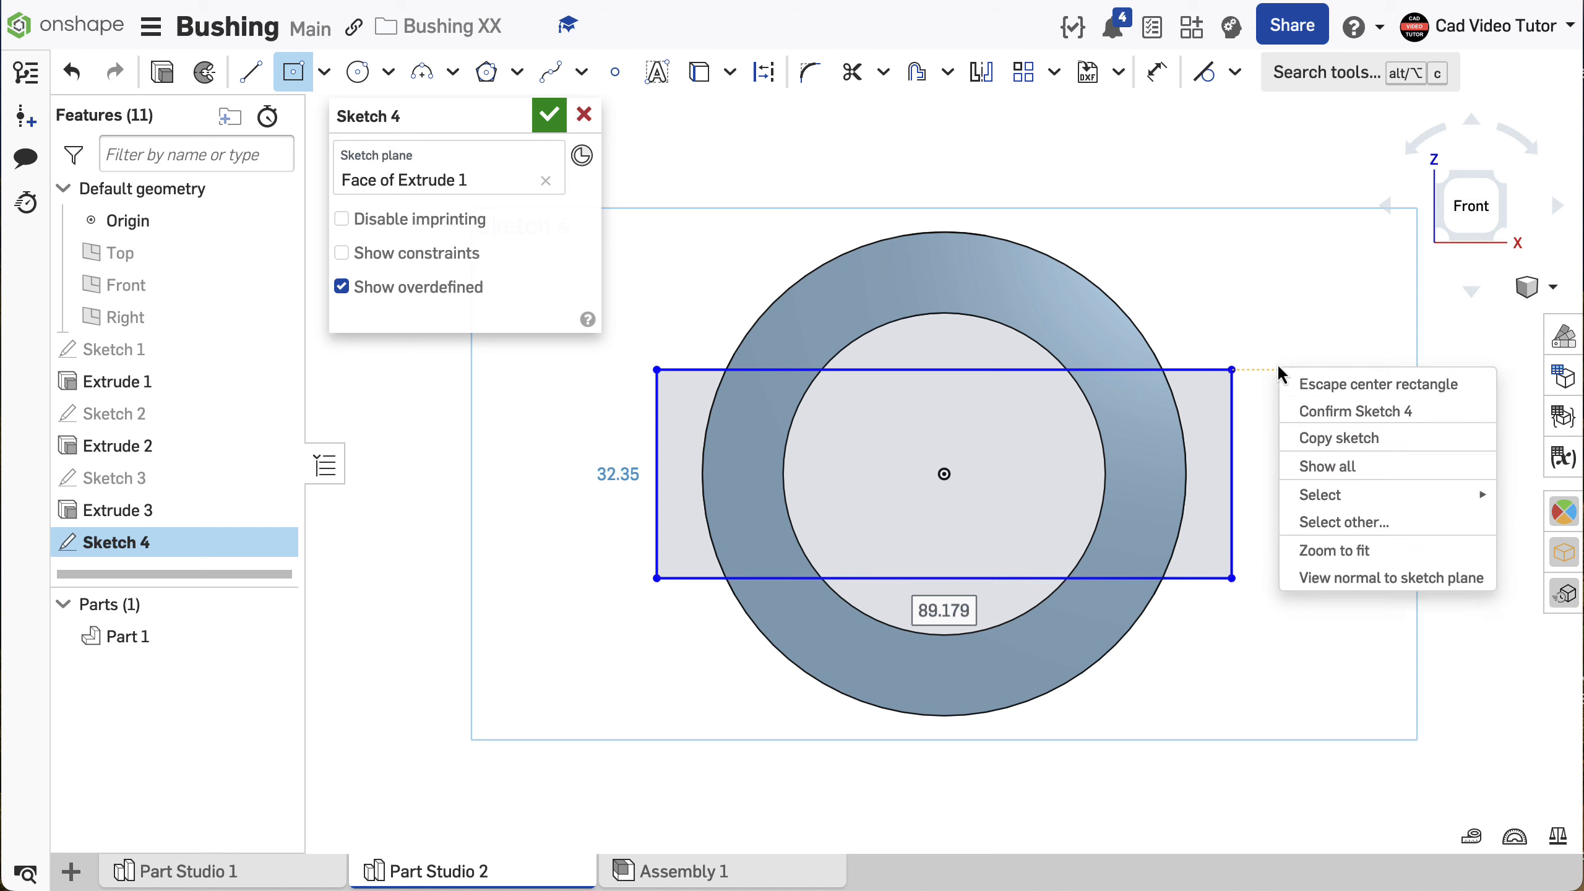
pyautogui.click(1296, 385)
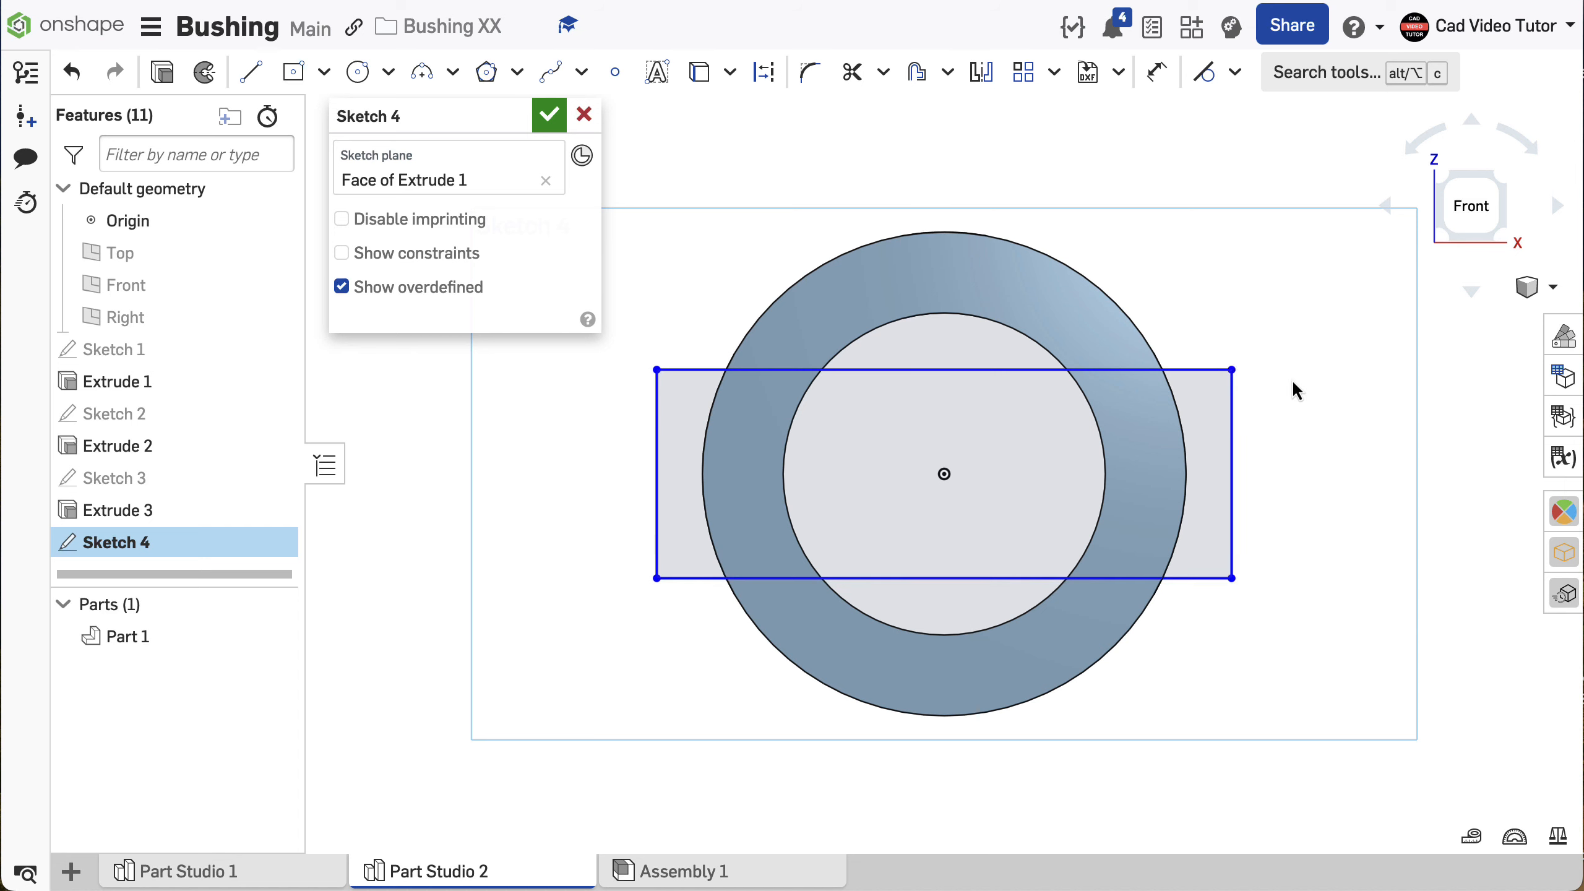
# - Dimension the height of the rectangle to 25 mm
pyautogui.click(1158, 74)
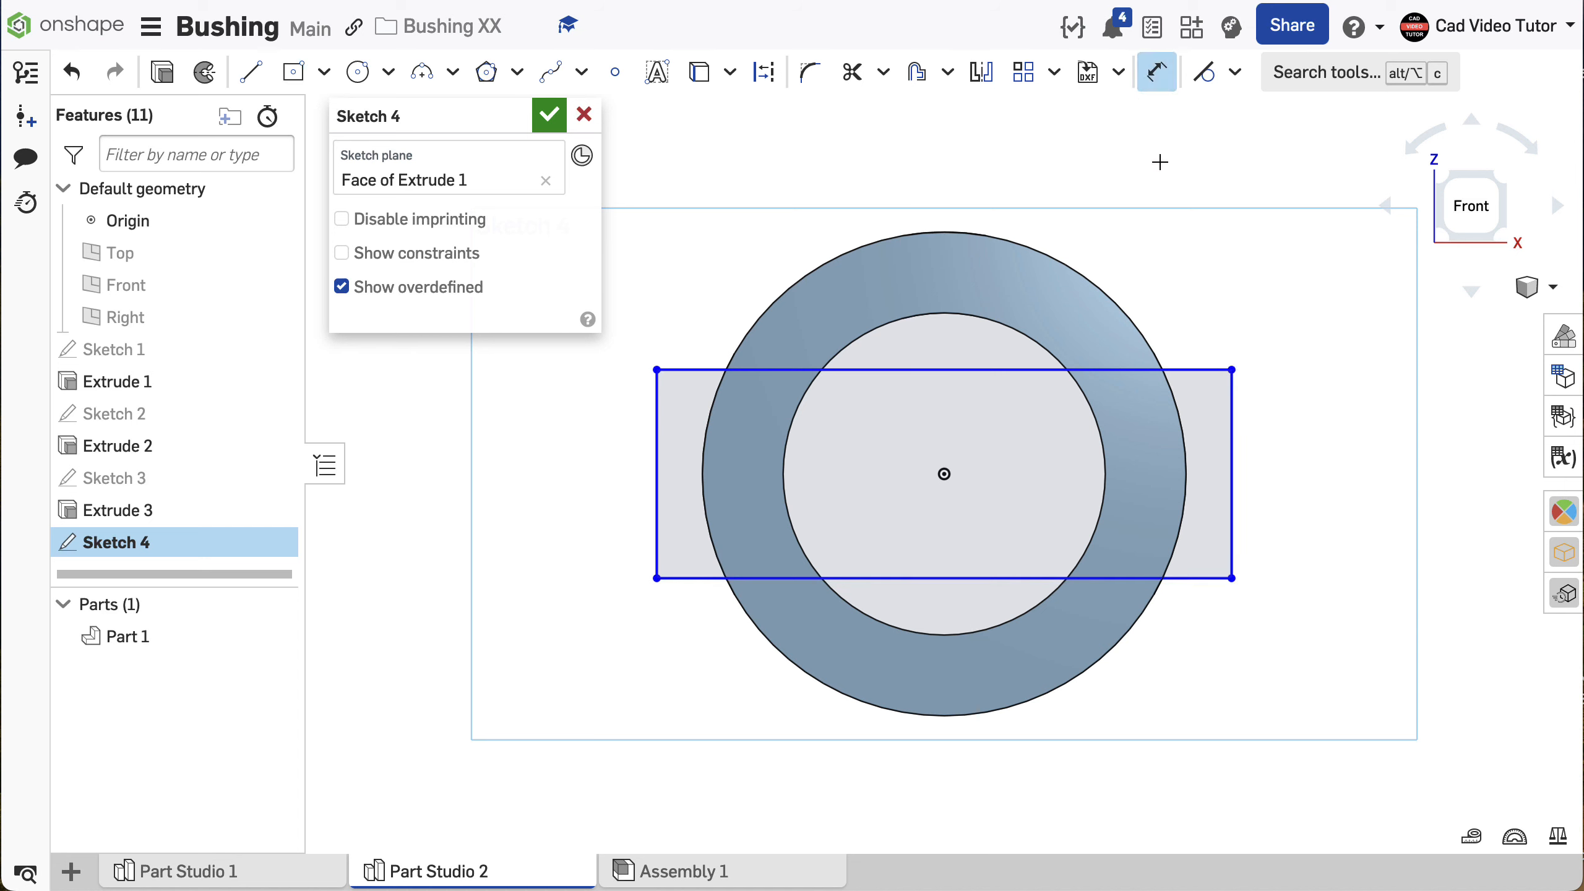
pyautogui.click(1233, 439)
pyautogui.click(1286, 476)
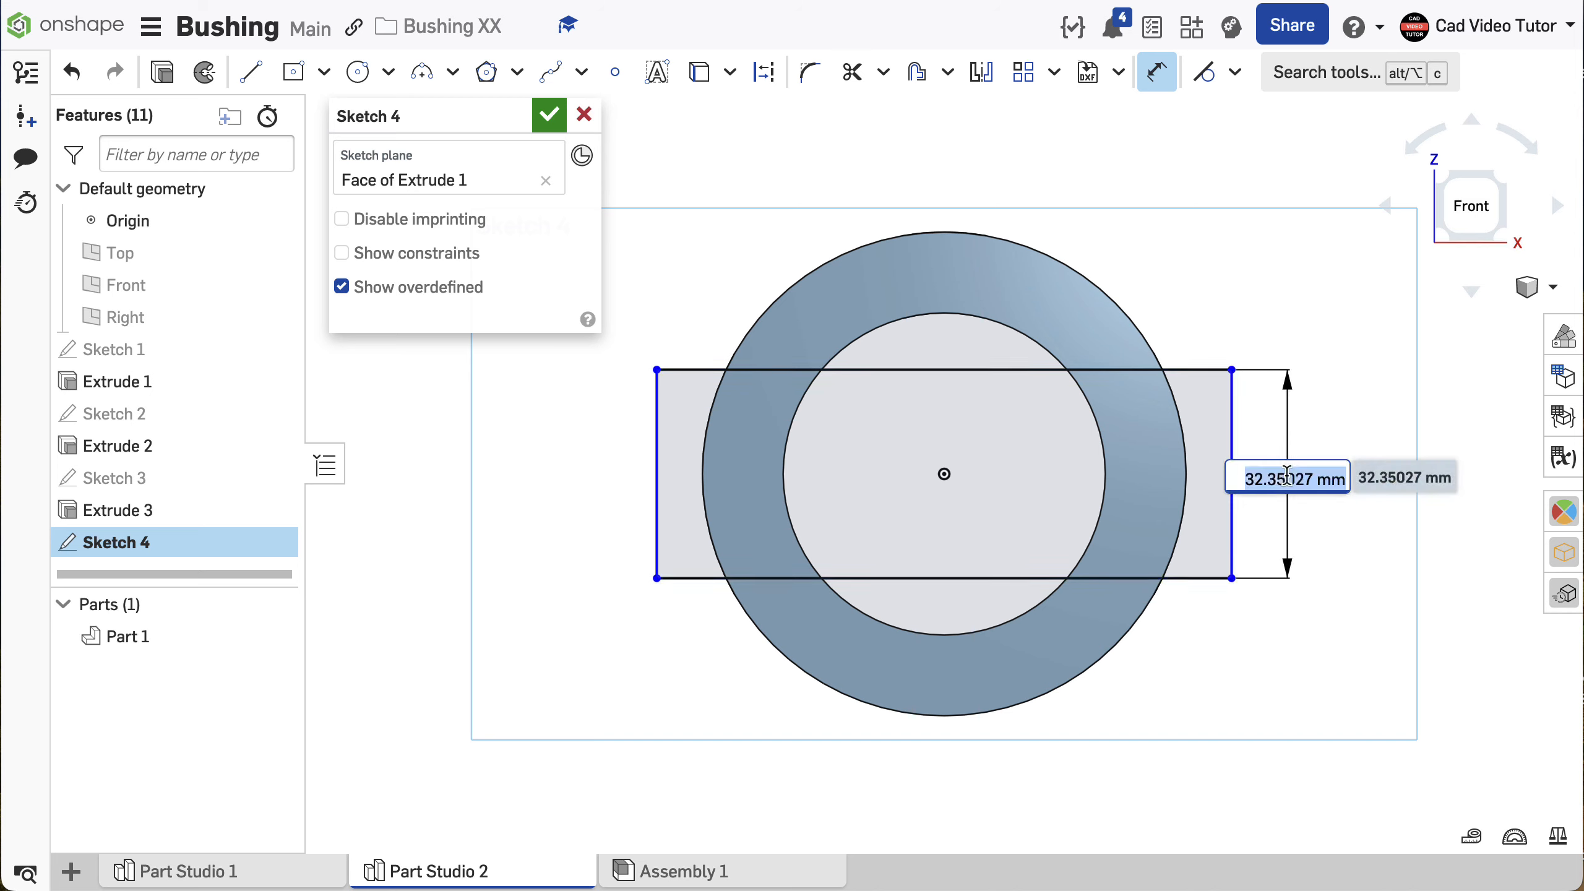
pyautogui.write('25')
pyautogui.press('Return')
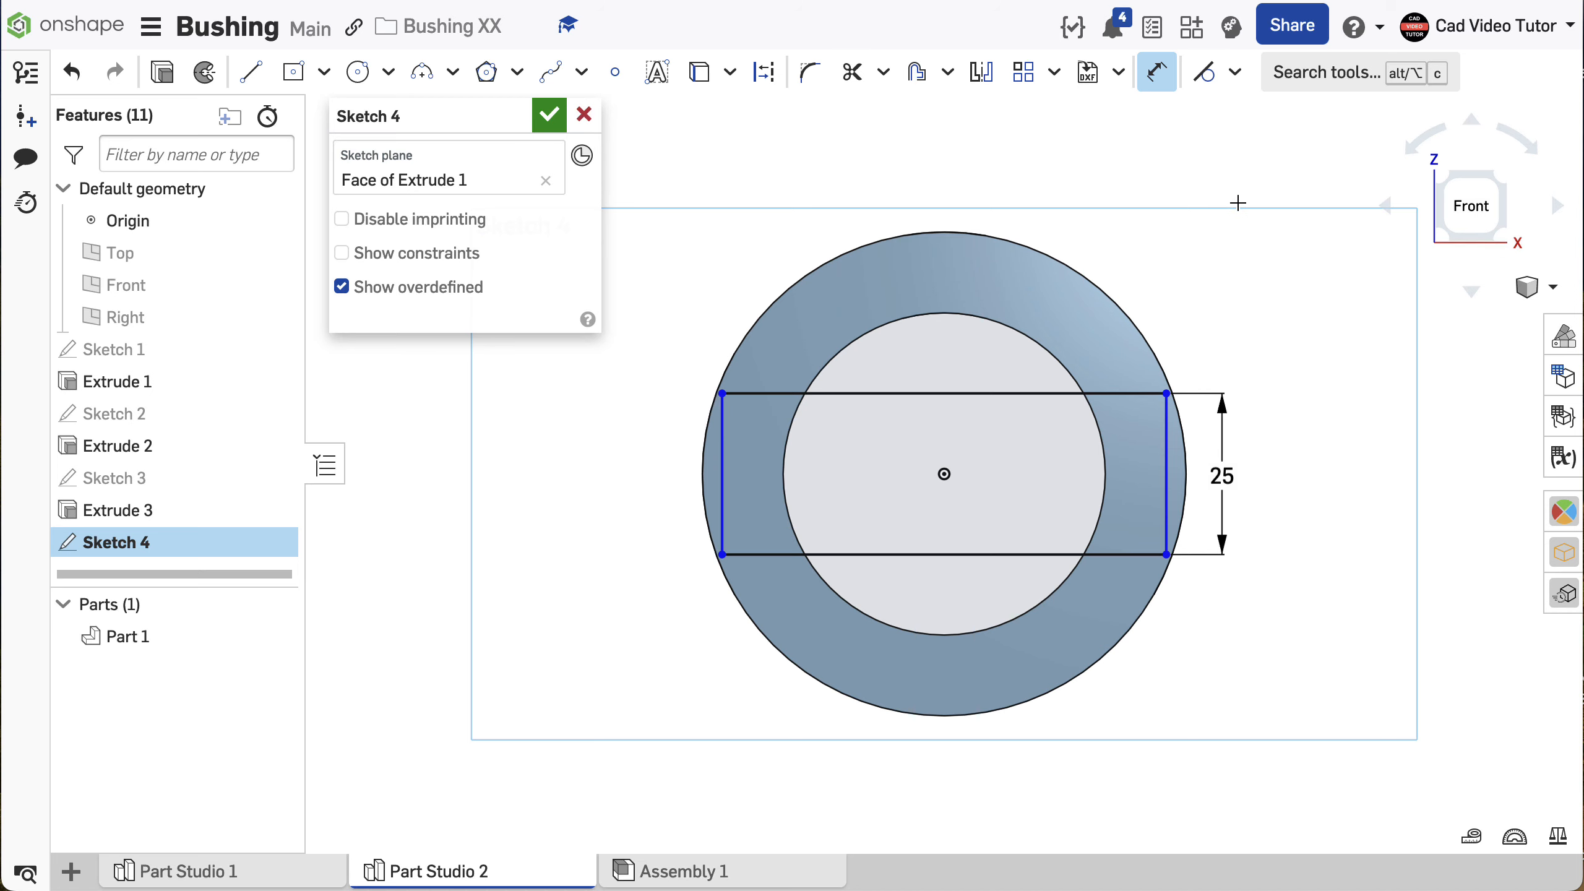
# - Constrain the rectangle's vertical side tangent to the ring's outer circular edge and finish the sketch
pyautogui.click(1235, 72)
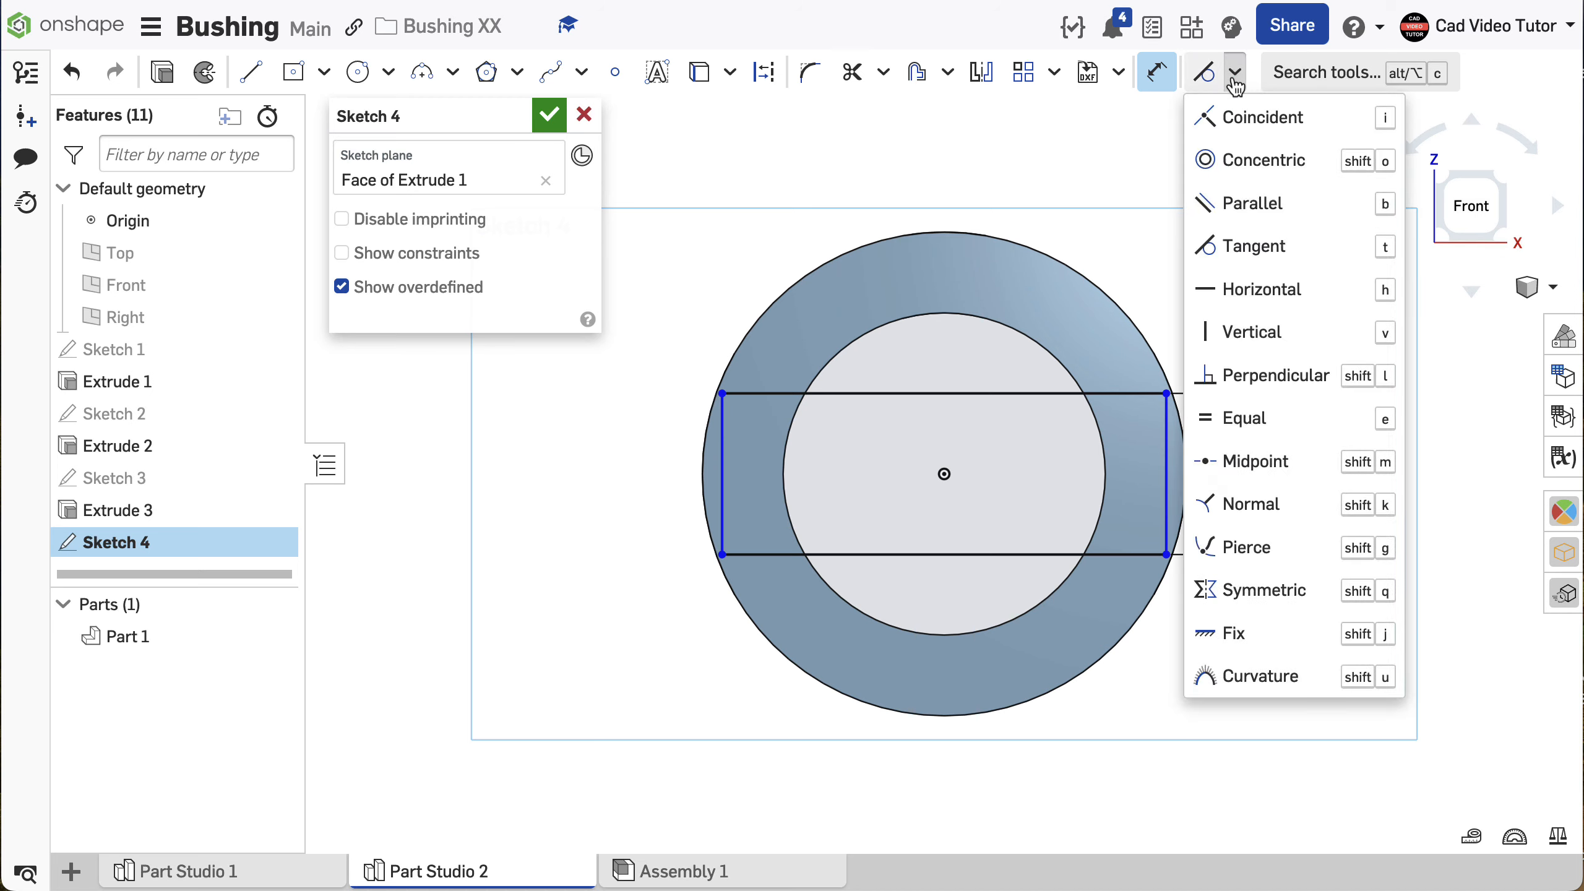
pyautogui.click(1257, 244)
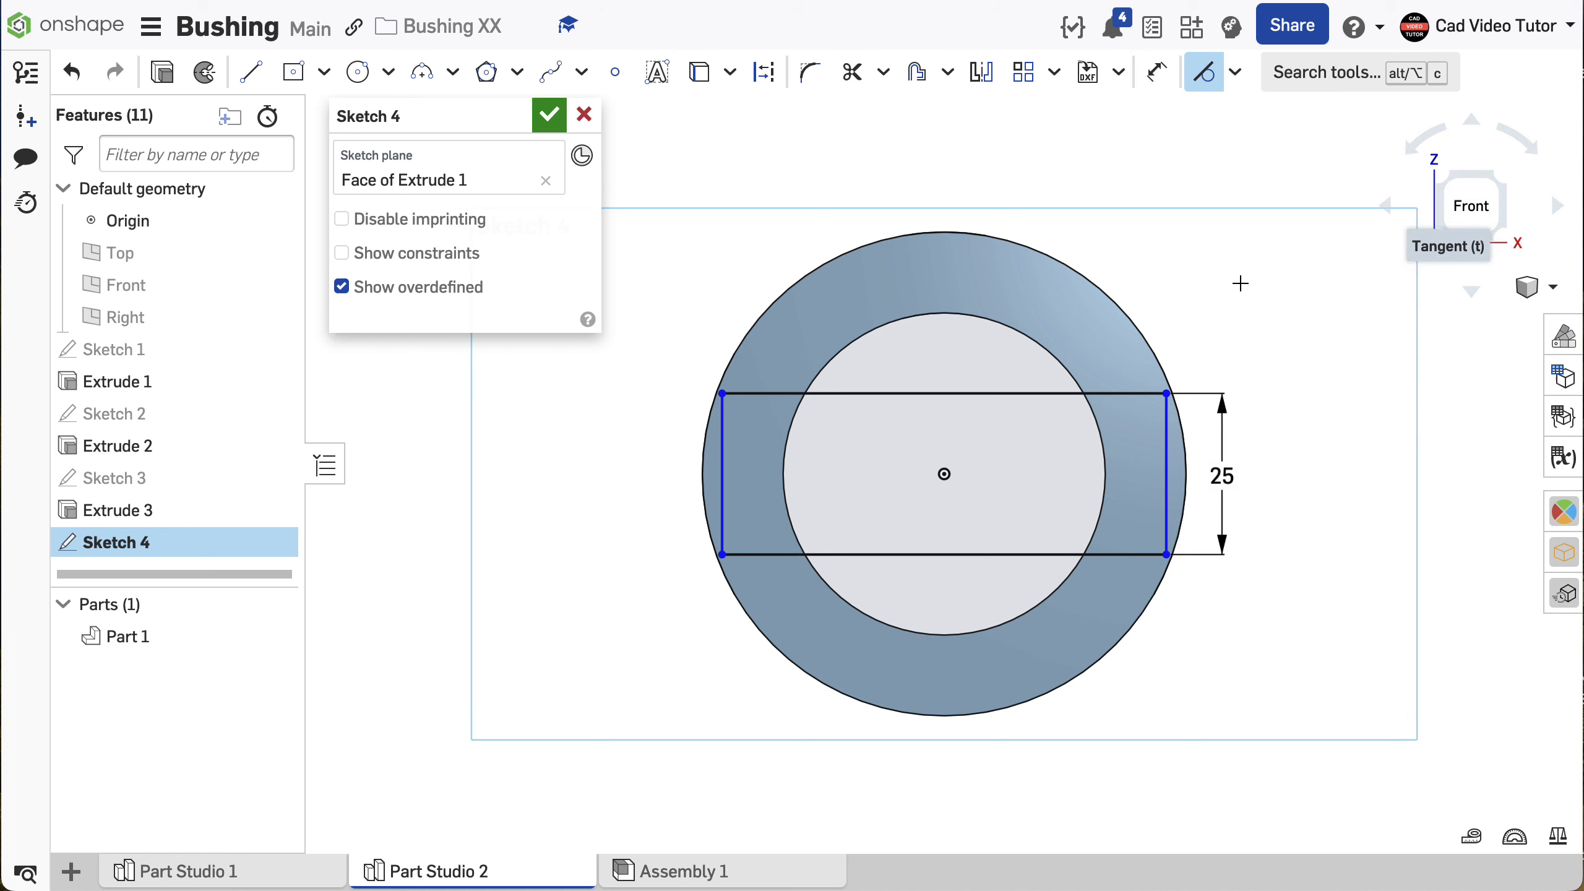
pyautogui.click(1168, 431)
pyautogui.click(1156, 361)
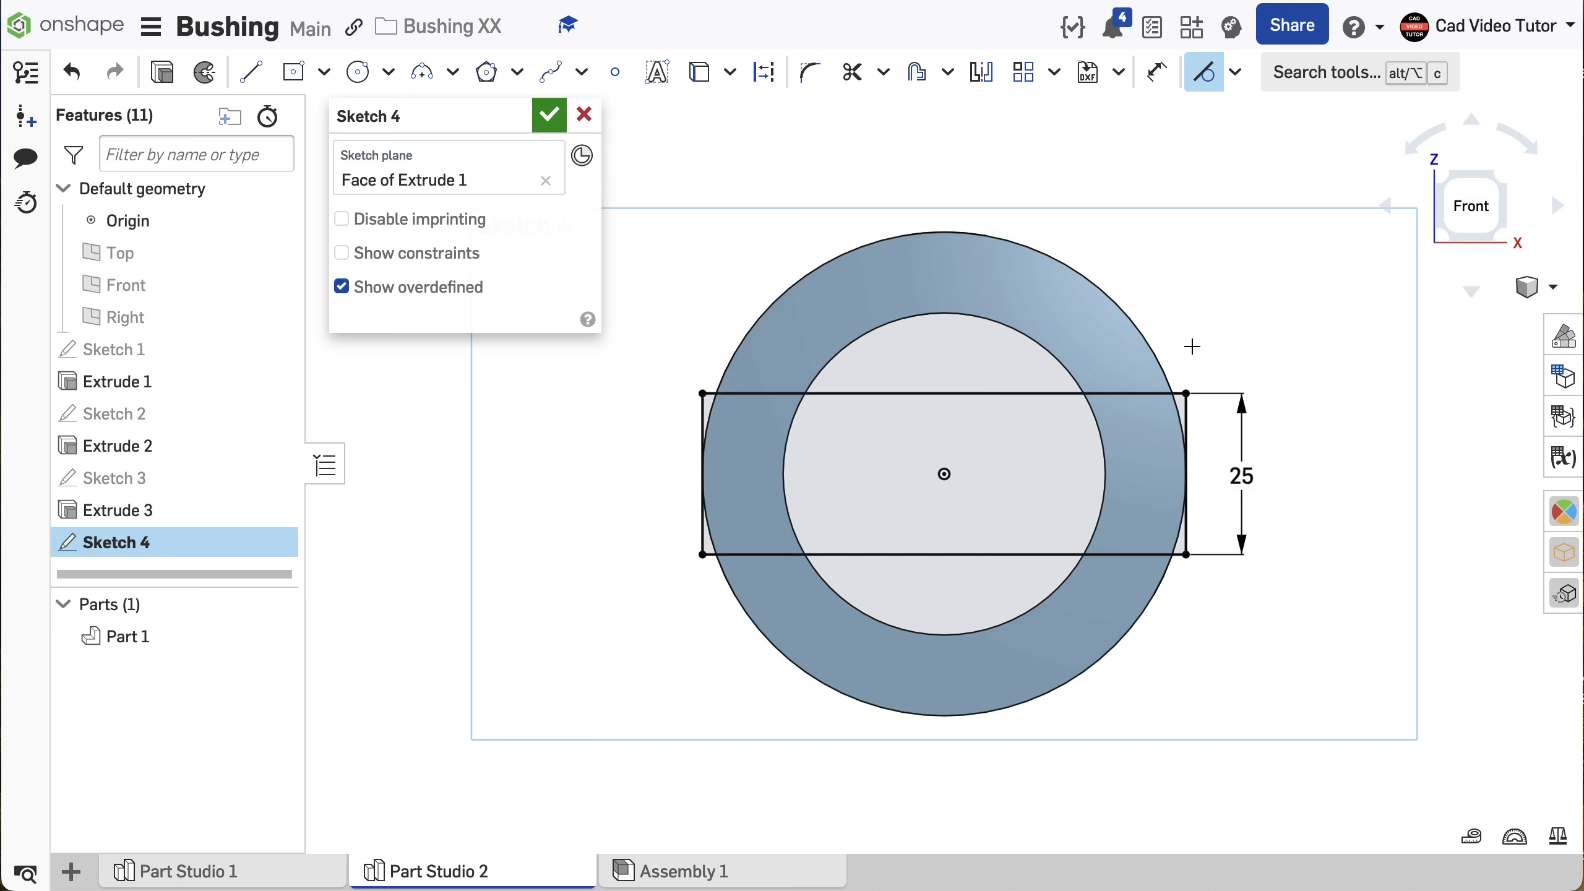
pyautogui.click(550, 116)
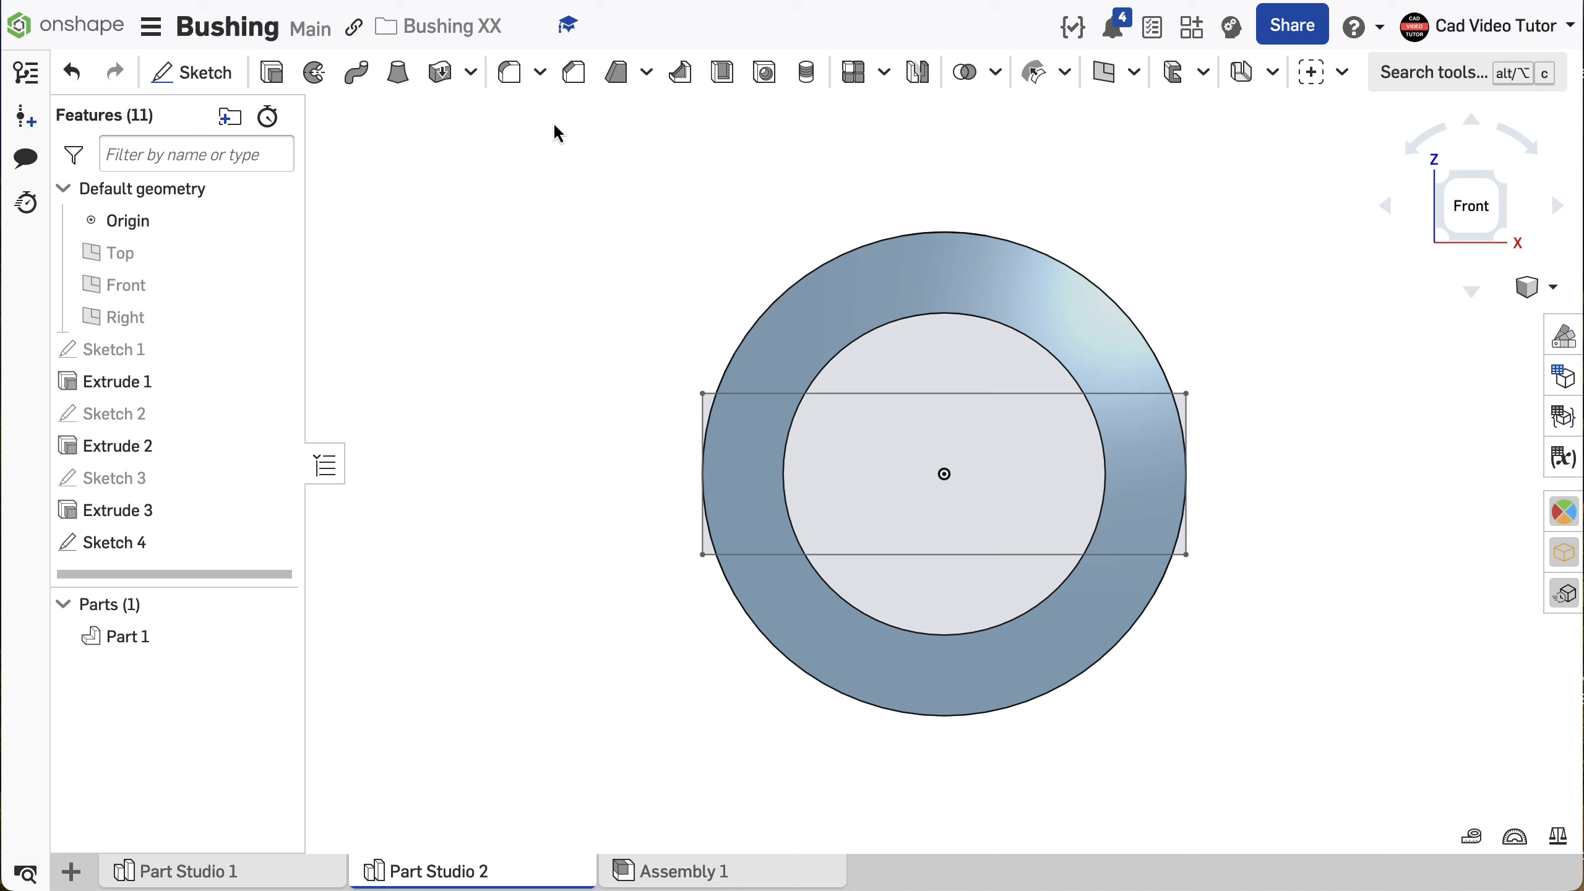
# - Cut the two Sketch 4 regions overlapping the ring face into the bushing with a blind Remove extrude 10 mm deep
pyautogui.rightClick(517, 178)
pyautogui.click(575, 280)
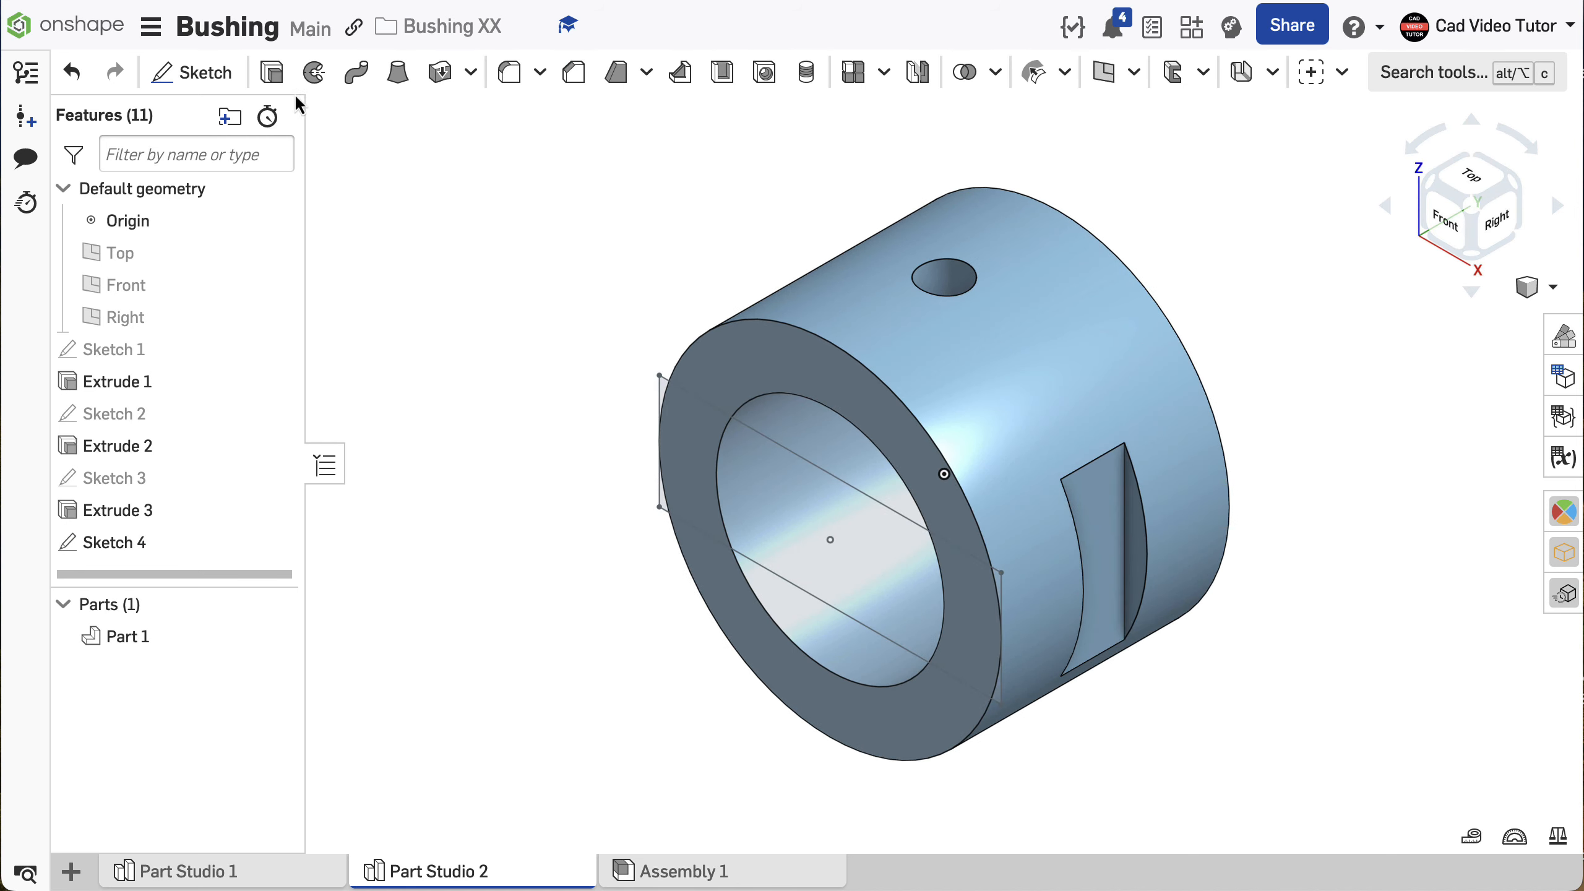
pyautogui.click(281, 78)
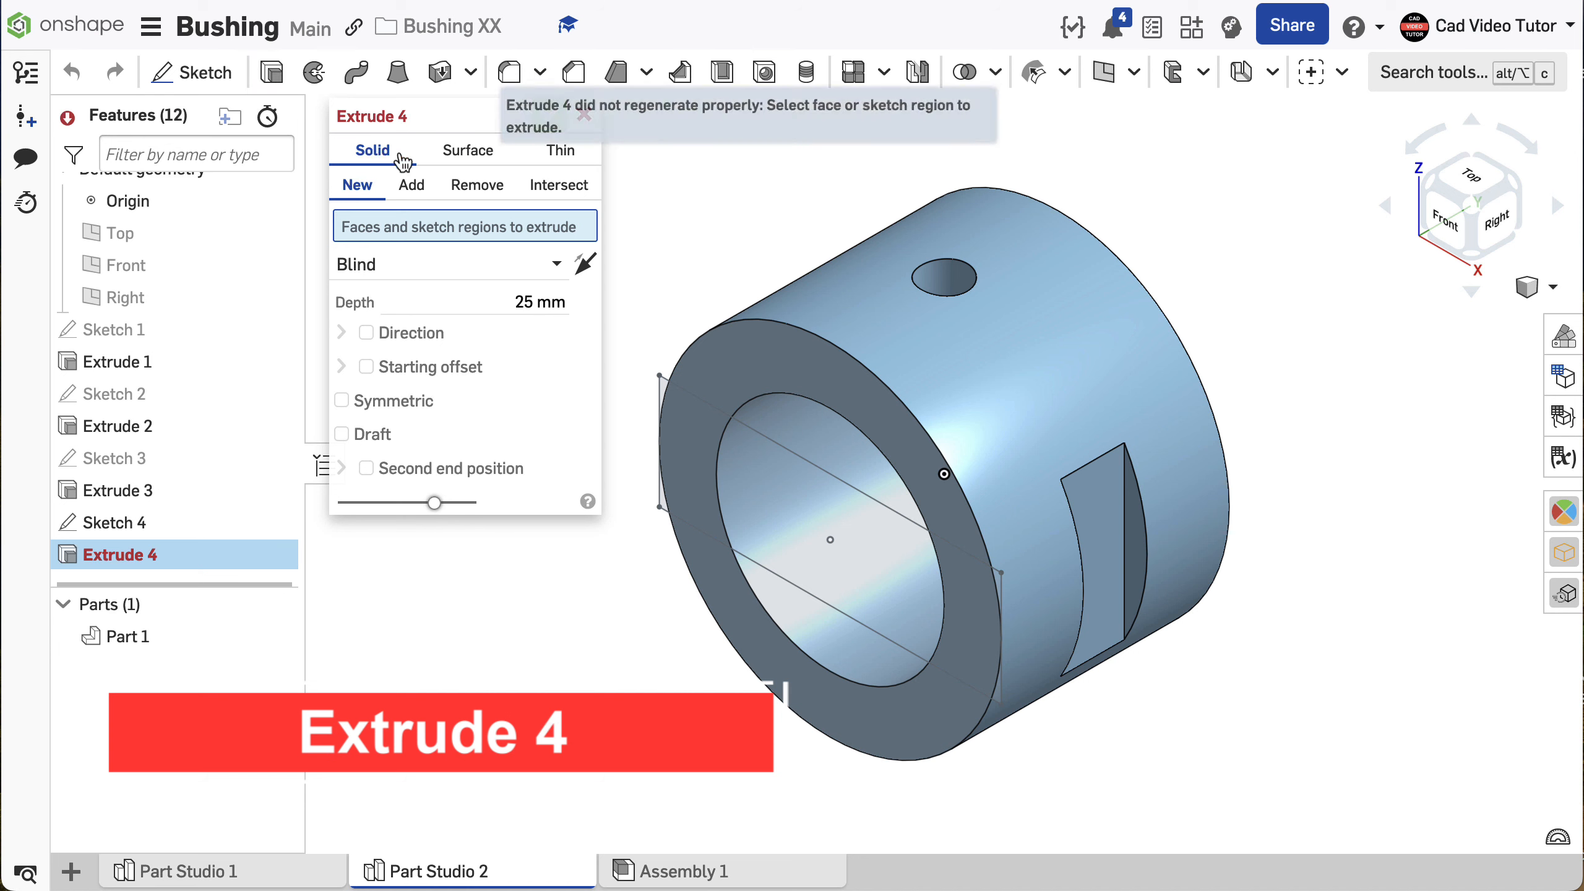
pyautogui.click(477, 187)
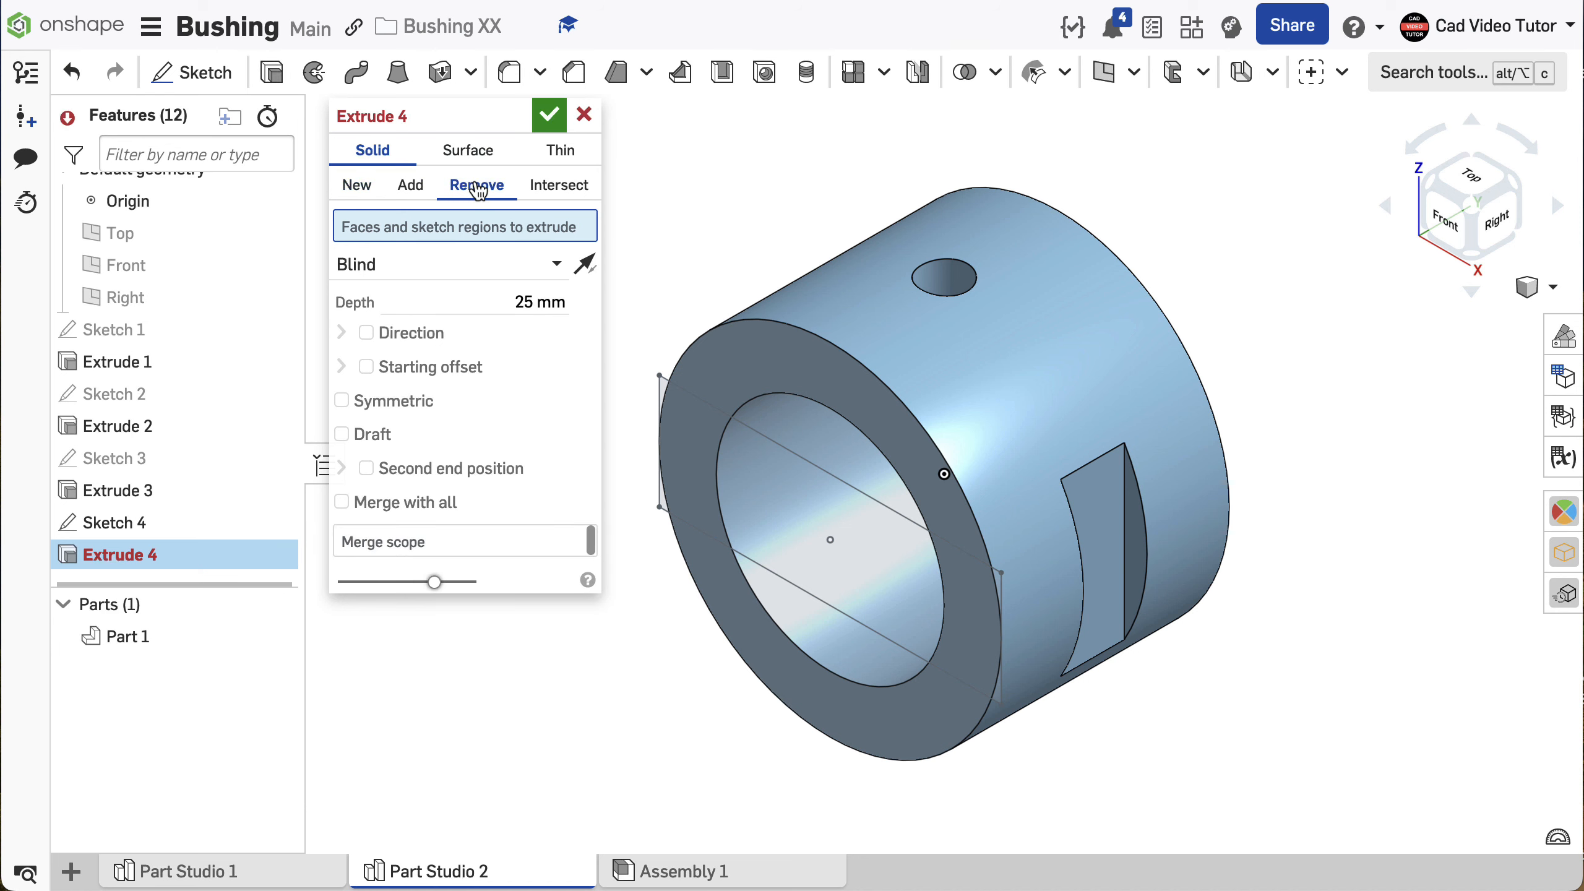
pyautogui.click(677, 436)
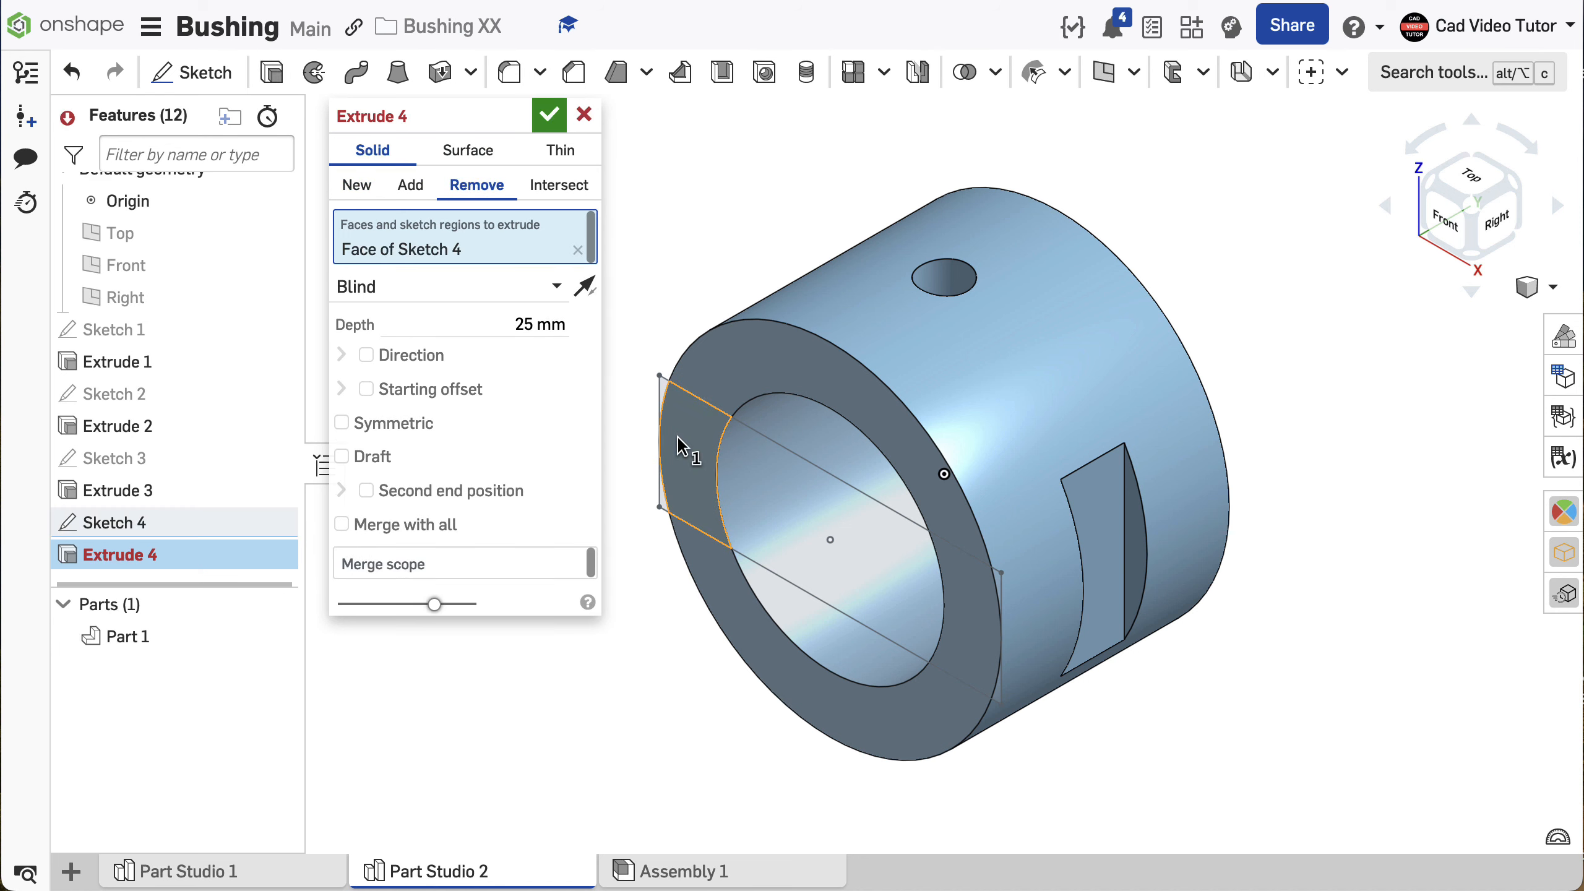
pyautogui.click(982, 595)
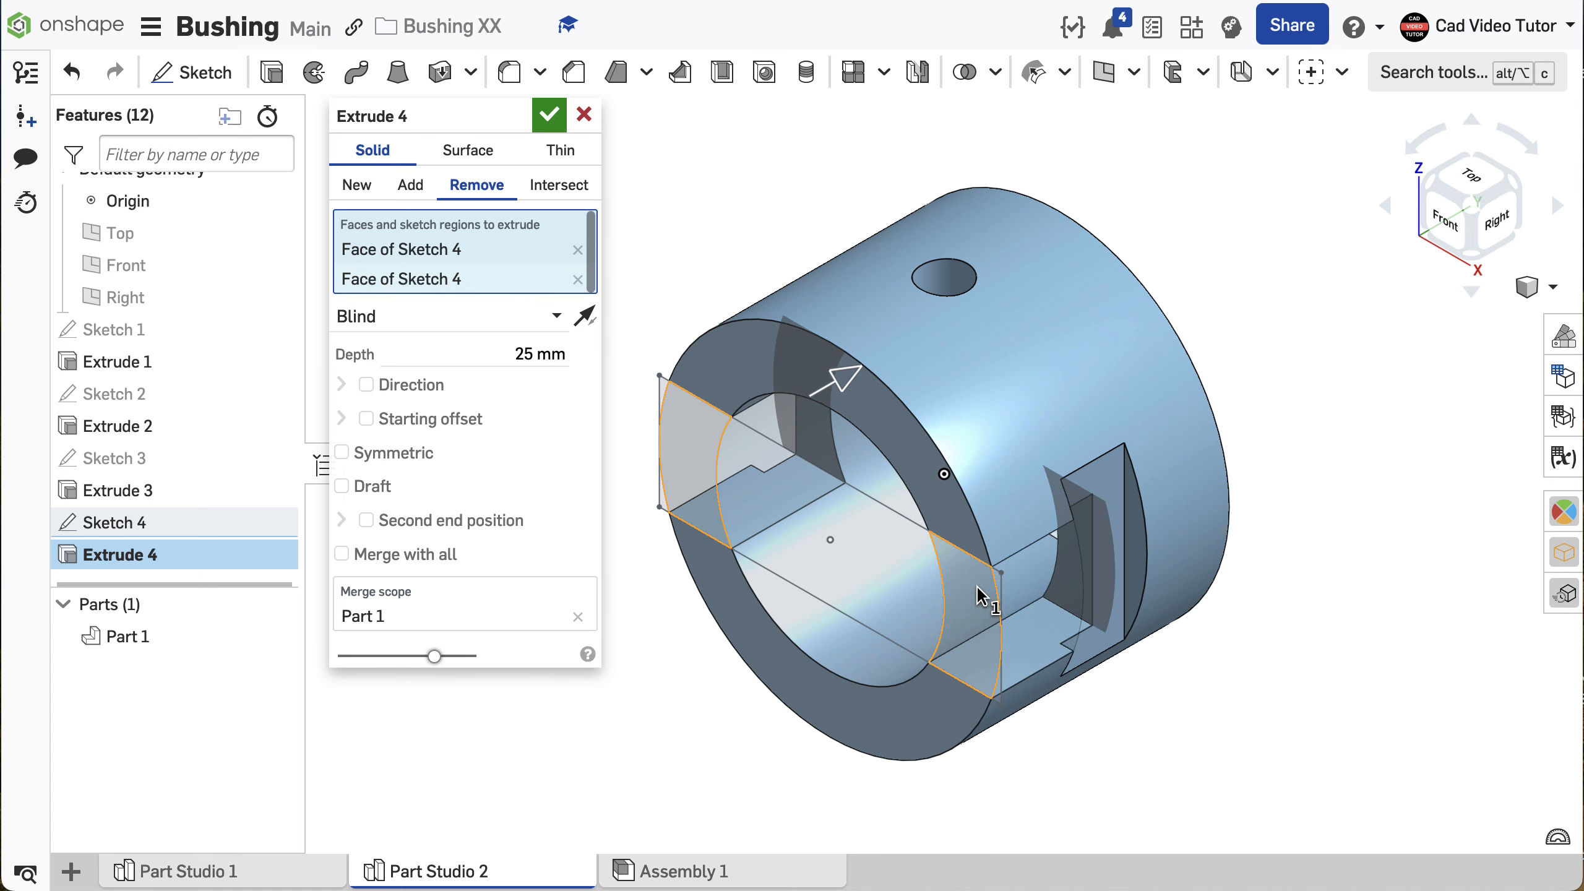
pyautogui.click(507, 356)
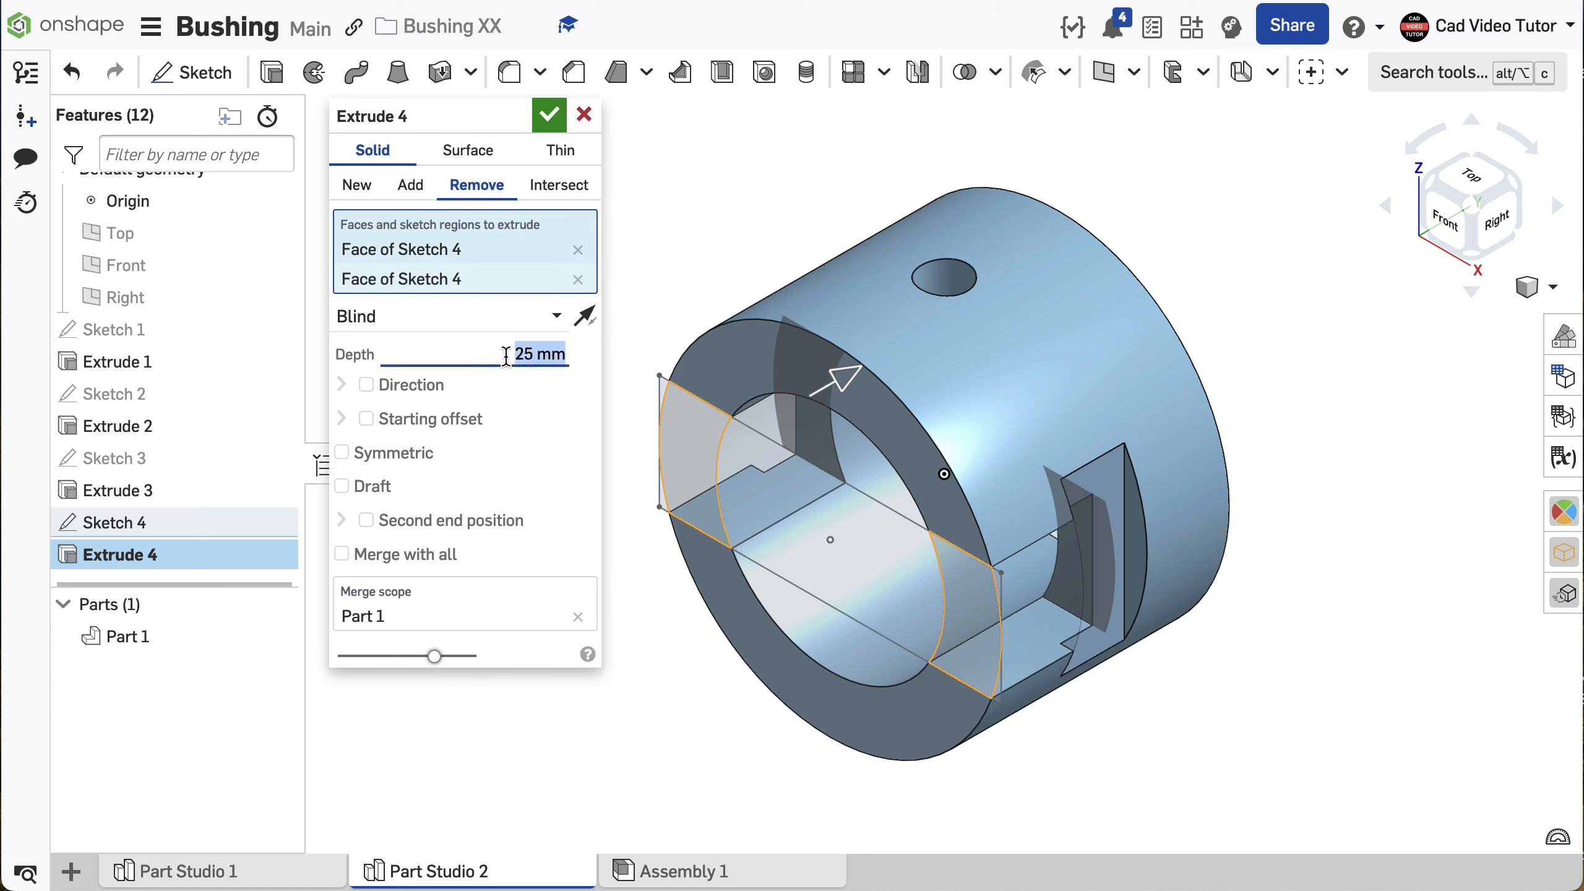
pyautogui.write('10')
pyautogui.press('Return')
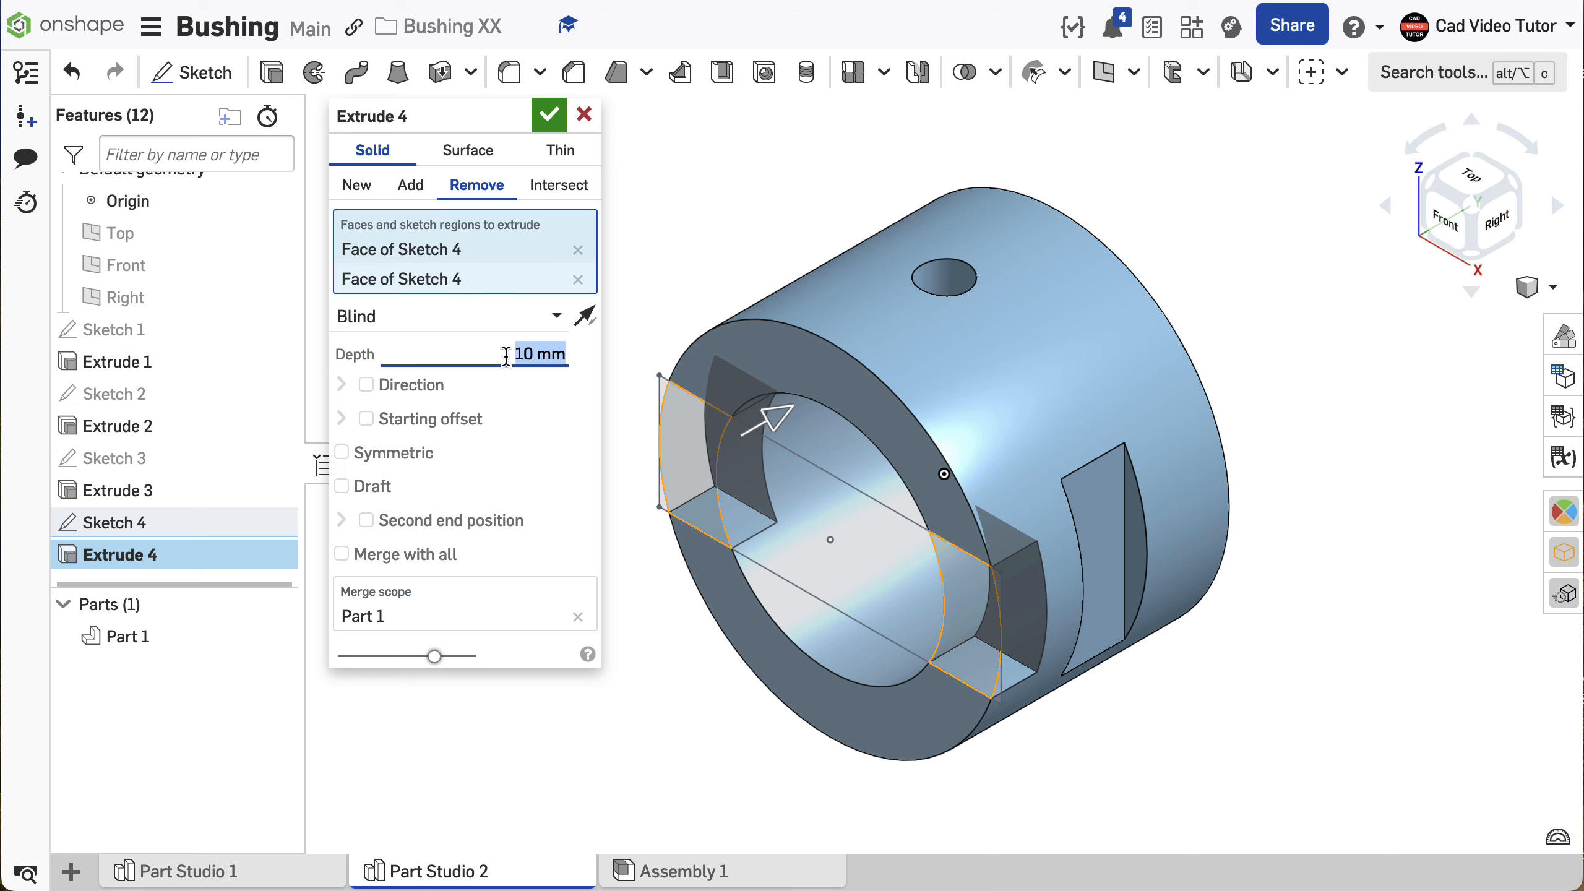
pyautogui.click(553, 123)
pyautogui.hotkey('shift', '1')
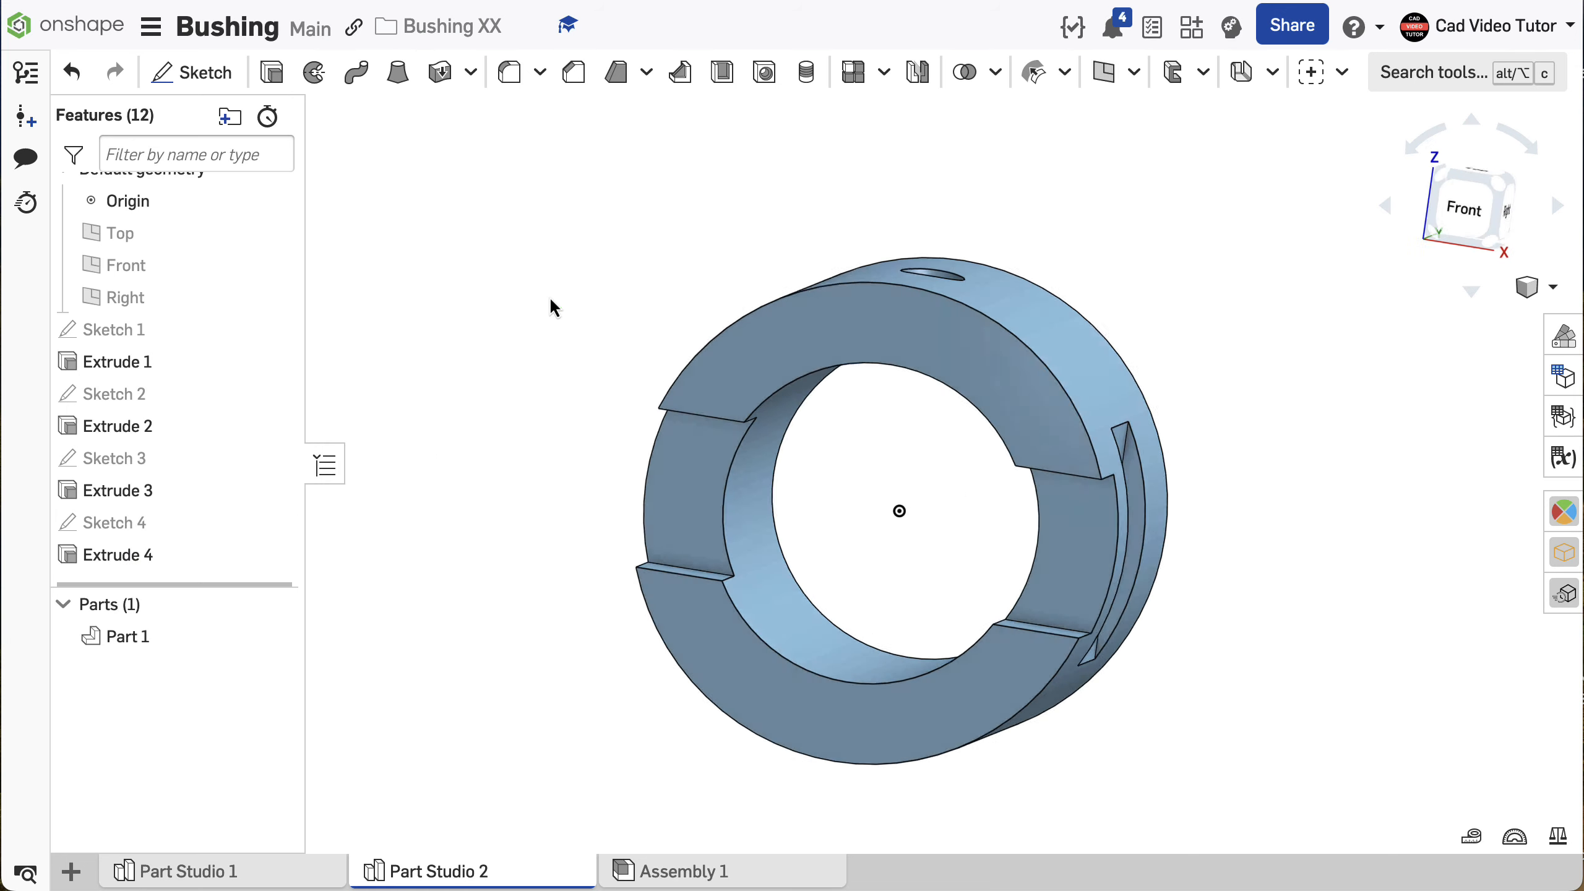
pyautogui.moveTo(550, 298); pyautogui.dragTo(491, 304, button='right')
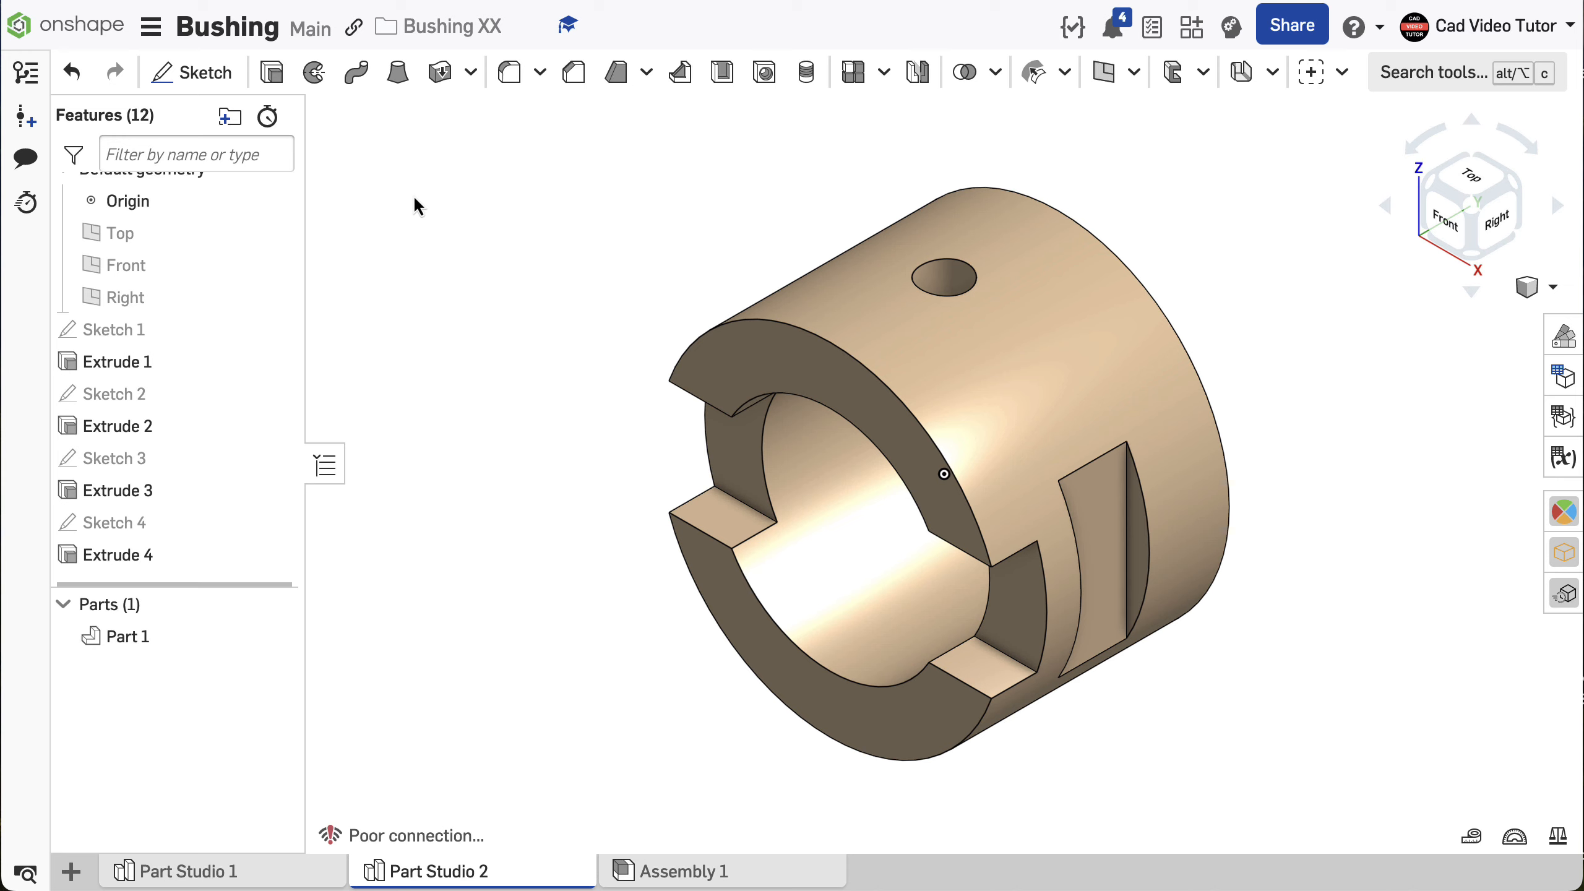
# - Set the workspace's default mass unit to Kilogram
pyautogui.click(151, 27)
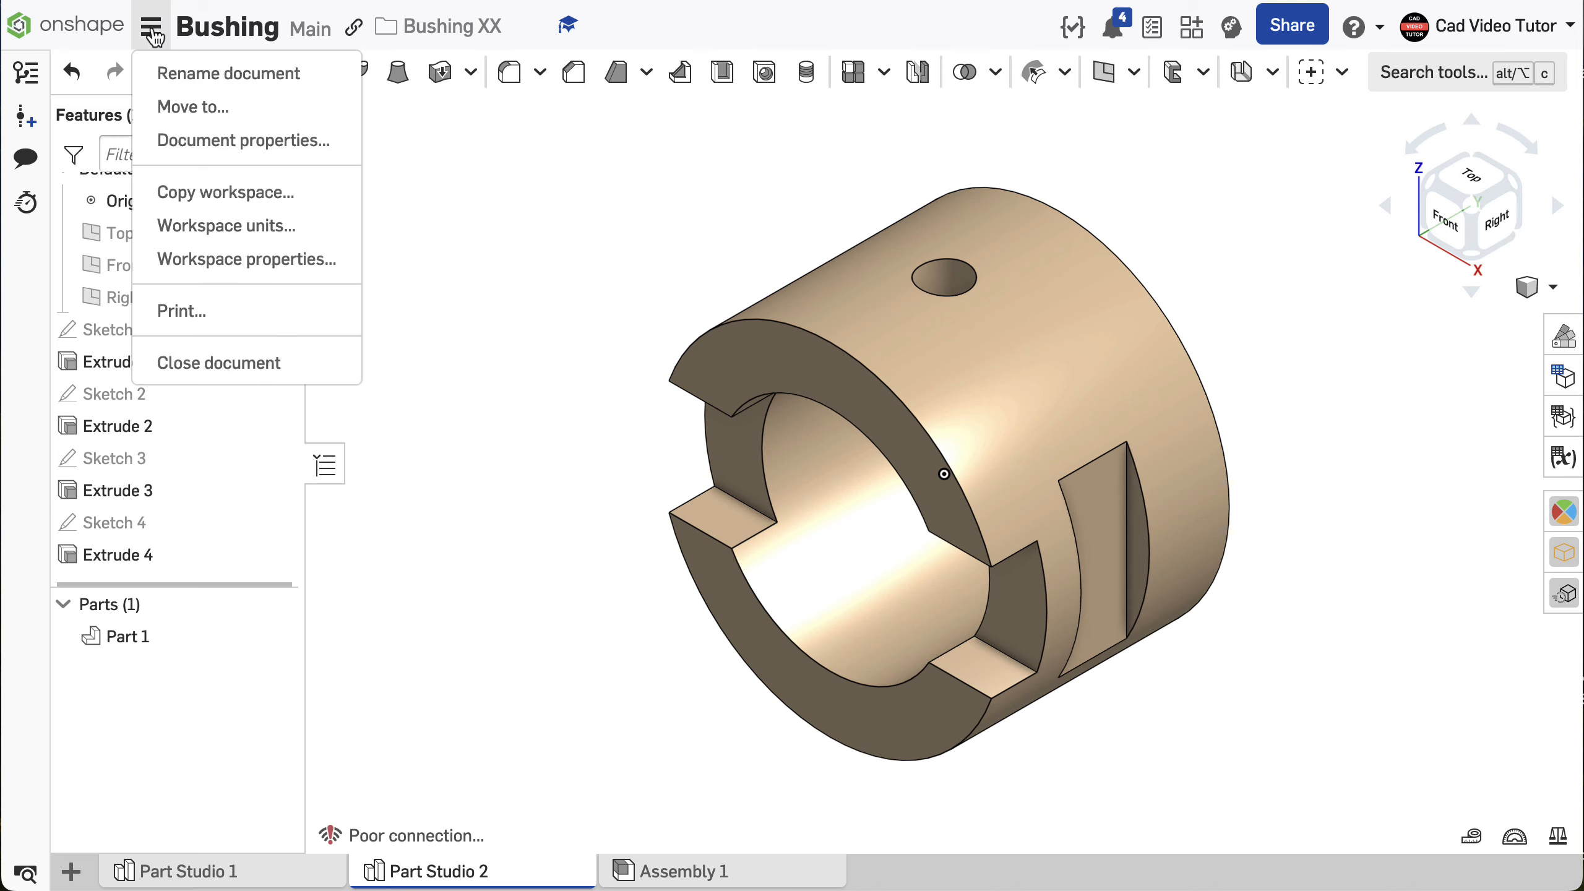
pyautogui.click(181, 225)
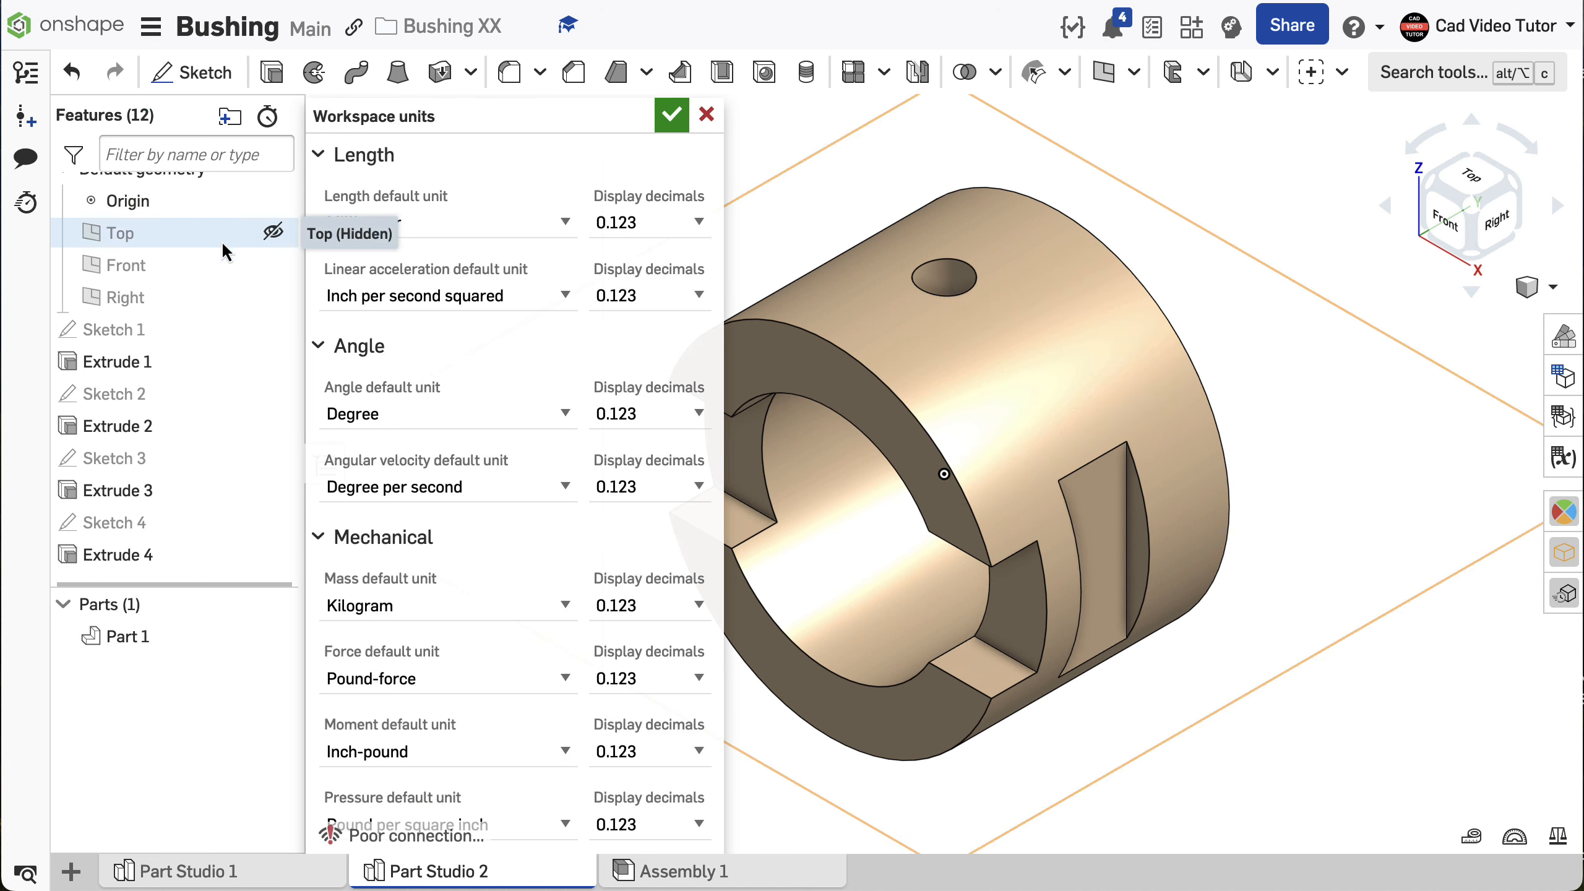
pyautogui.click(565, 604)
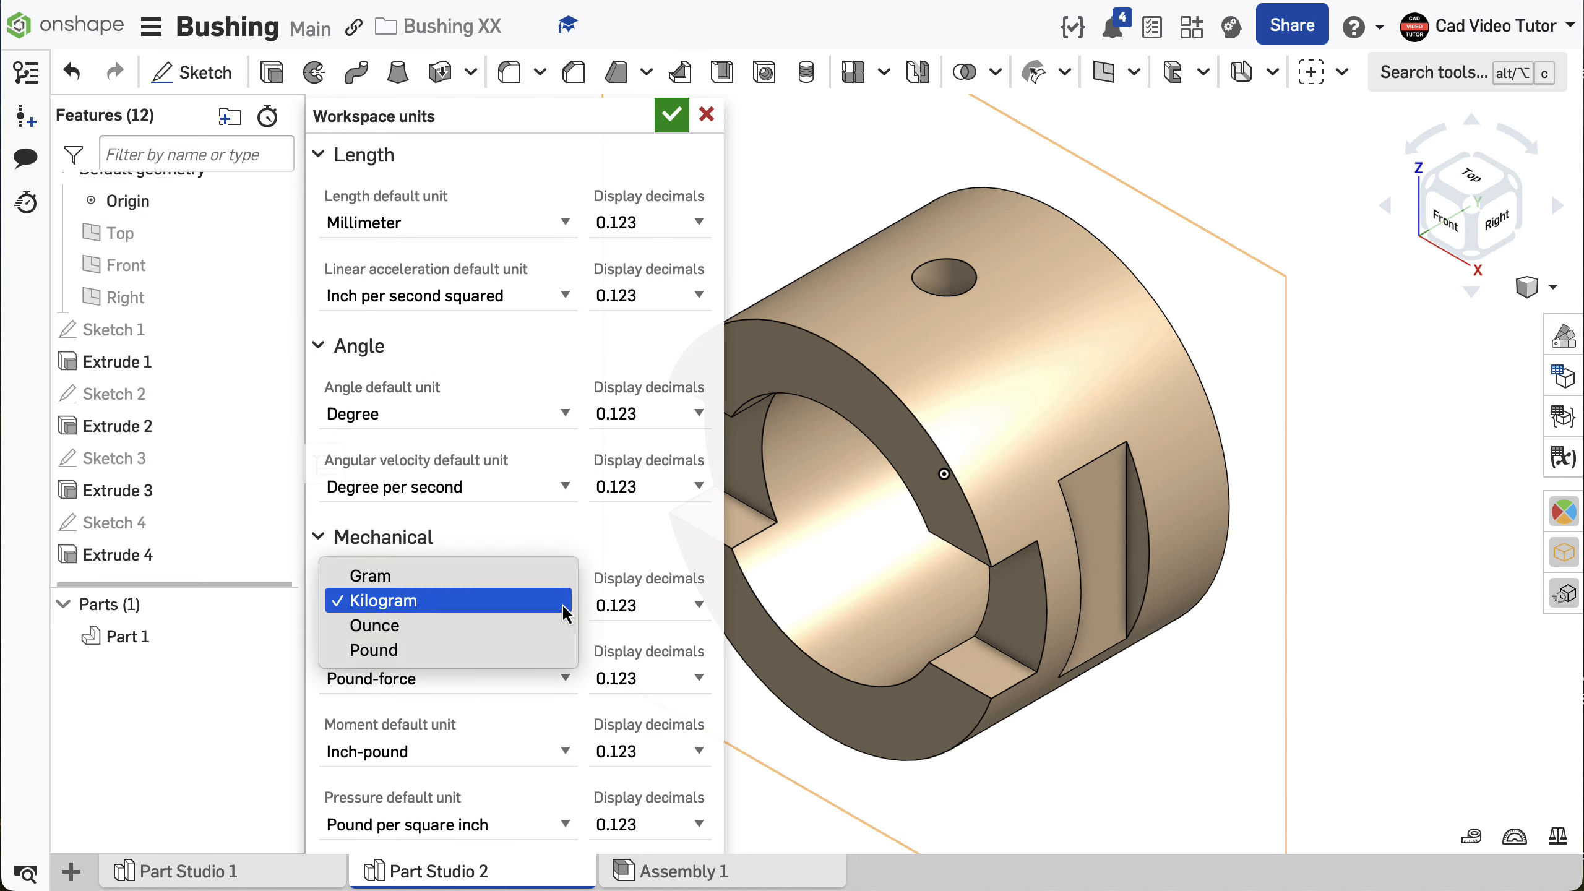
pyautogui.click(528, 602)
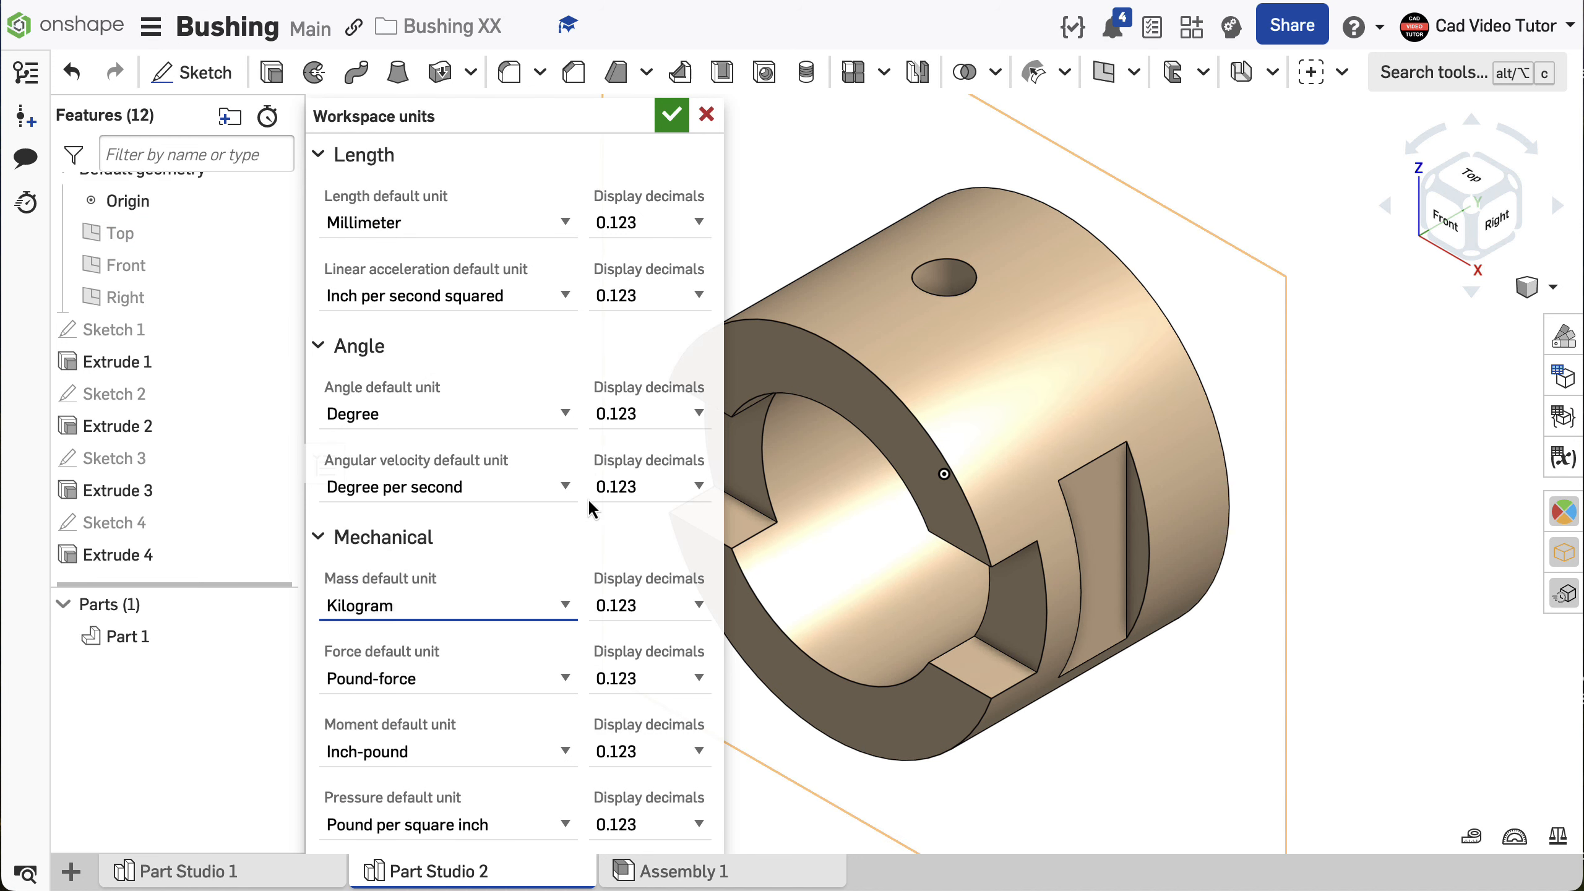
pyautogui.click(668, 117)
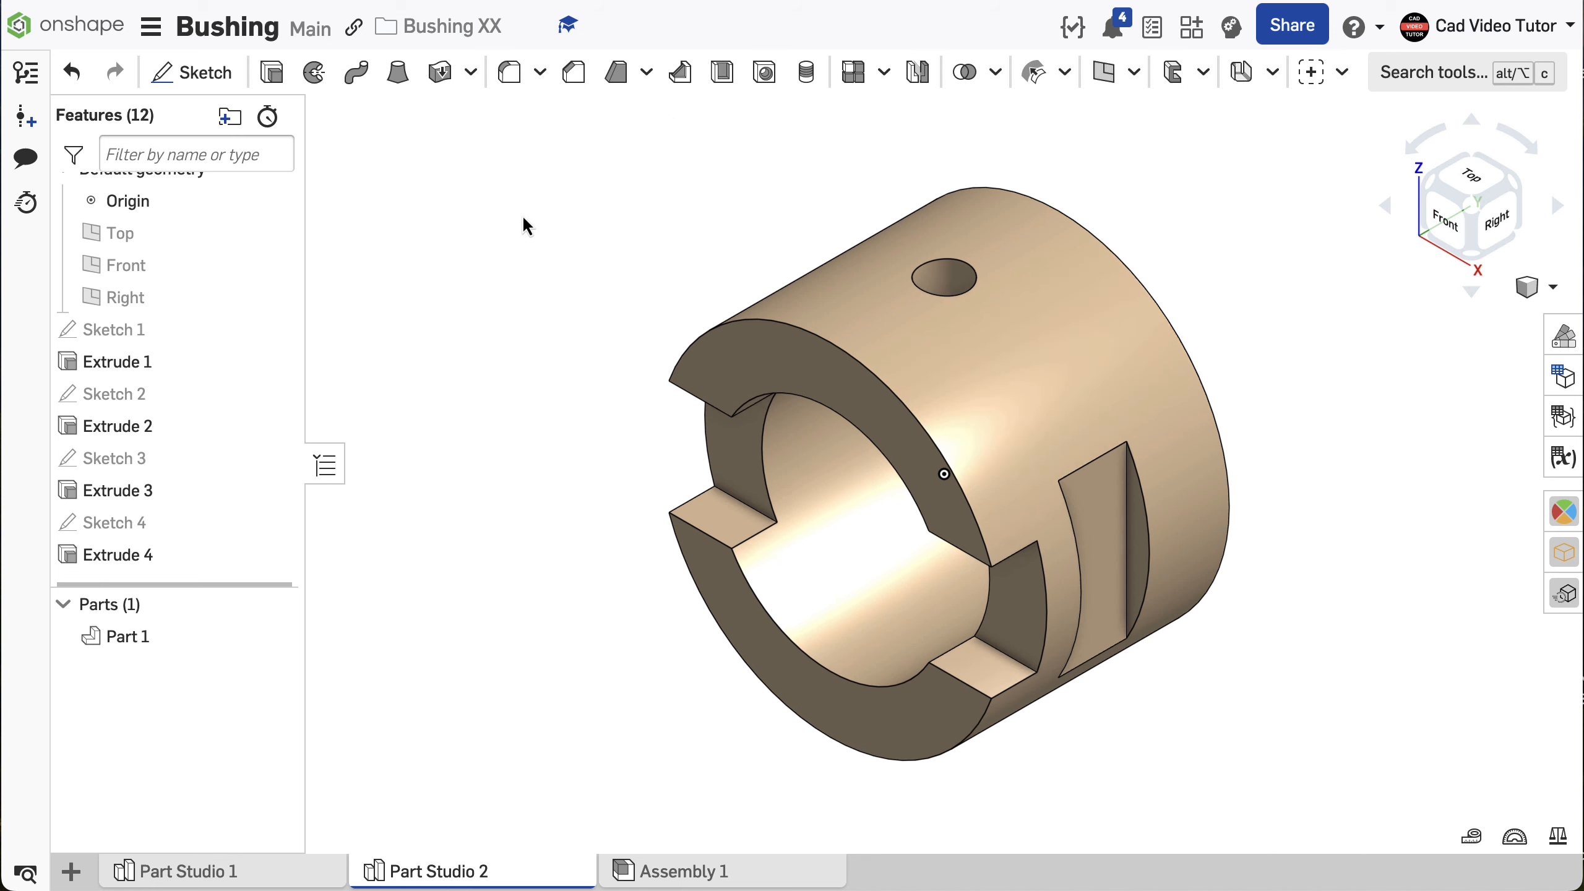
# - Assign the material Brass from the Onshape Material Library to Part 1
pyautogui.rightClick(212, 636)
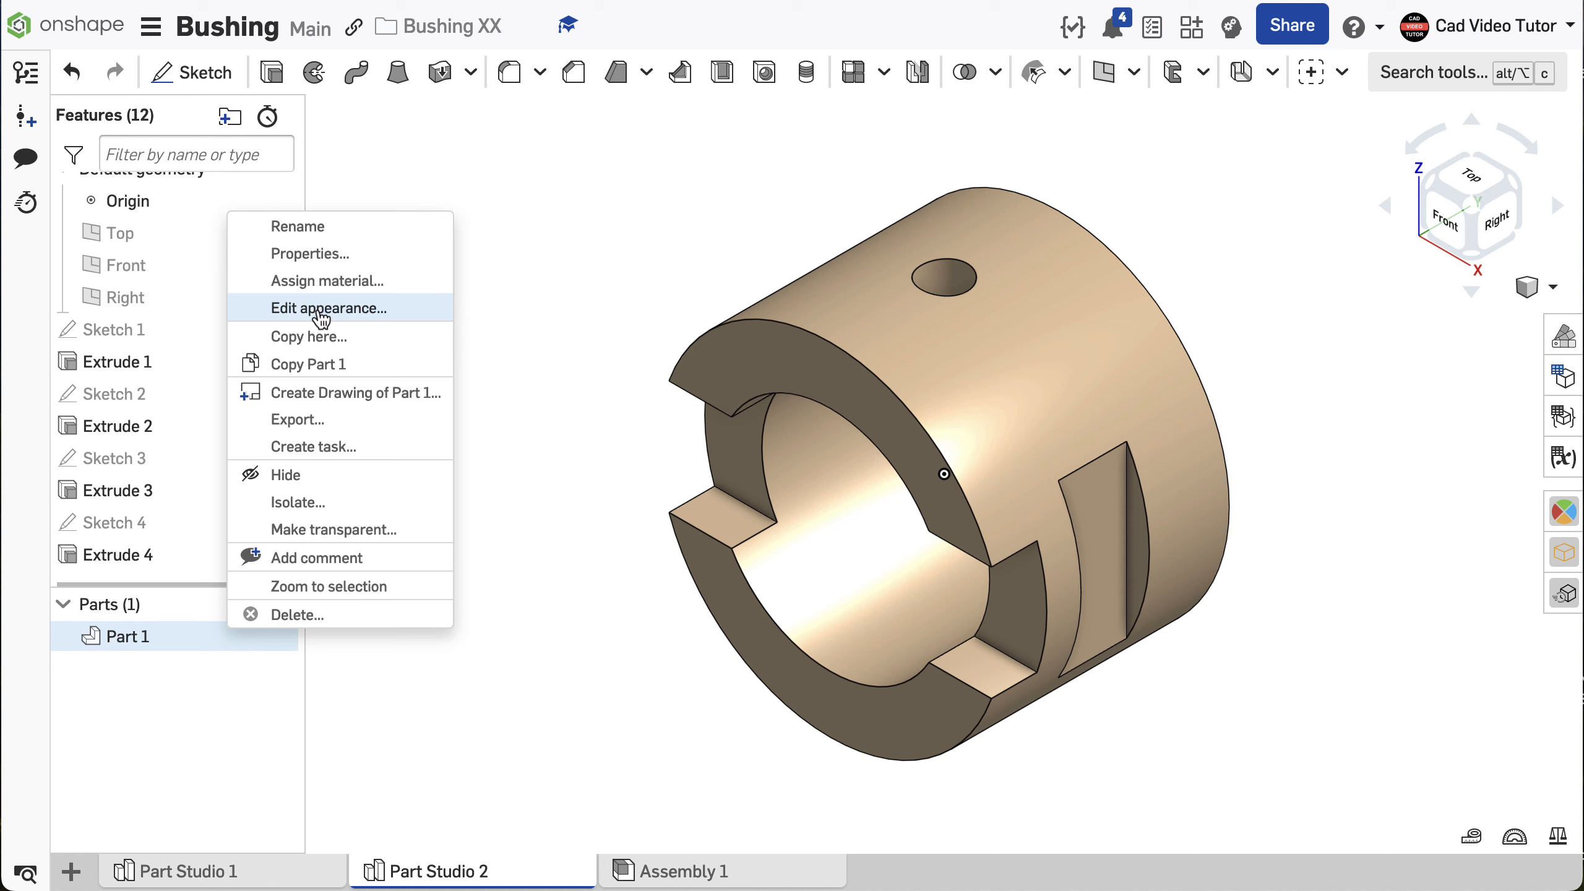
pyautogui.click(316, 279)
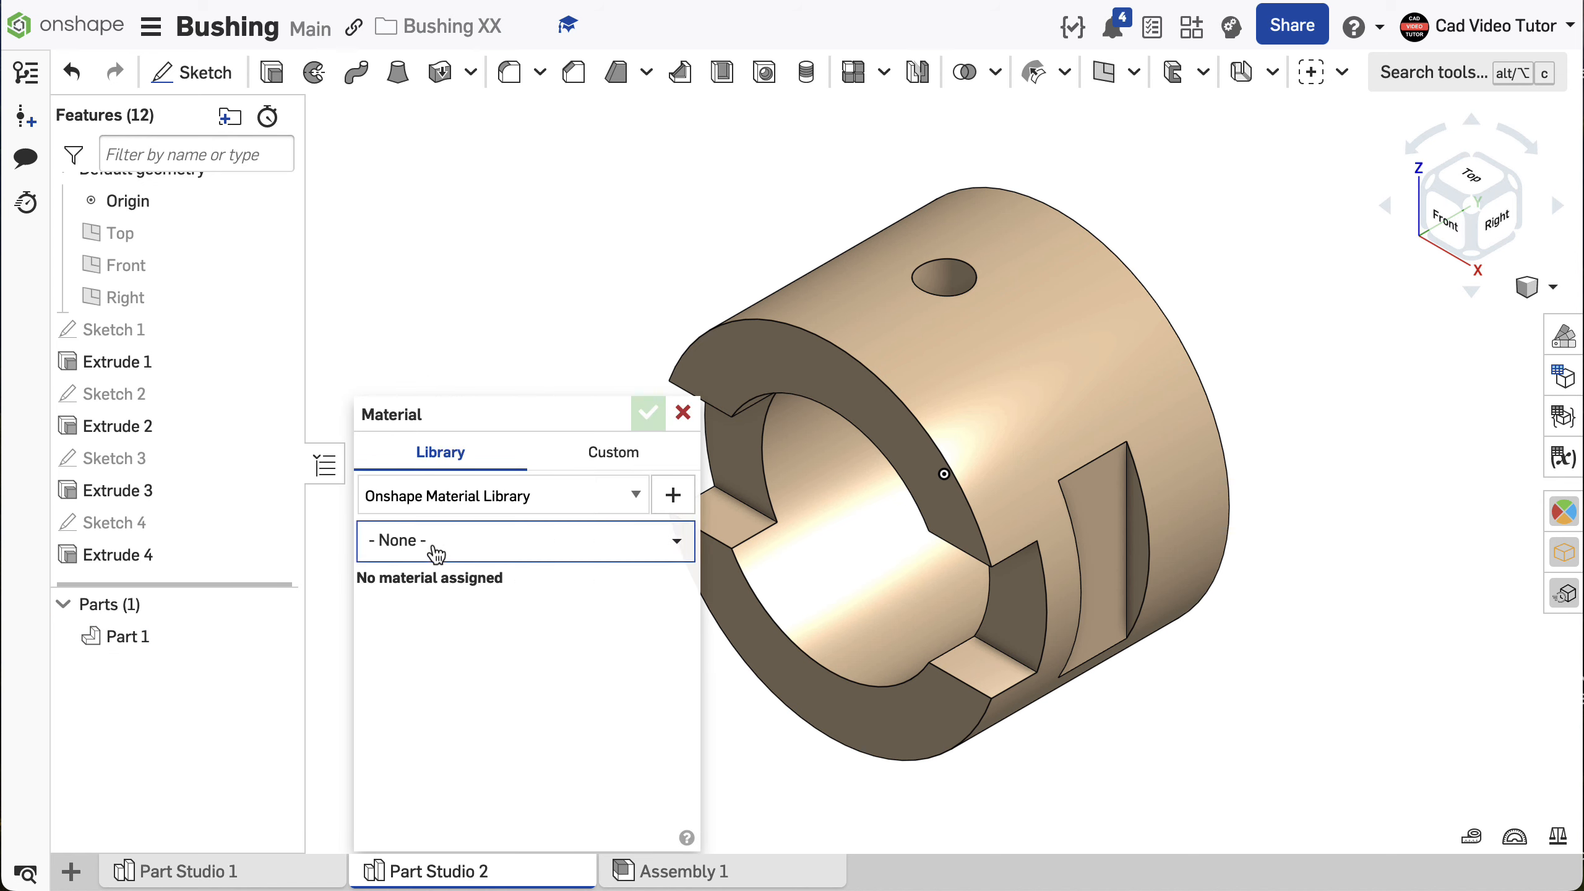
pyautogui.click(437, 552)
pyautogui.write('bra')
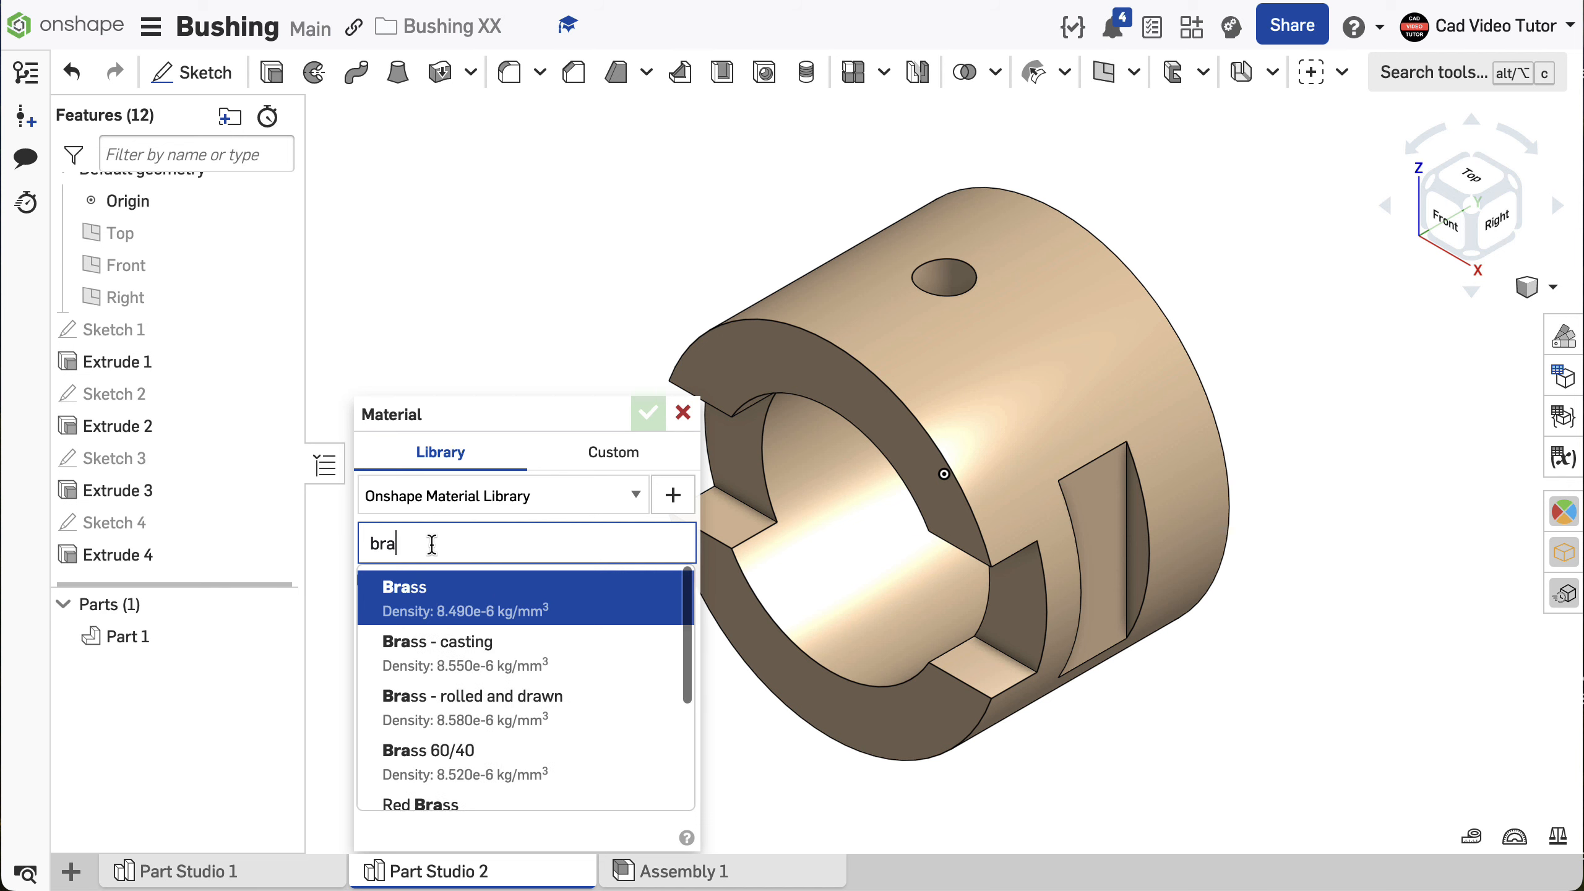
pyautogui.write('ss')
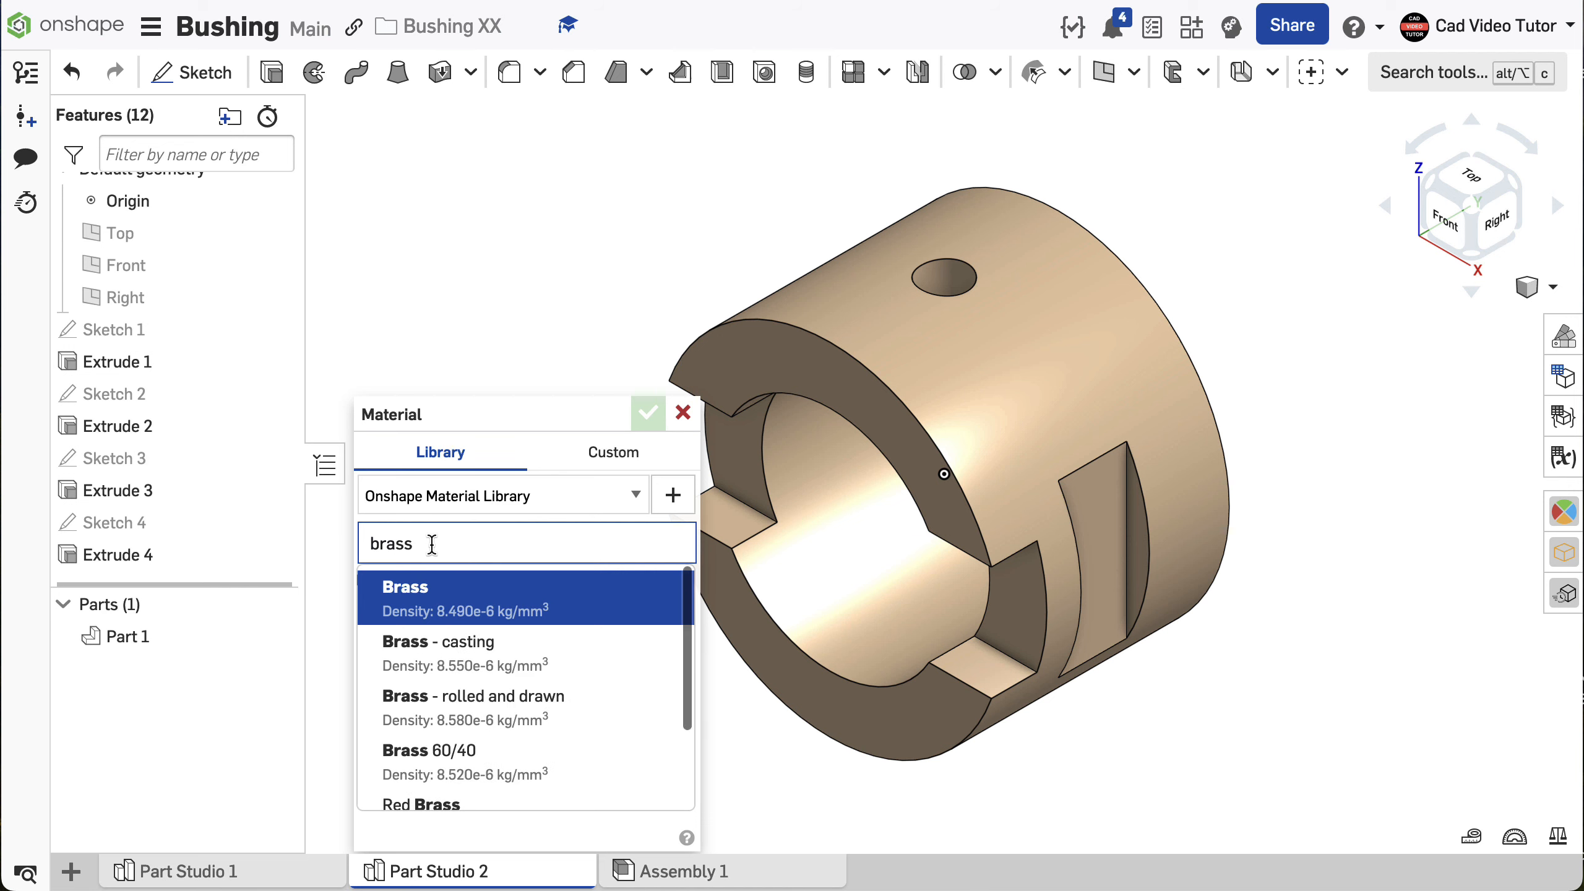
pyautogui.click(431, 603)
pyautogui.click(649, 415)
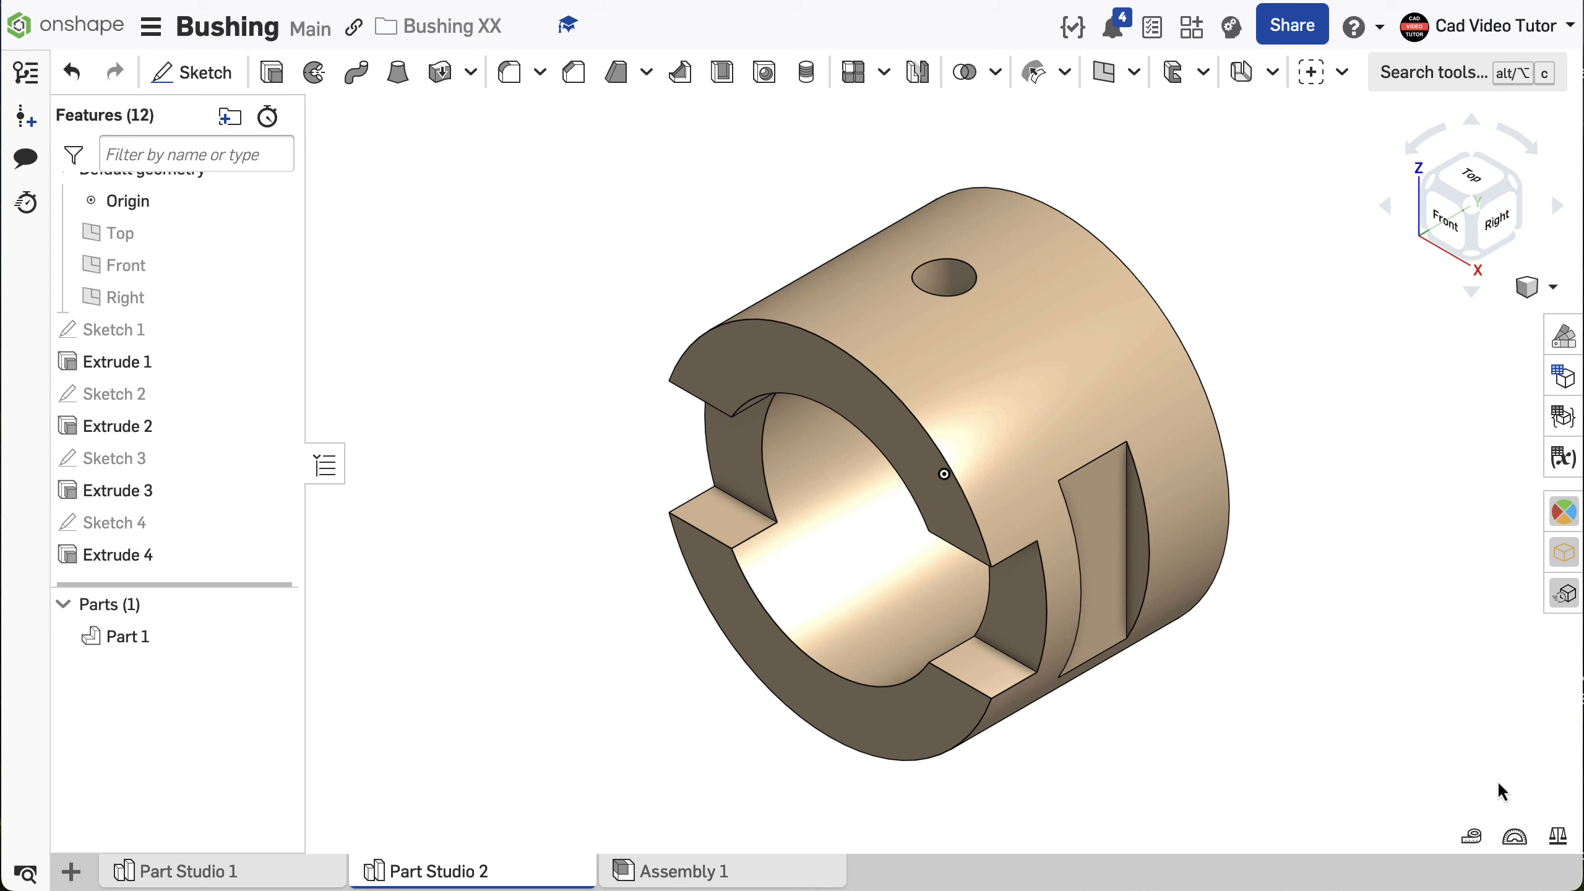
# - Measure the bushing's mass properties, rolling the feature history back to just after Extrude 1 and forward past Extrude 2, Extrude 3 and Extrude 4
pyautogui.click(1558, 836)
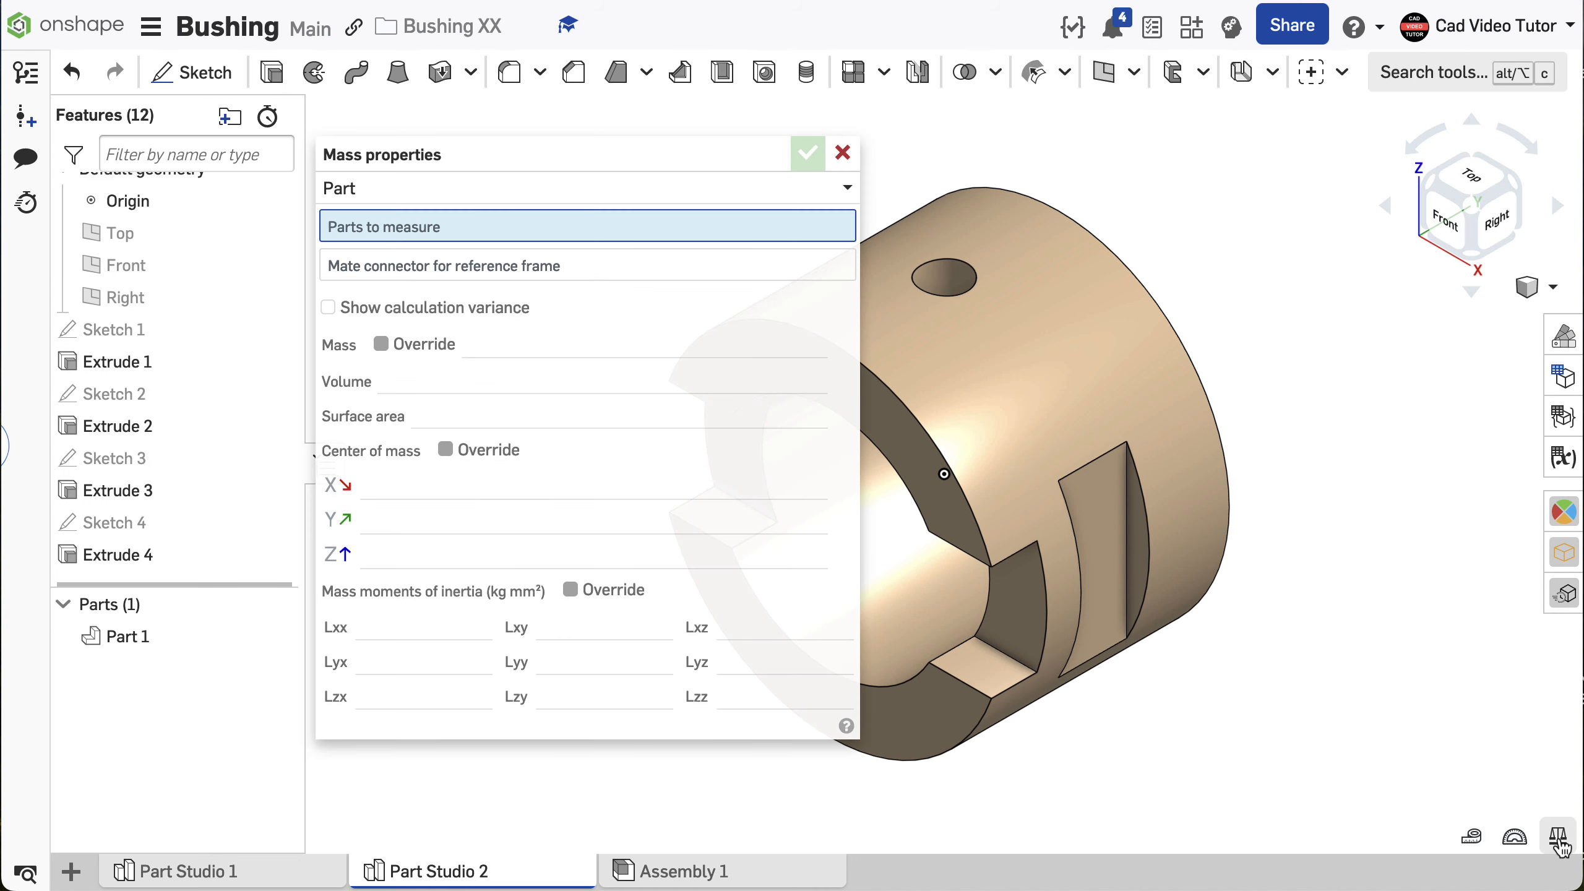
pyautogui.click(1016, 344)
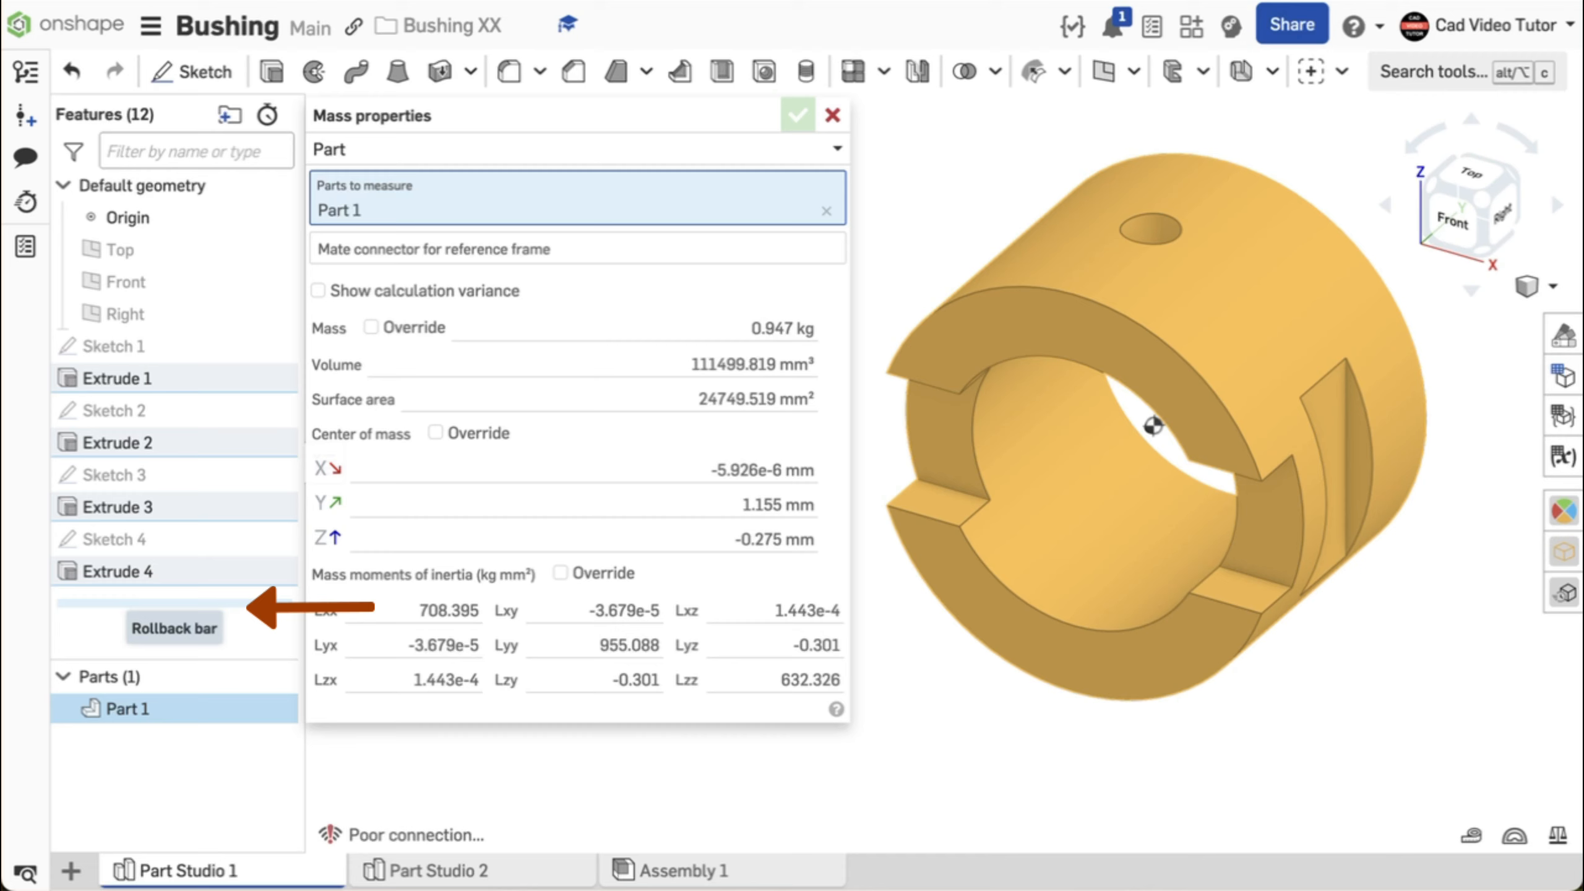
pyautogui.moveTo(174, 602)
pyautogui.mouseDown()
pyautogui.moveTo(308, 602)
pyautogui.moveTo(303, 394)
pyautogui.mouseUp()
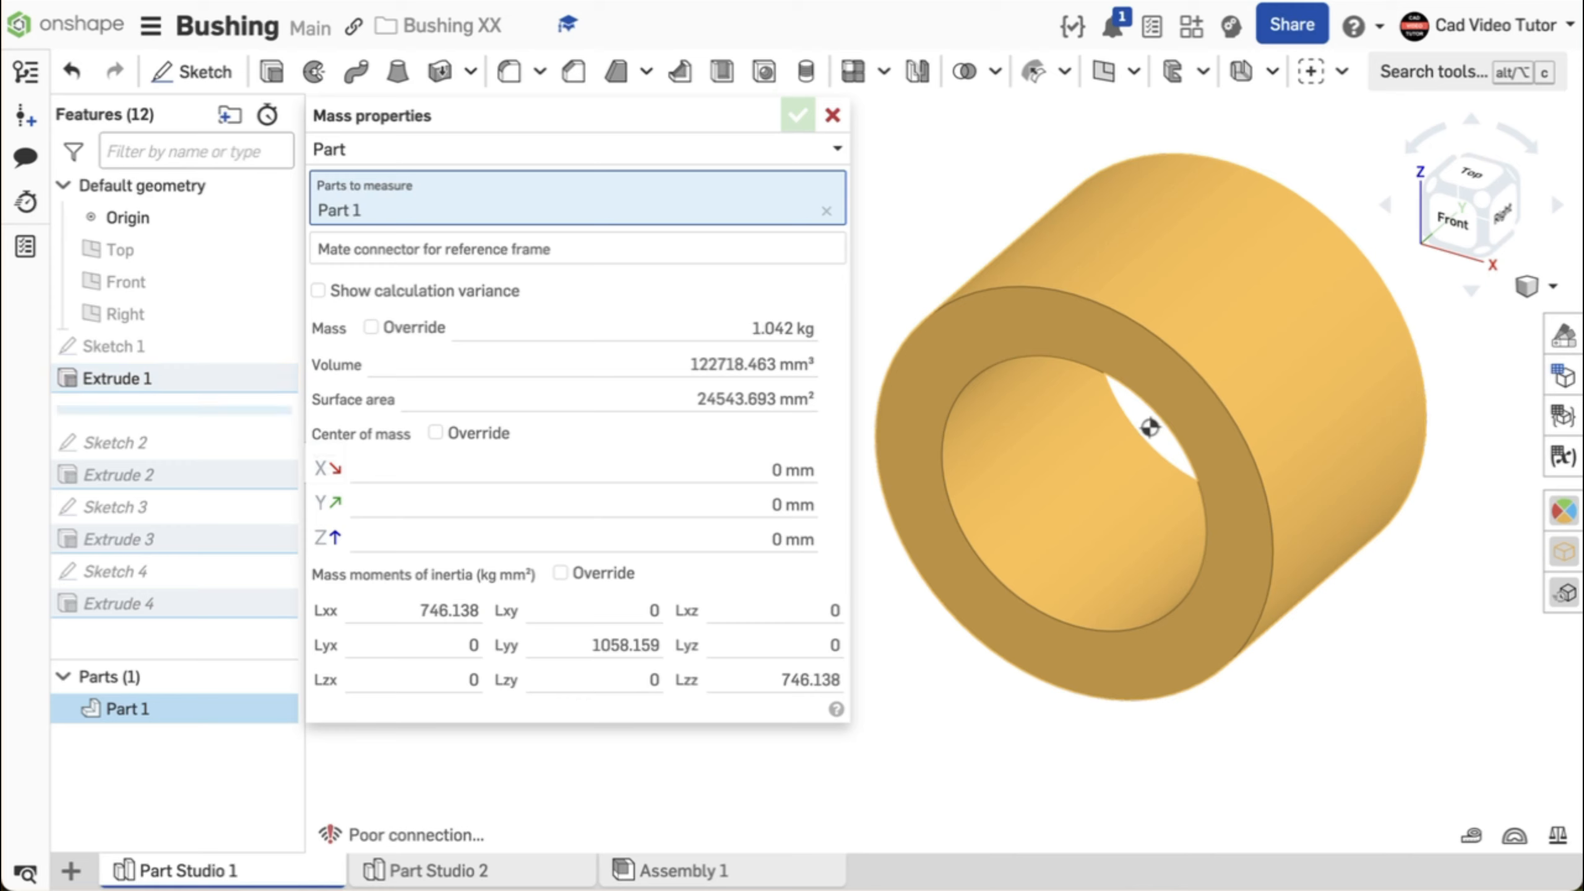
pyautogui.moveTo(241, 410); pyautogui.dragTo(238, 497)
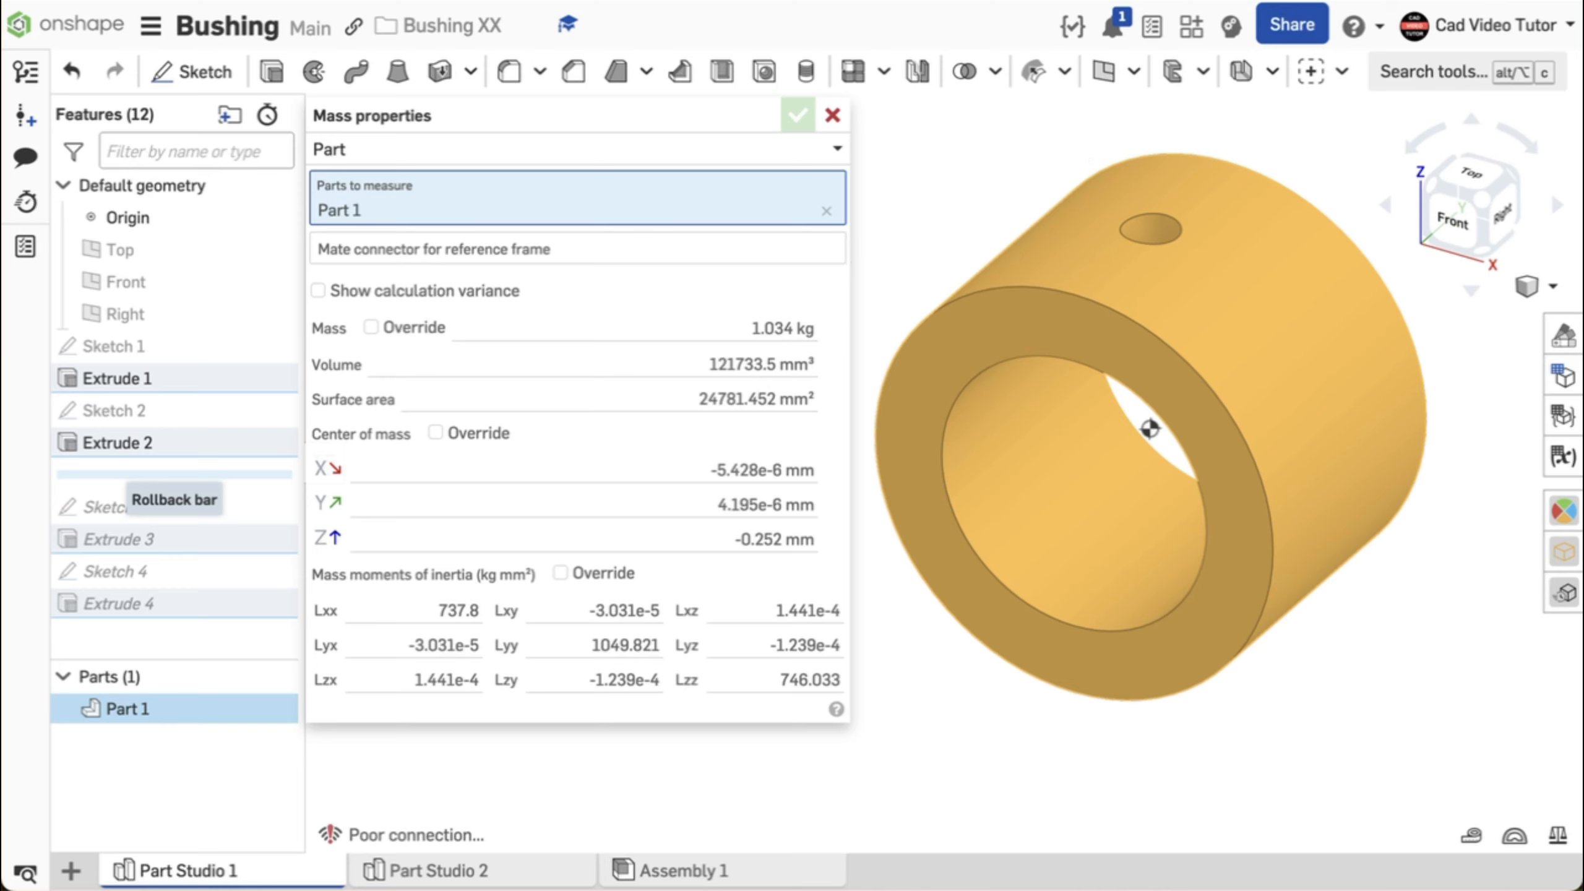
pyautogui.moveTo(236, 474); pyautogui.dragTo(227, 547)
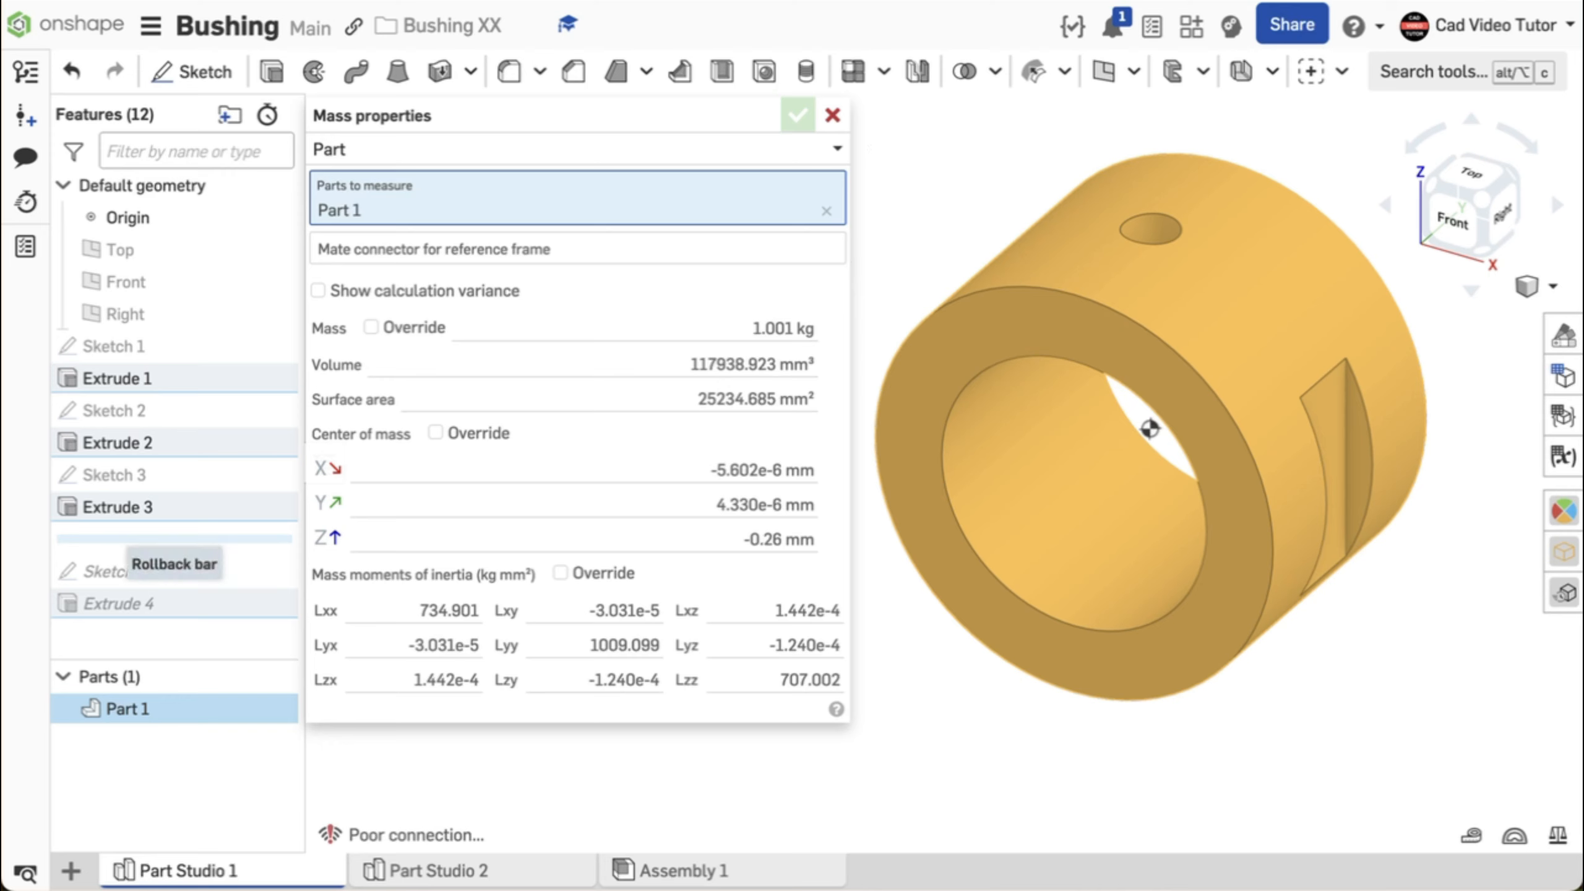
pyautogui.moveTo(174, 538)
pyautogui.mouseDown()
pyautogui.moveTo(301, 601)
pyautogui.moveTo(302, 638)
pyautogui.mouseUp()
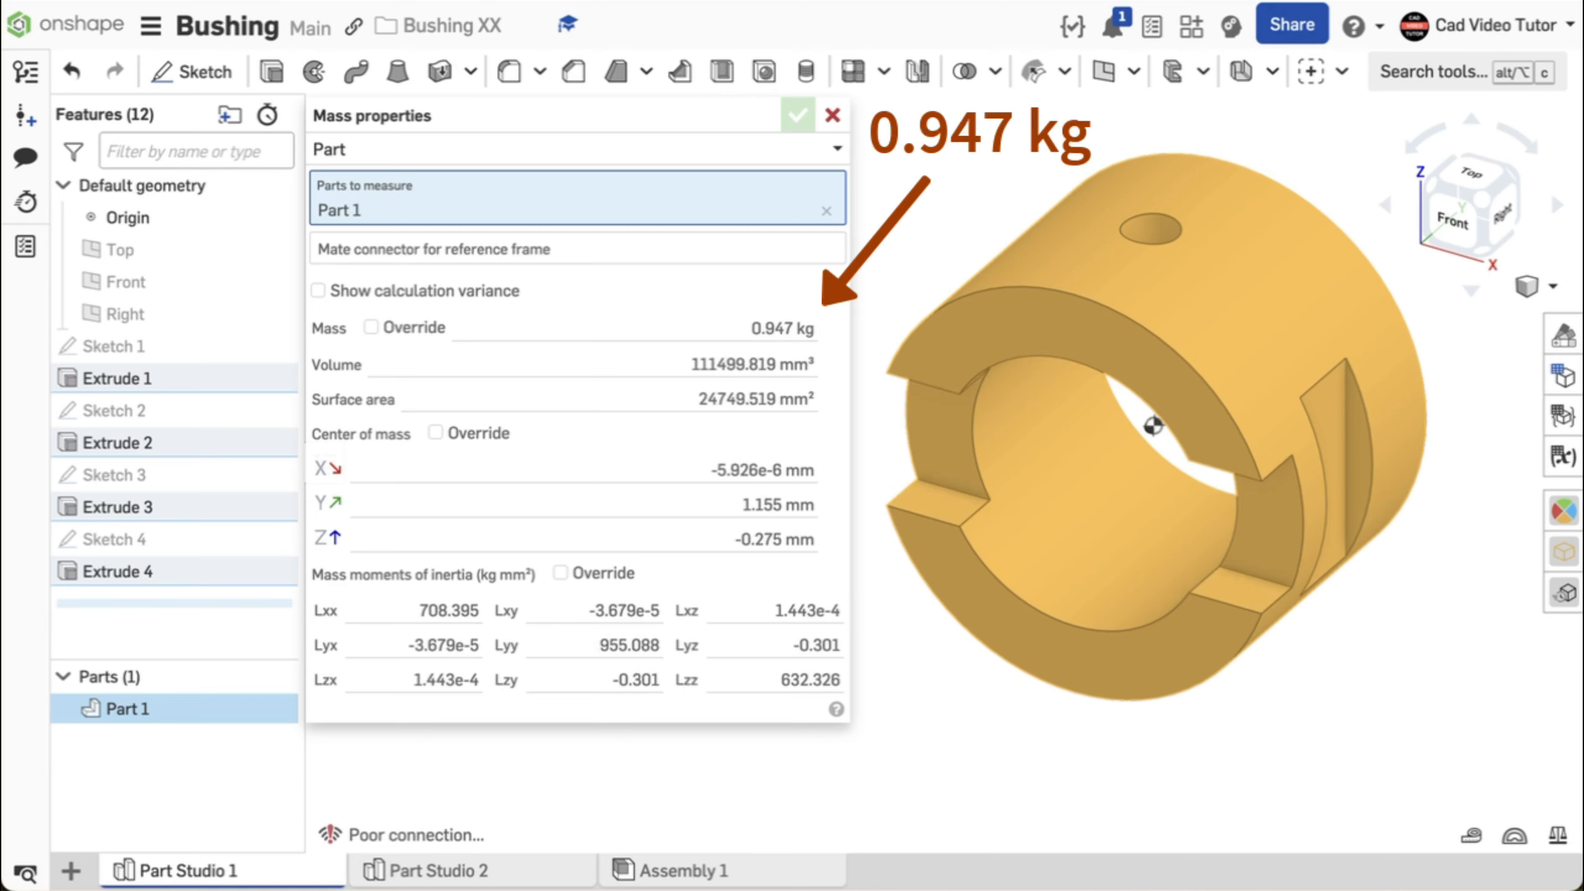